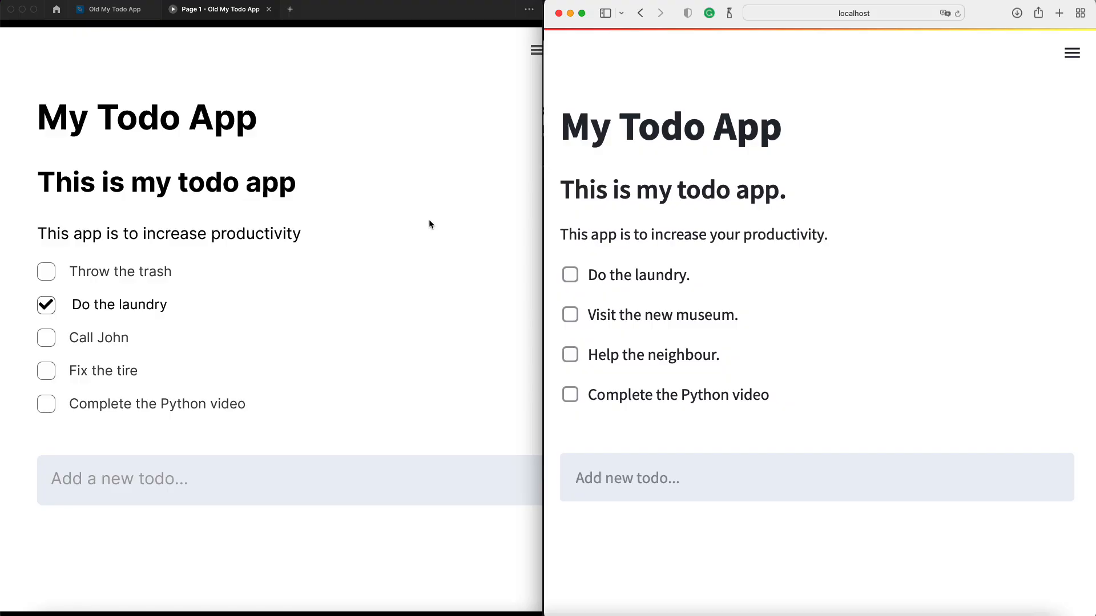
scroll(380, 189, "right", 1)
scroll(380, 189, "left", 1)
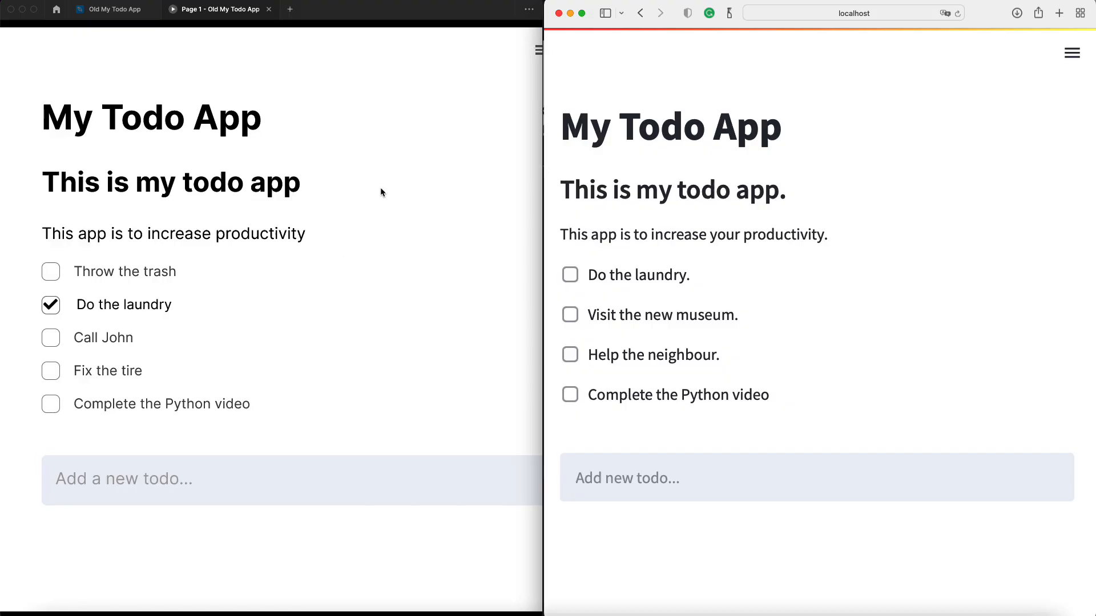
scroll(380, 188, "right", 3)
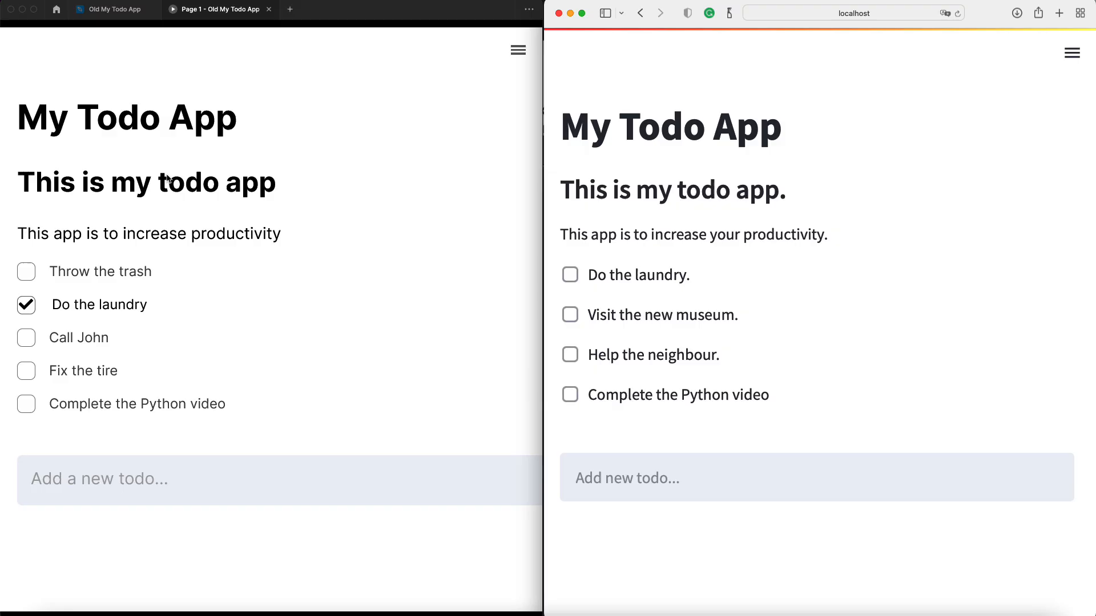
left_click(168, 180)
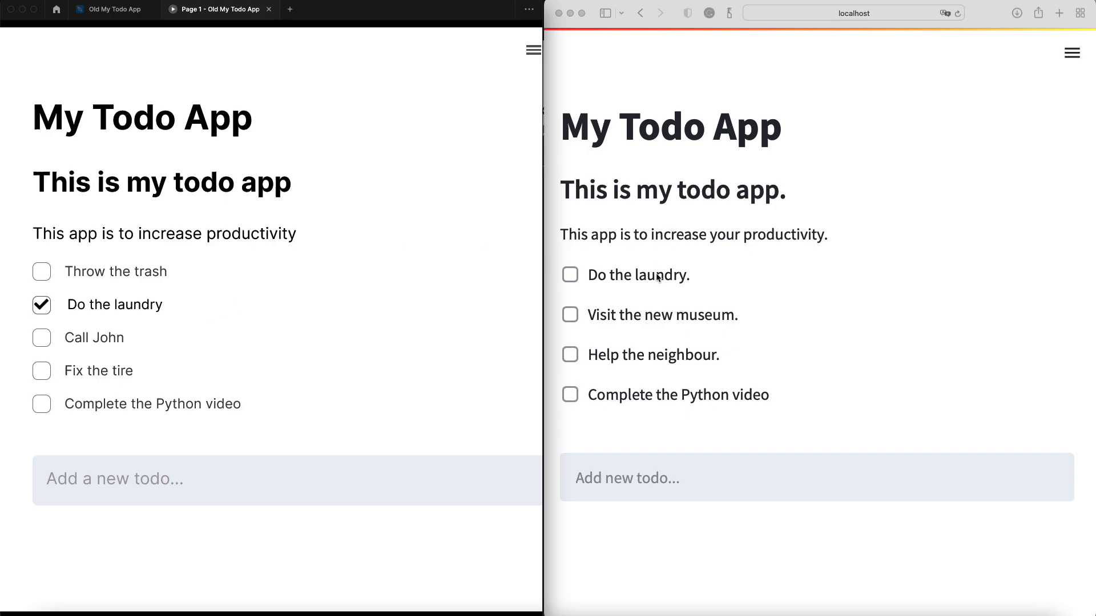
scroll(658, 278, "down", 1)
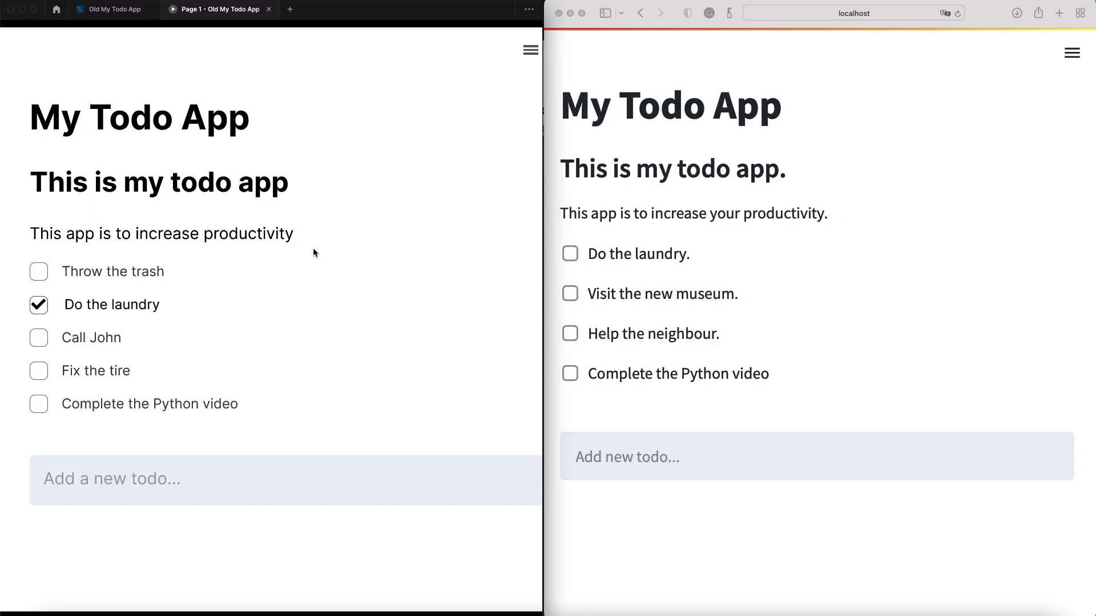
Step: Switch to the browser window with the Figma drafts page and enlarge it to fill the screen
left_click(691, 559)
key("super+grave")
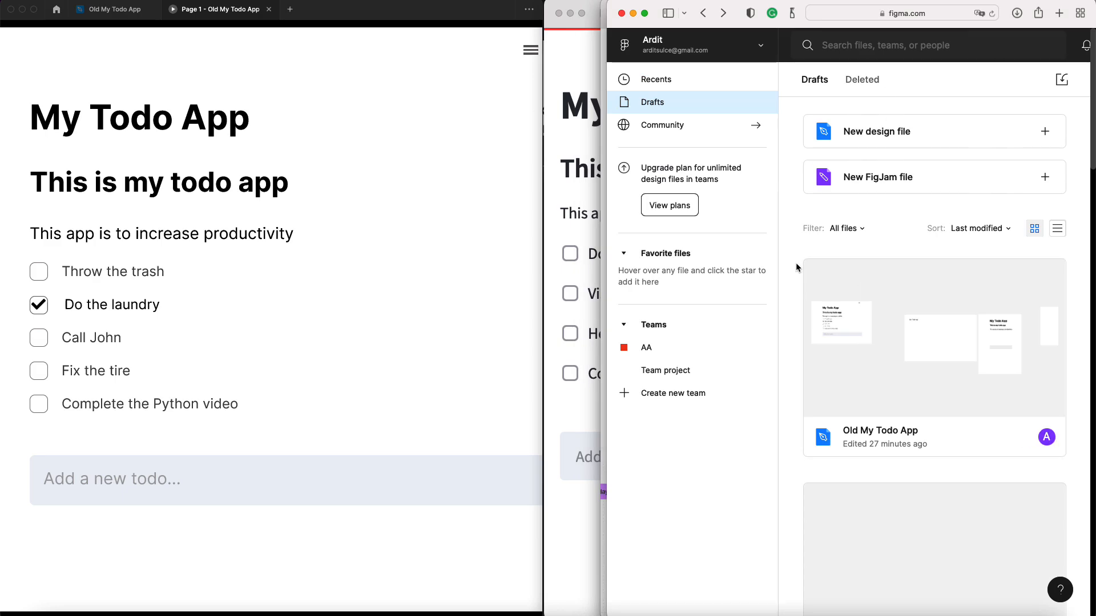
key("ctrl+alt+Return")
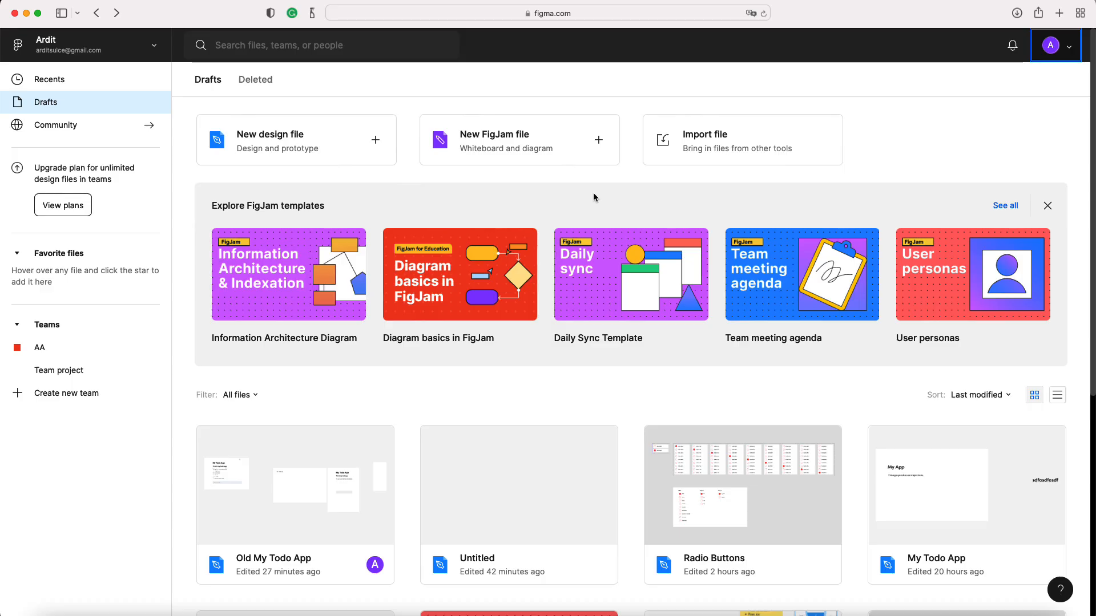
mouse_move(590, 323)
scroll(590, 323, "down", 1)
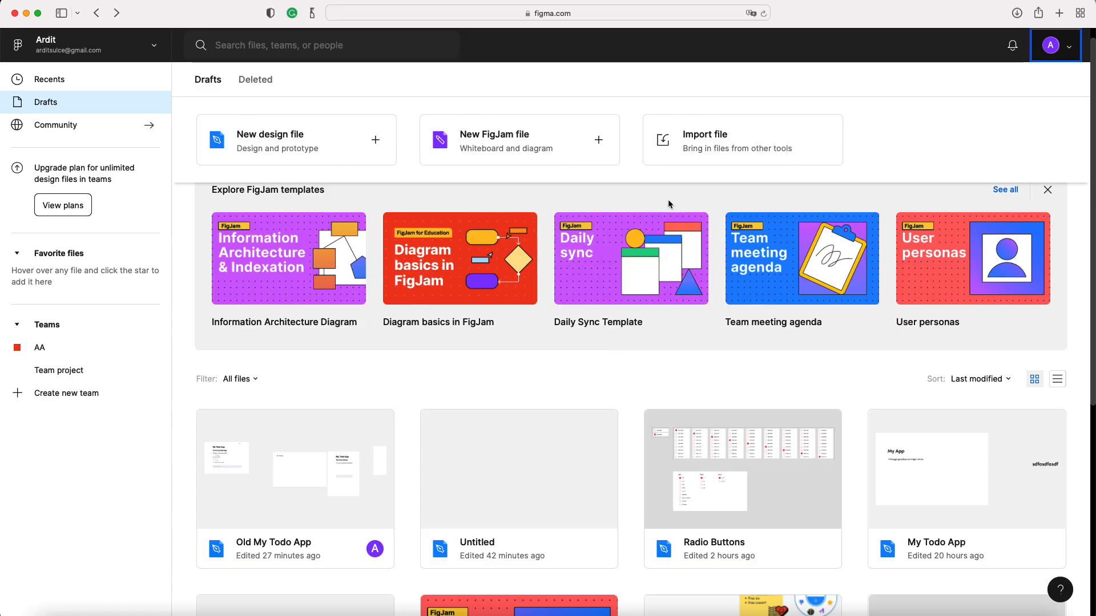
Step: Search the web for "figma desktop app" in a new tab, view Figma's downloads page, and close the tab
key("super+t")
type("figma ")
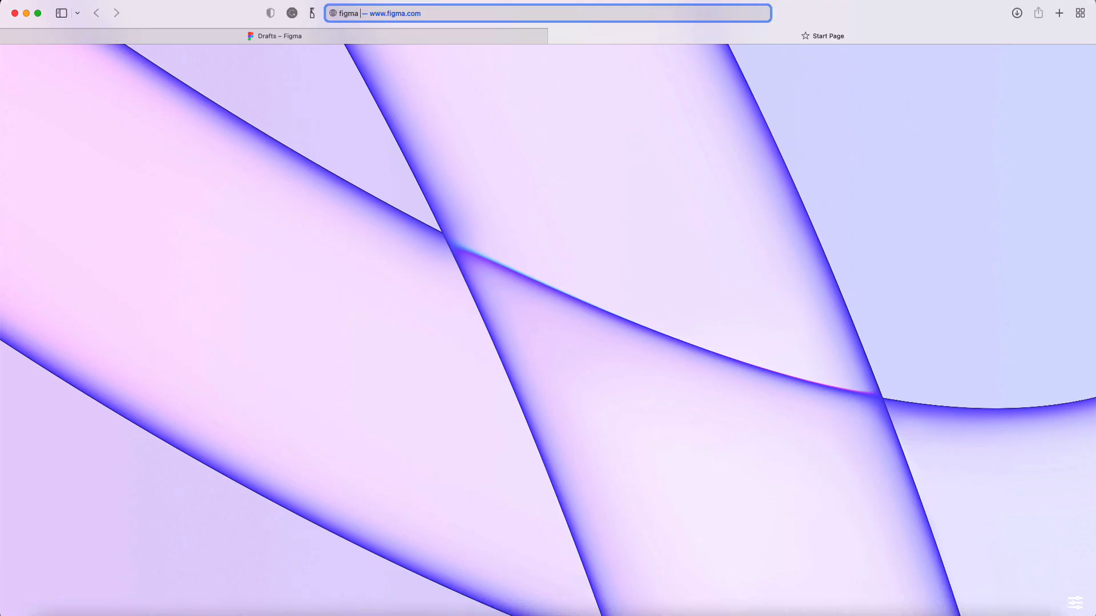
type("desktop app")
key("Return")
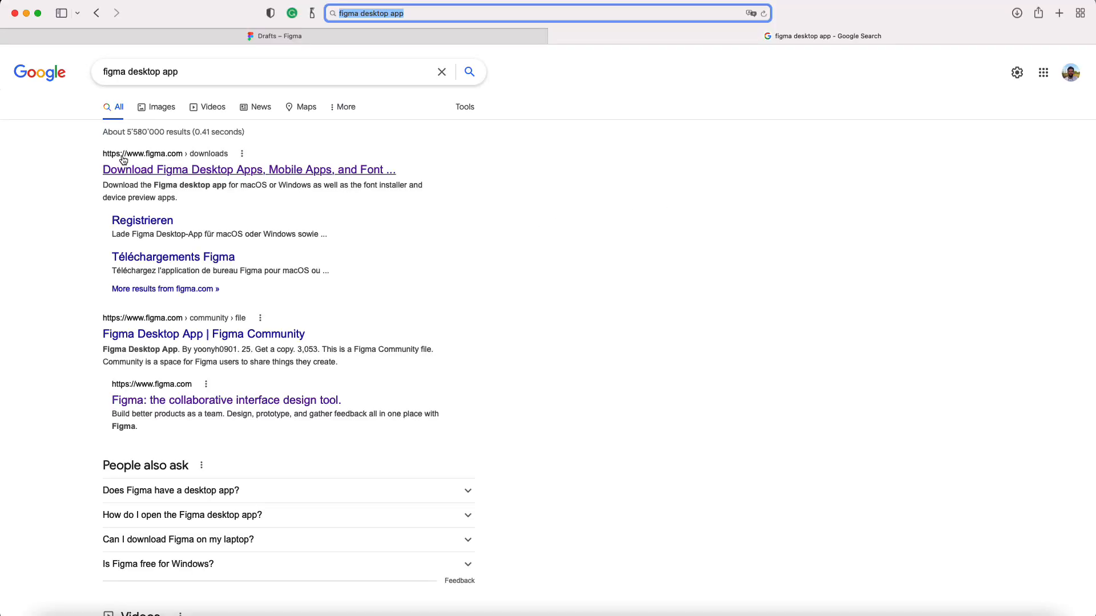
left_click(140, 171)
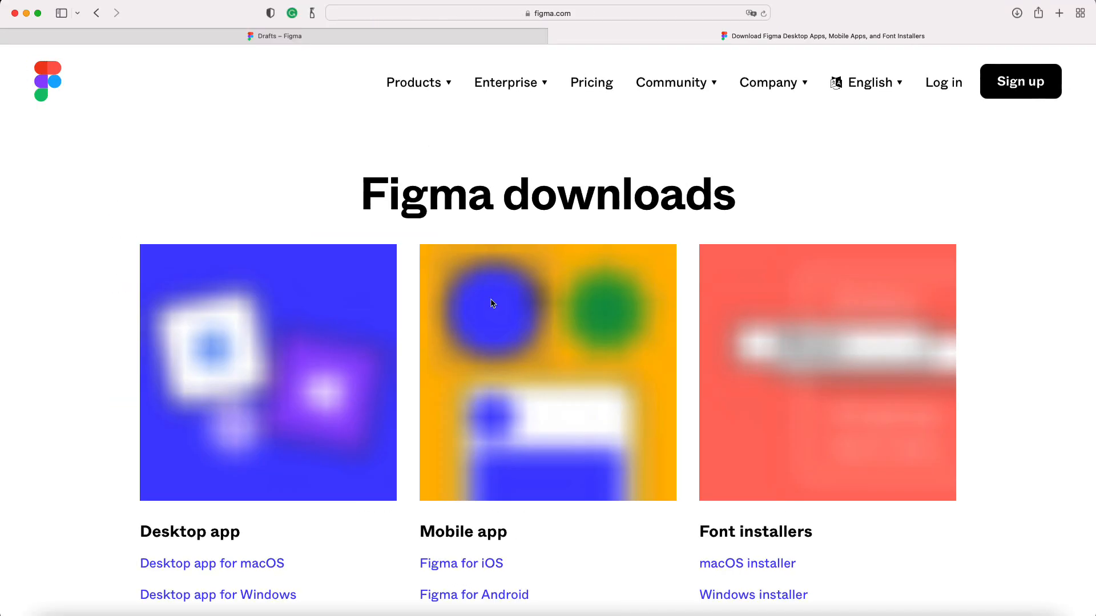
scroll(510, 374, "down", 1)
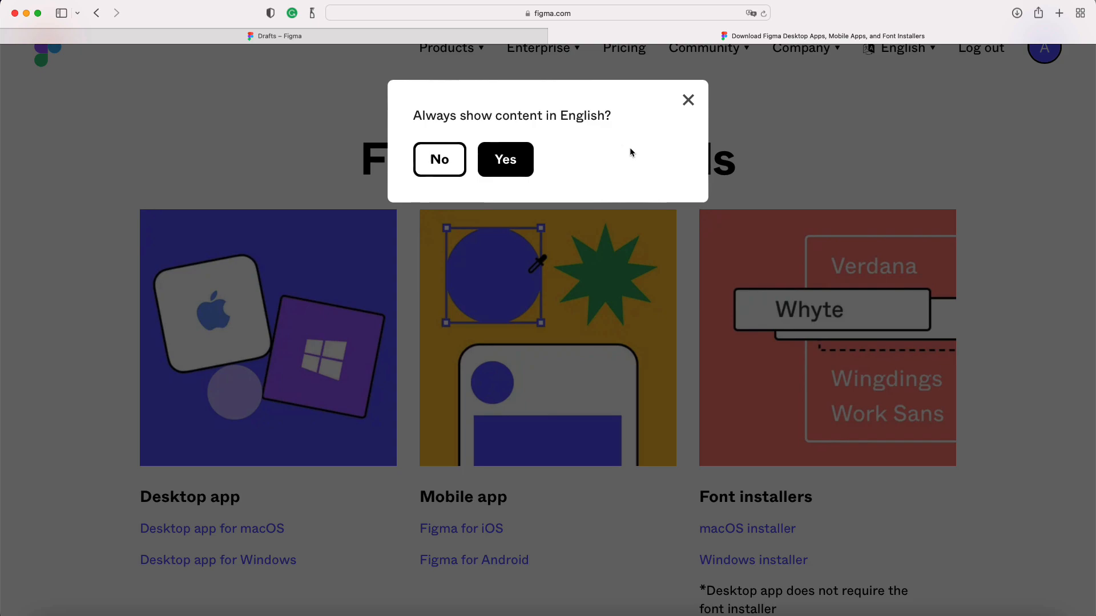
key("super+w")
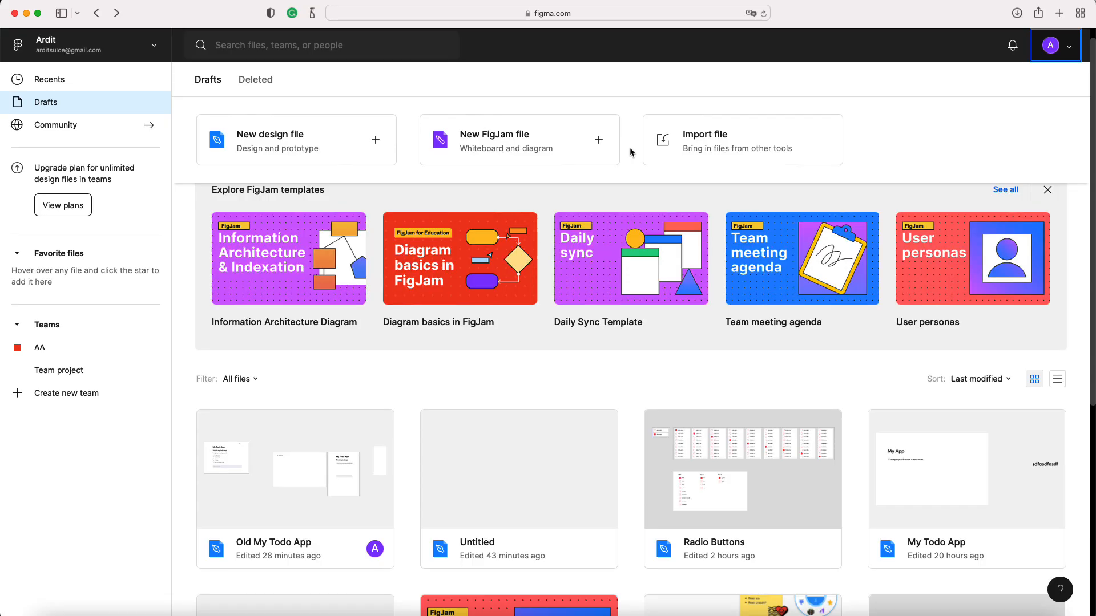
Step: Switch to the Figma desktop app, maximize its window, and close the Old My Todo App prototype and design file
key("super+Tab")
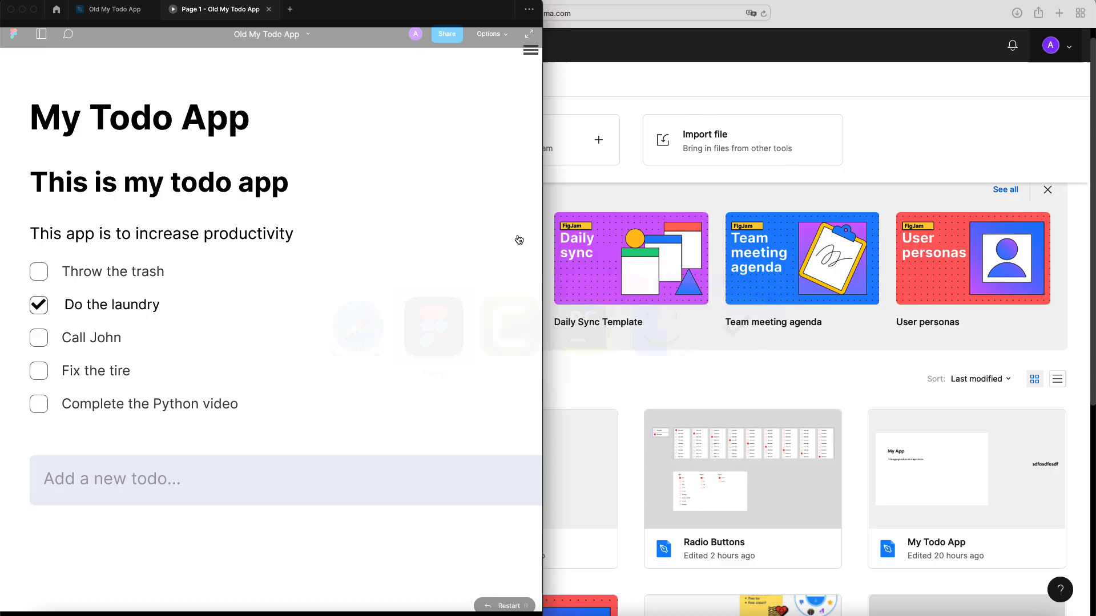
double_click(375, 16)
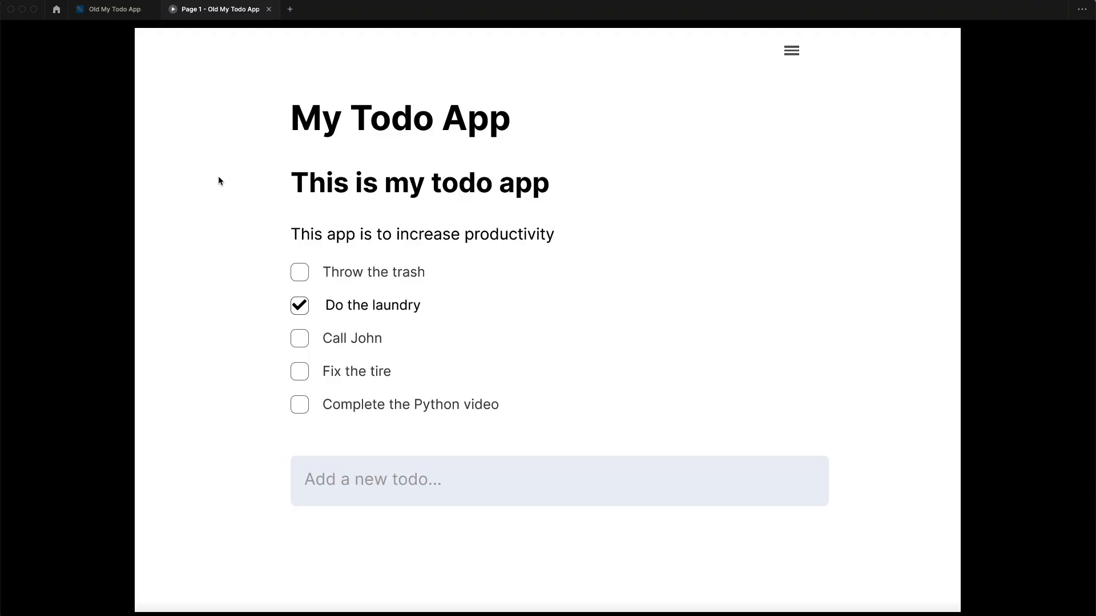
left_click(268, 9)
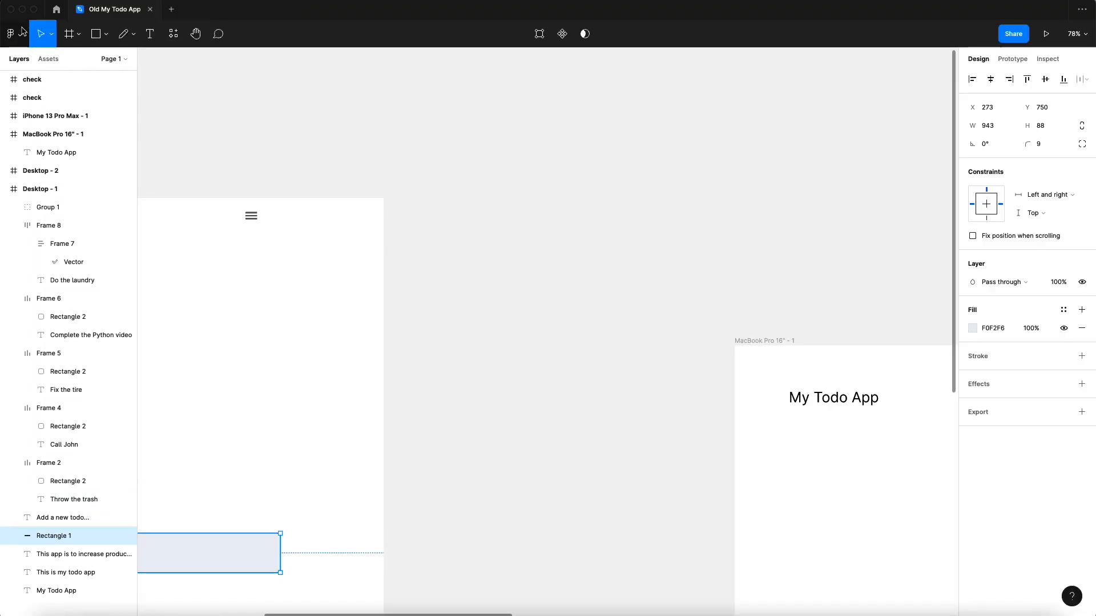
left_click(150, 9)
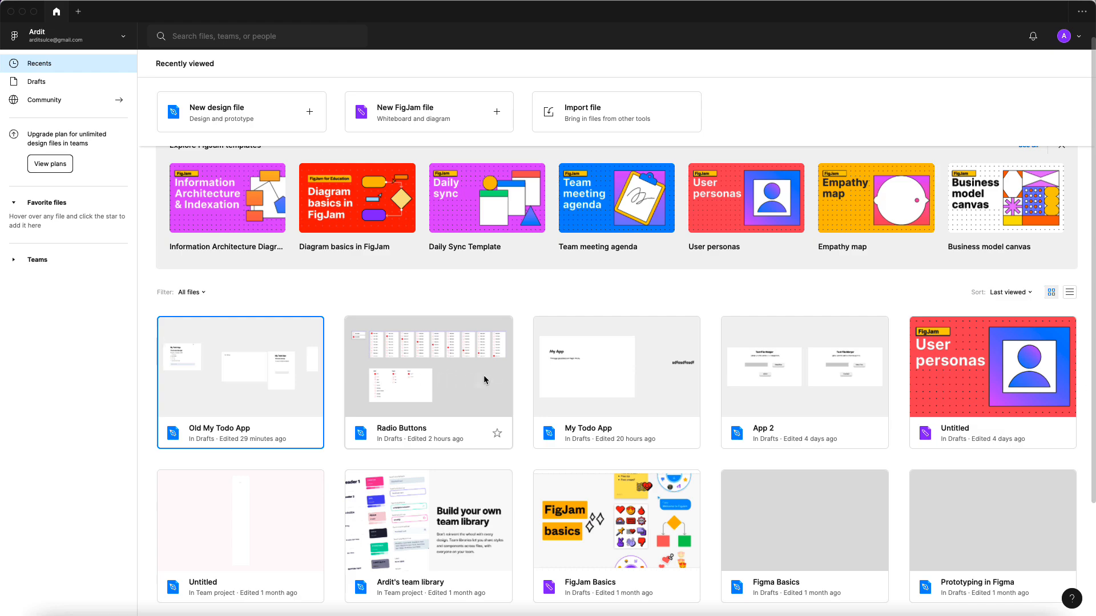
Step: Create a new design file from the recent files page
scroll(516, 376, "up", 1)
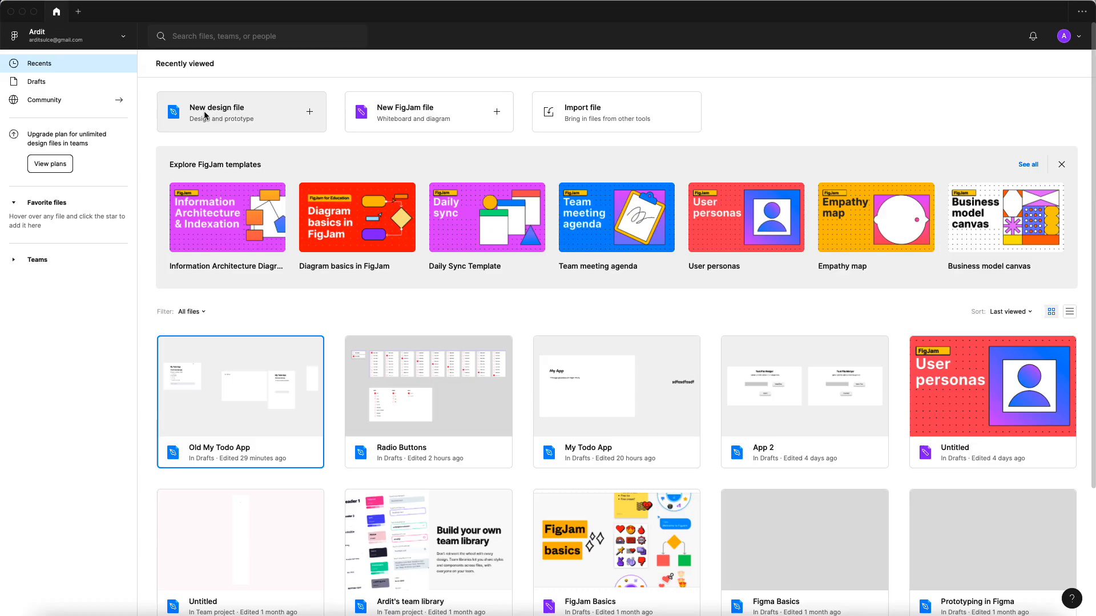
left_click(263, 113)
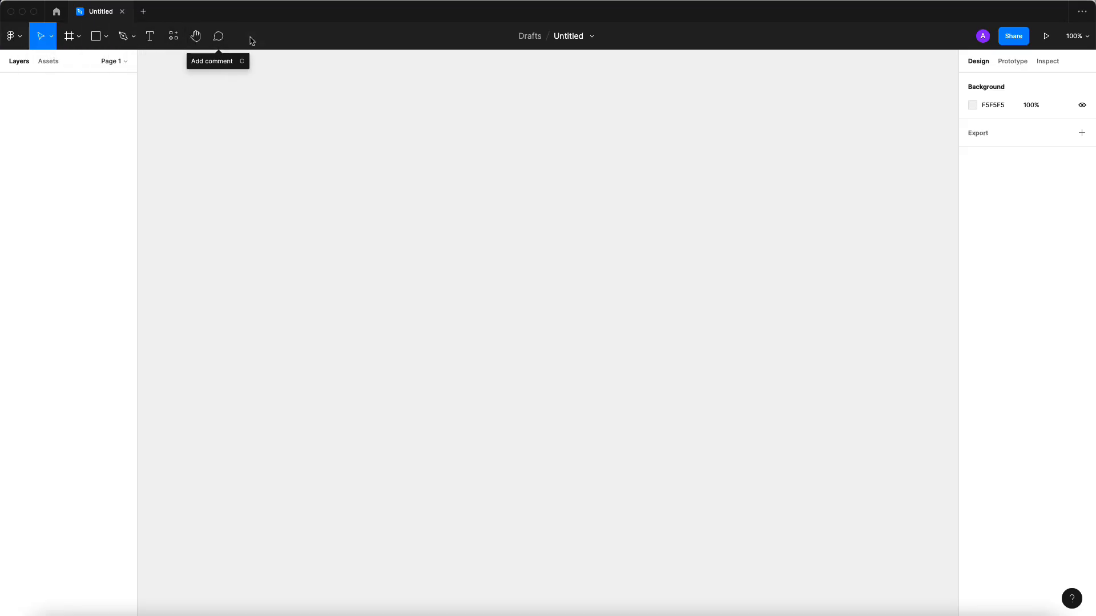
left_click(21, 38)
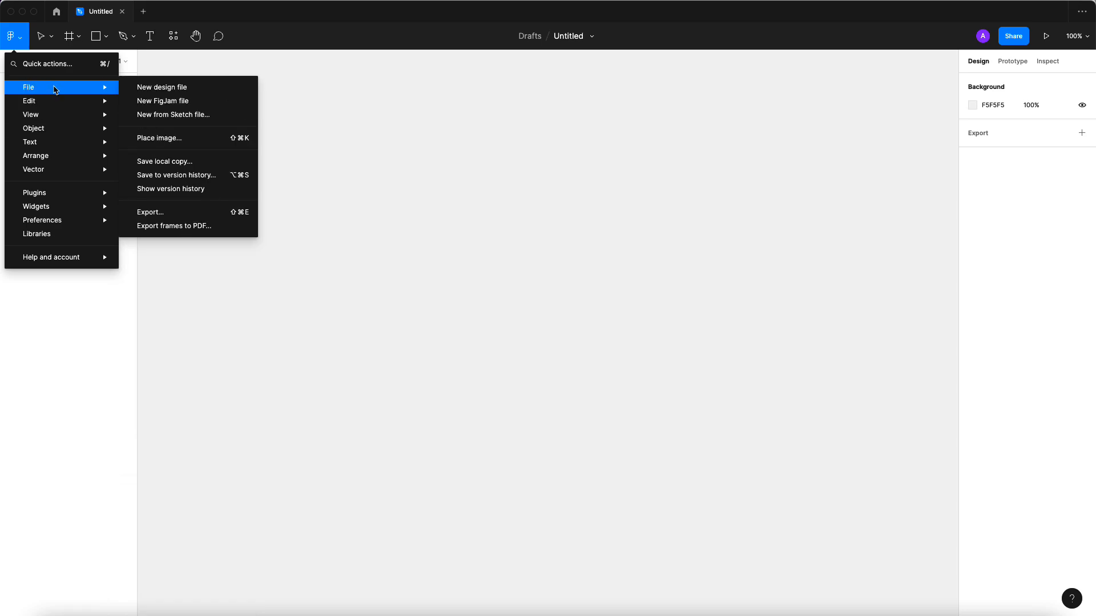
mouse_move(57, 101)
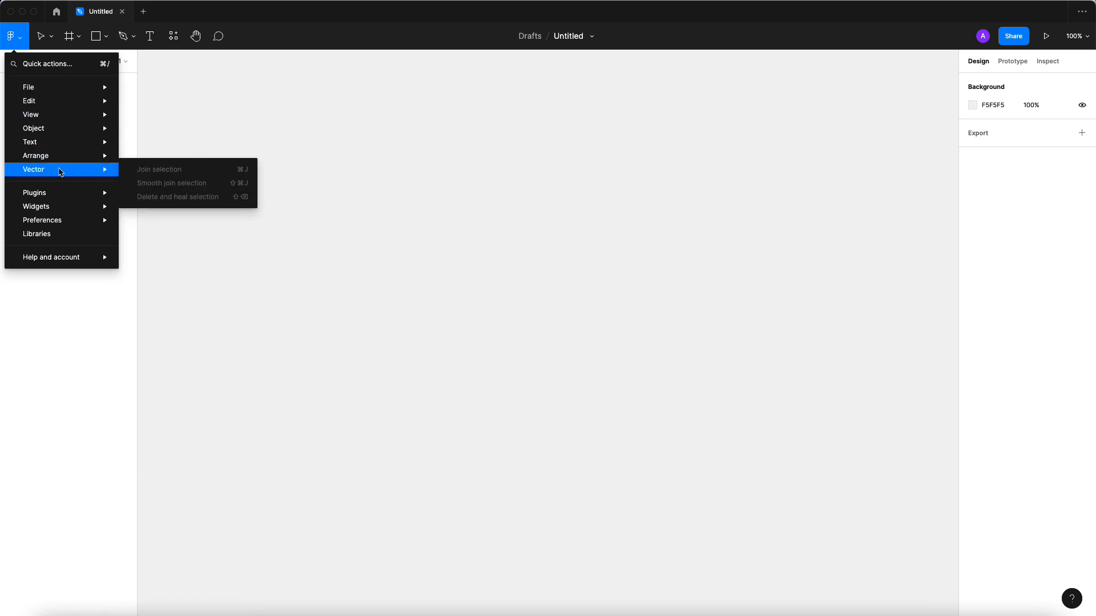
mouse_move(108, 128)
left_click(348, 152)
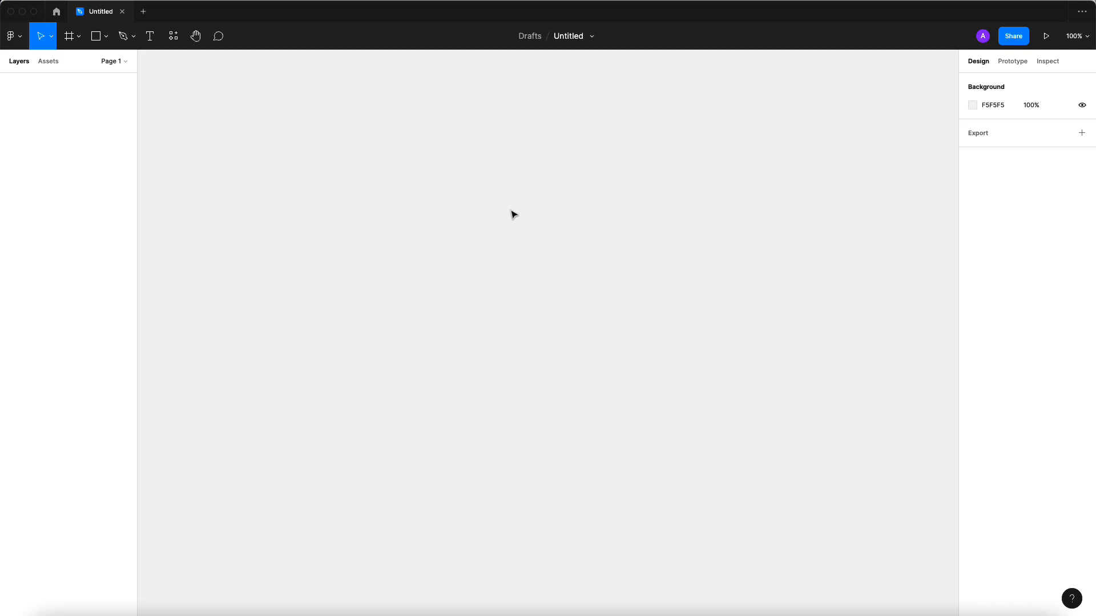
left_click(19, 41)
left_click(19, 41)
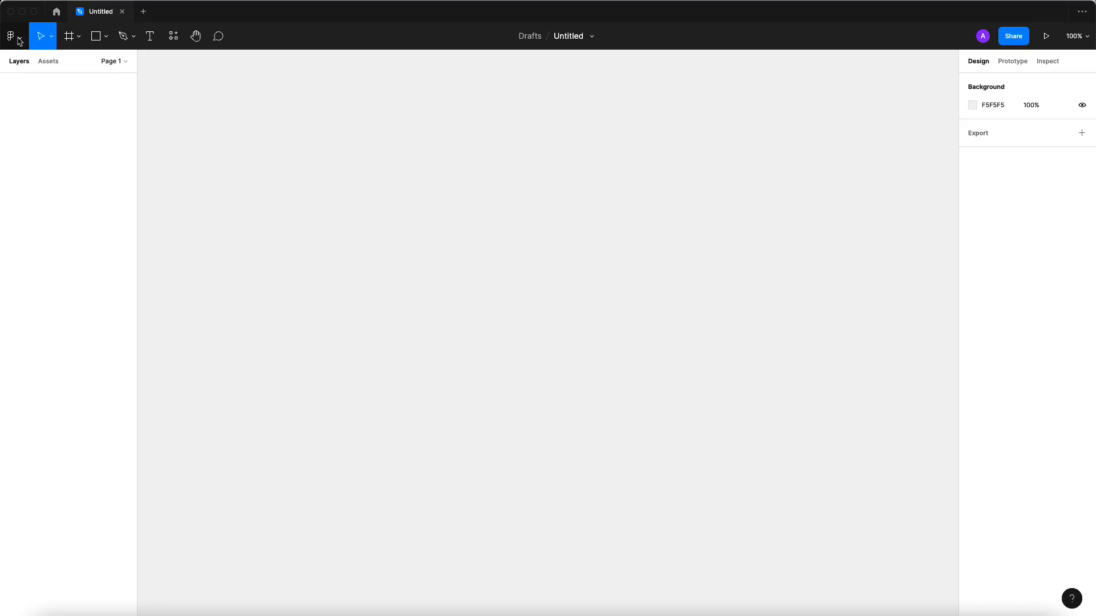
left_click(51, 40)
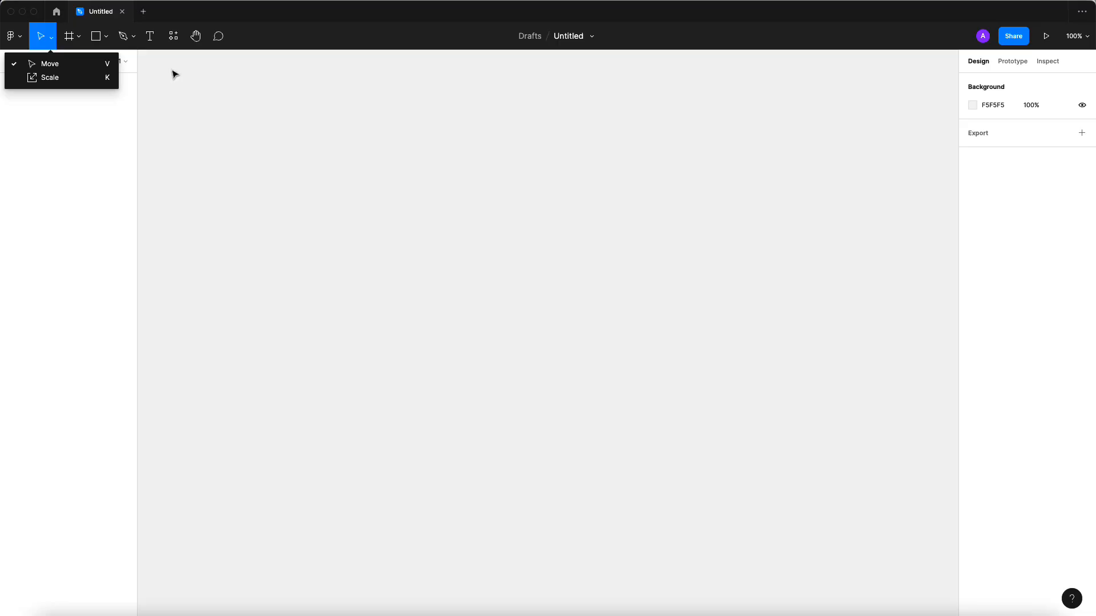
left_click(281, 160)
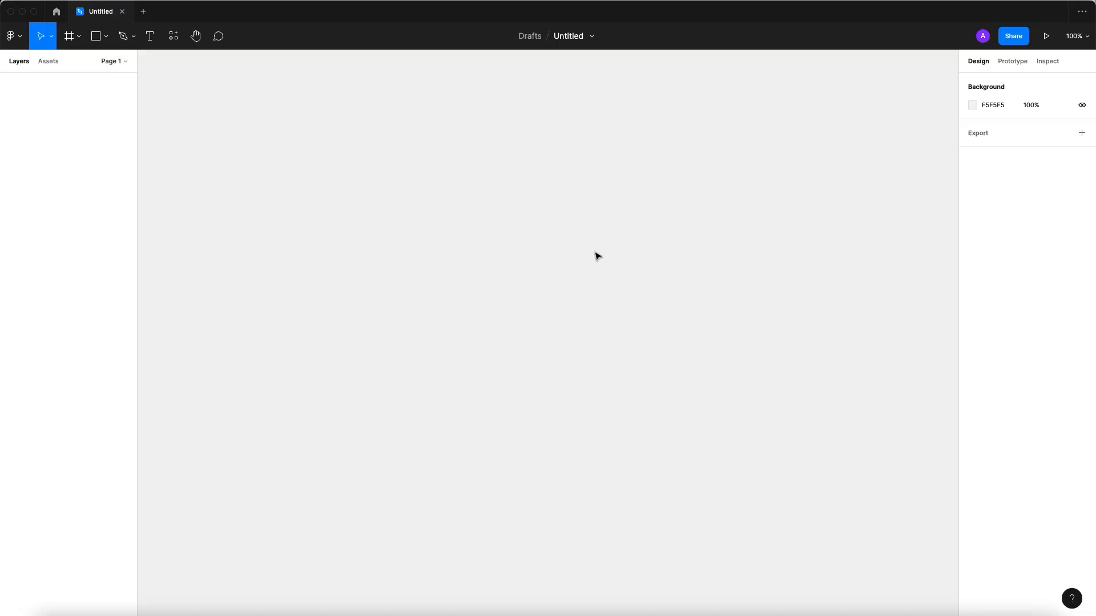
Step: Draw a landscape frame of about 744 × 473 on the empty canvas with the Frame tool
left_click(79, 38)
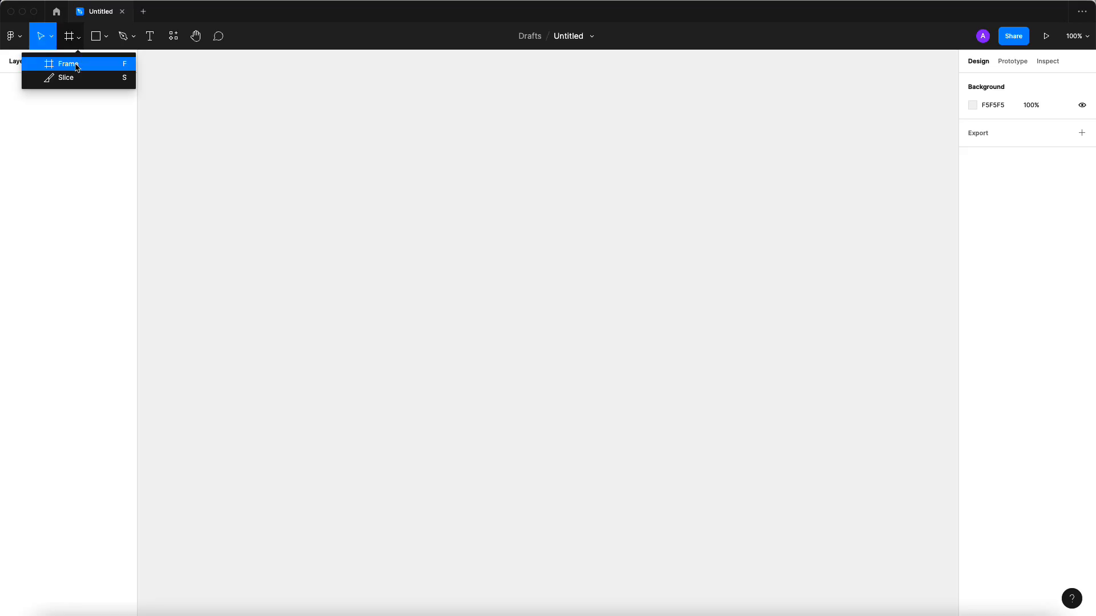
left_click(76, 67)
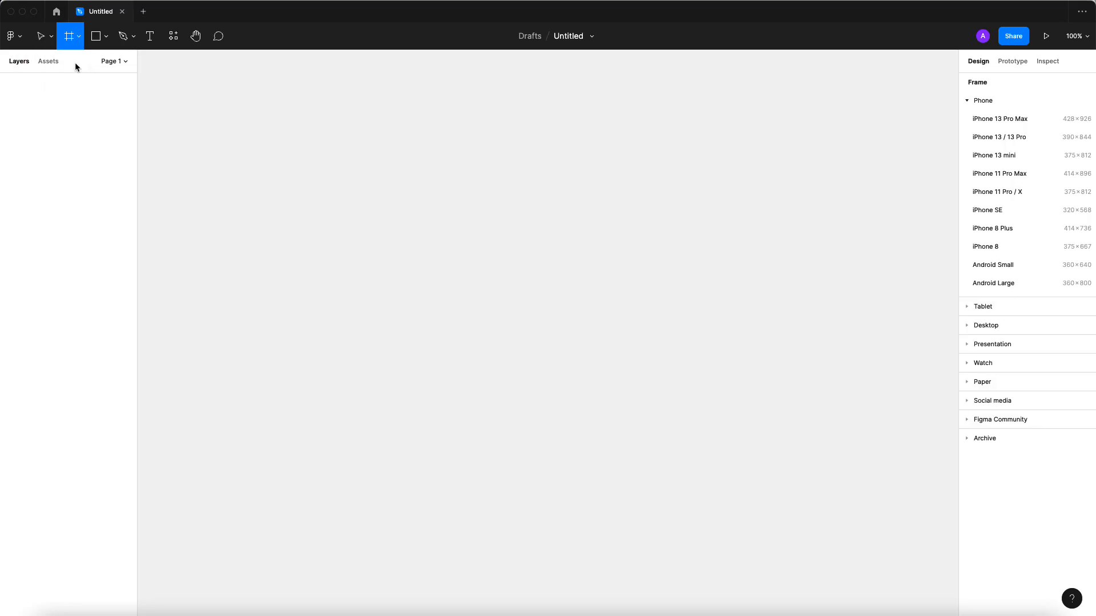
left_click(79, 37)
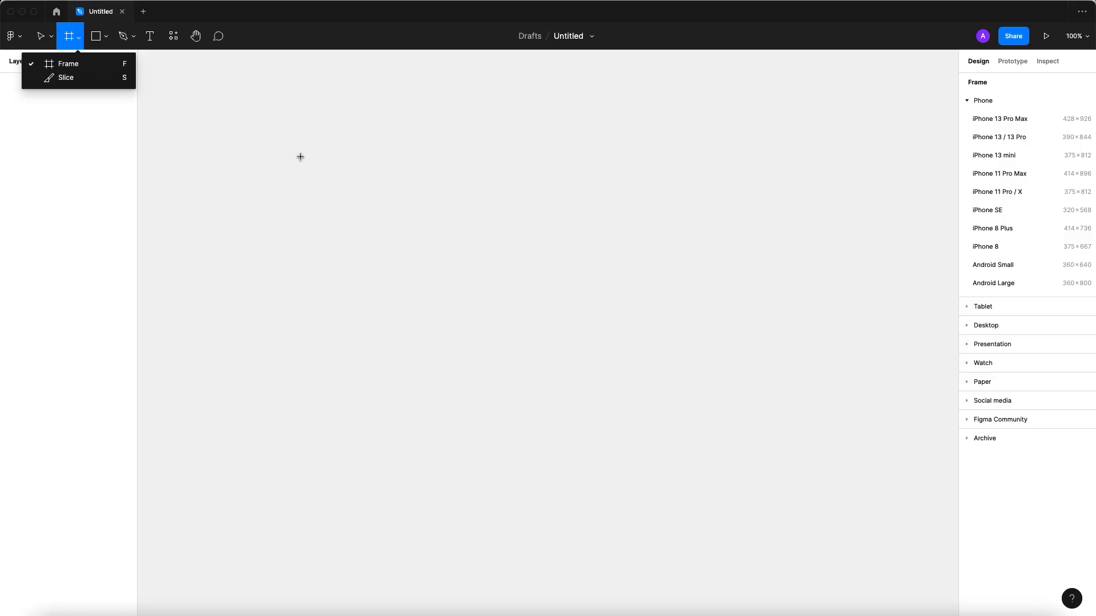
left_click_drag(300, 156, 724, 427)
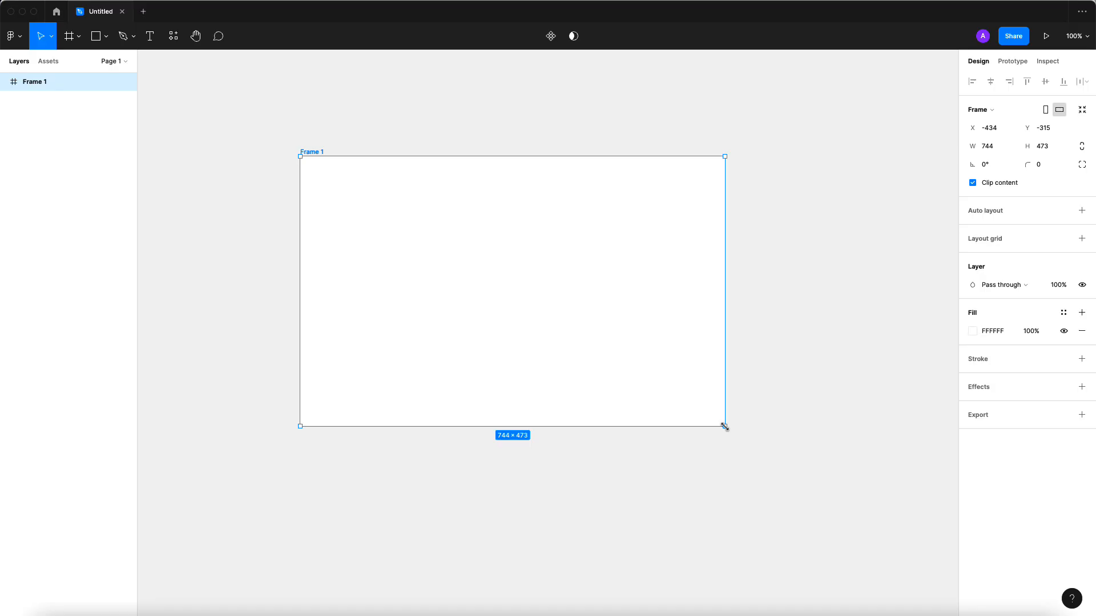
scroll(487, 312, "right", 5)
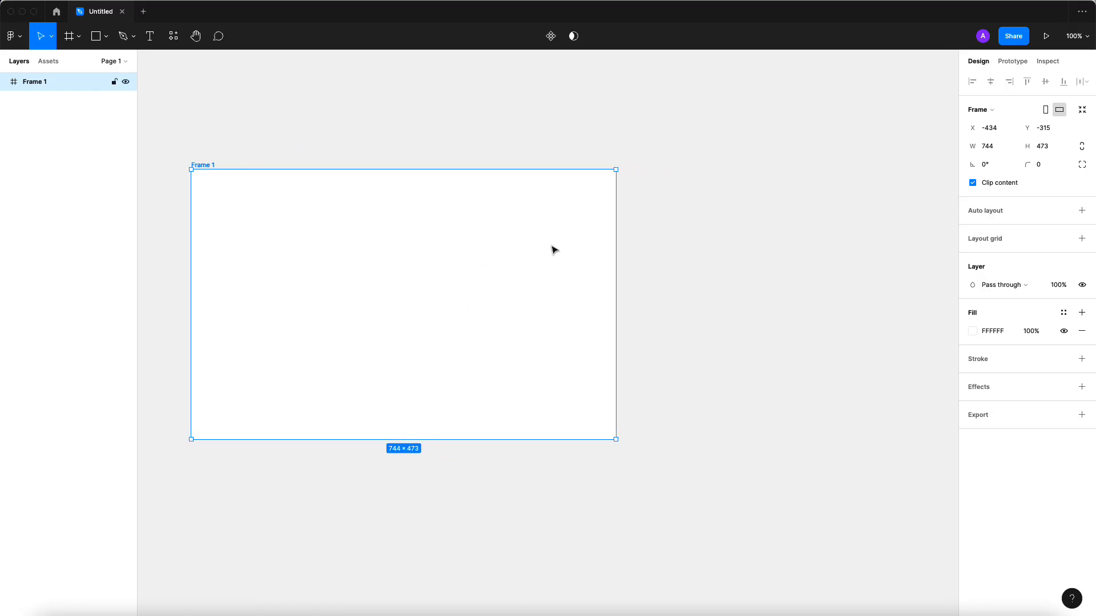
scroll(553, 249, "down", 5)
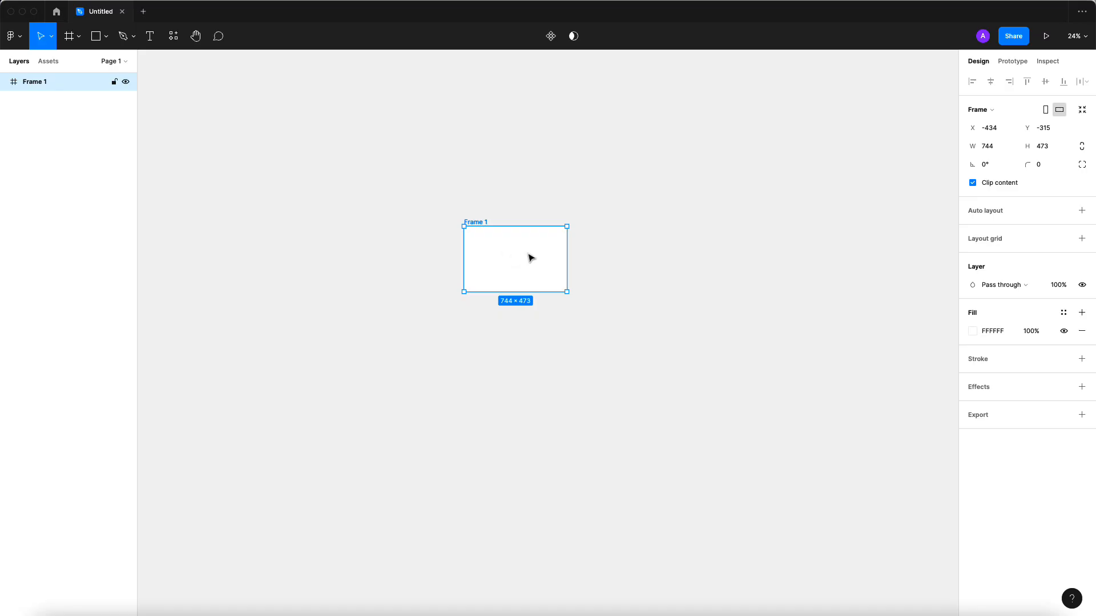
scroll(593, 253, "up", 1)
scroll(593, 253, "up", 3)
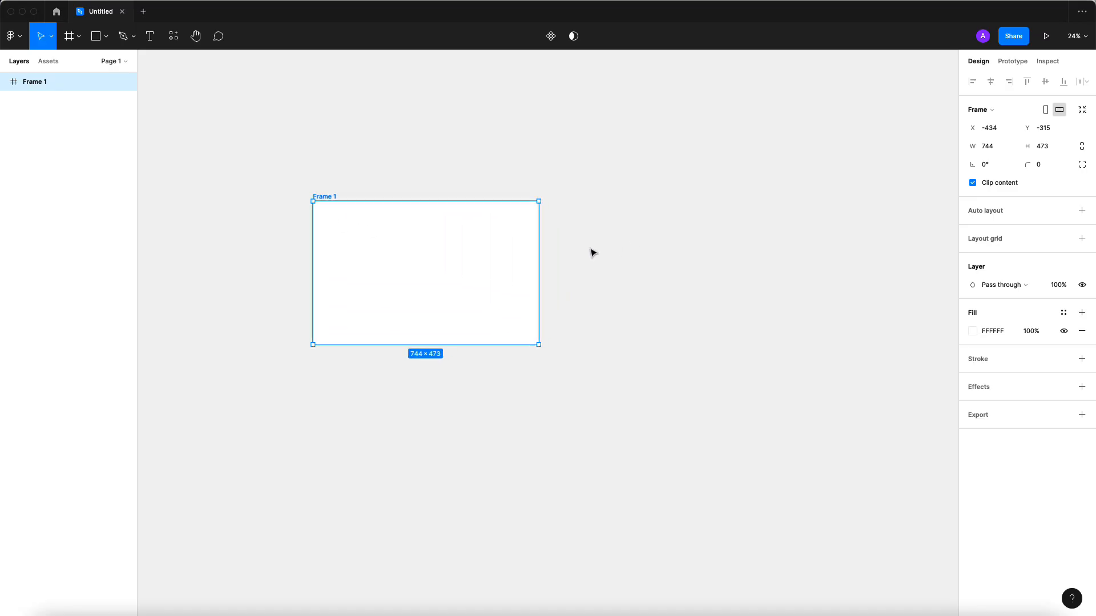
scroll(410, 224, "left", 2)
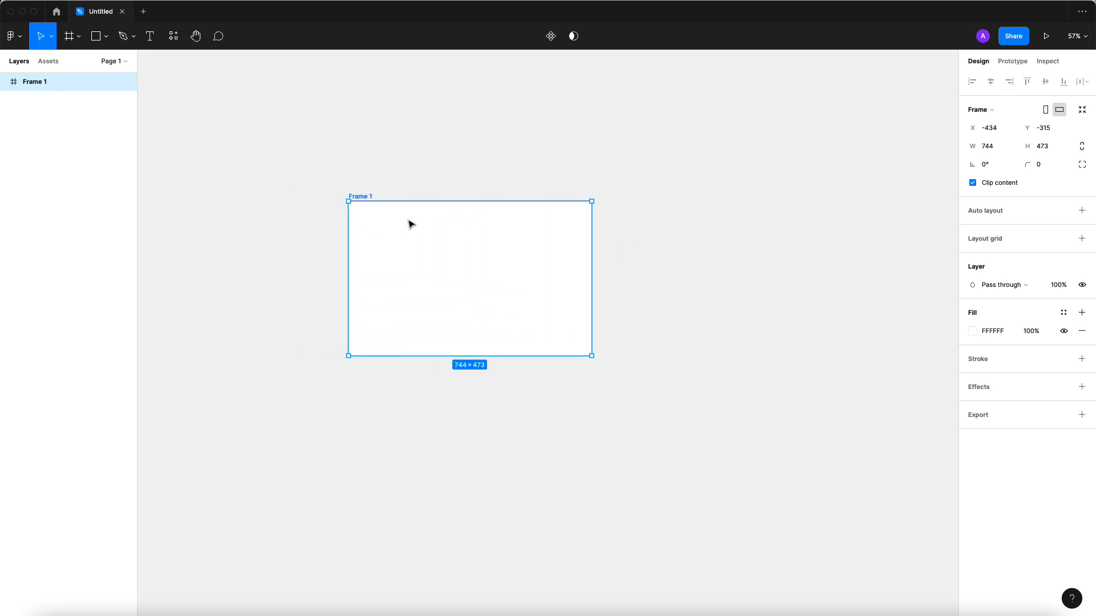
scroll(409, 223, "up", 4)
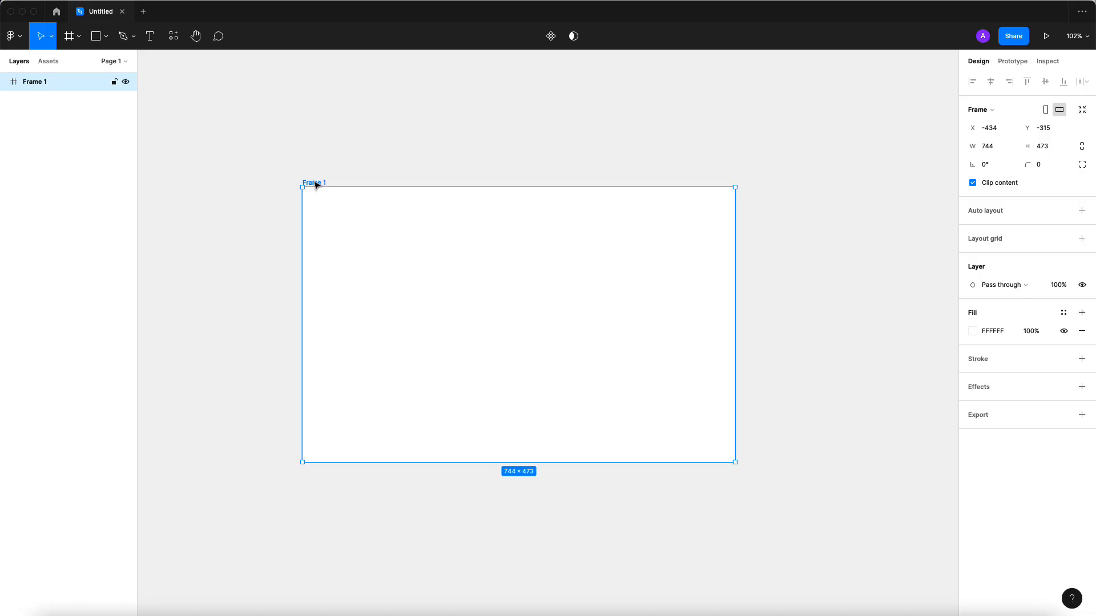
left_click(438, 151)
scroll(482, 342, "down", 2)
scroll(481, 343, "up", 5)
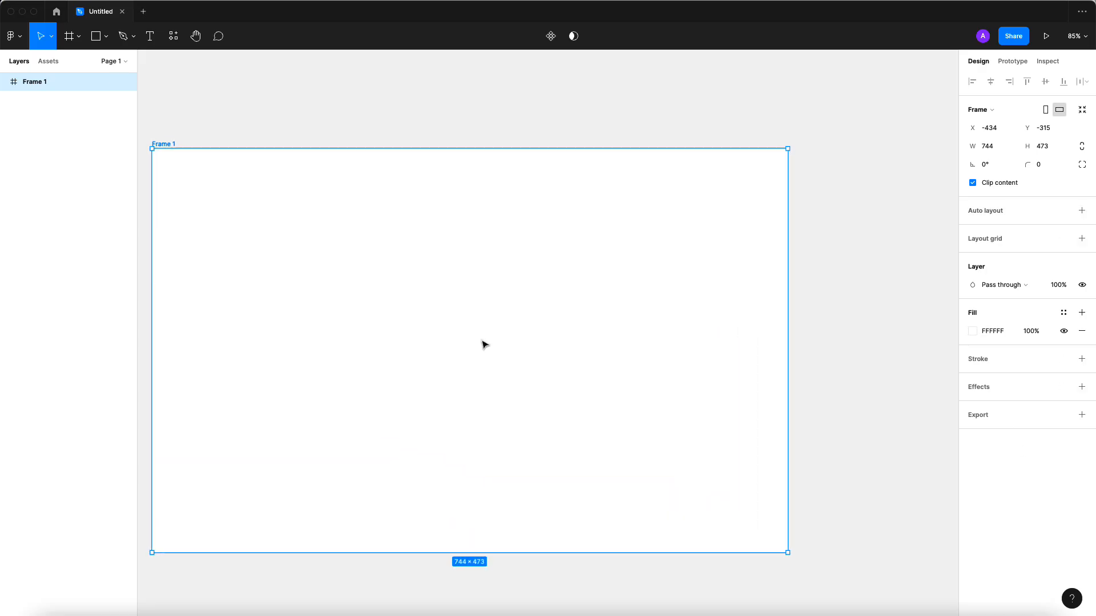
scroll(482, 342, "down", 2)
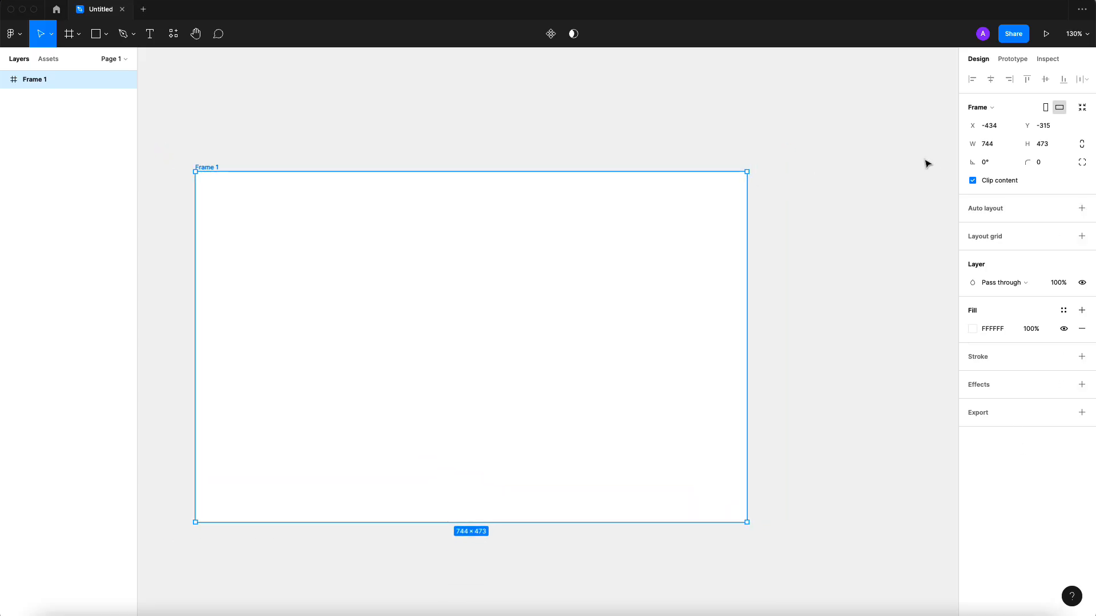
Step: Resize the frame to the Desktop preset, 1440 × 1024, and fit it in view
left_click(993, 126)
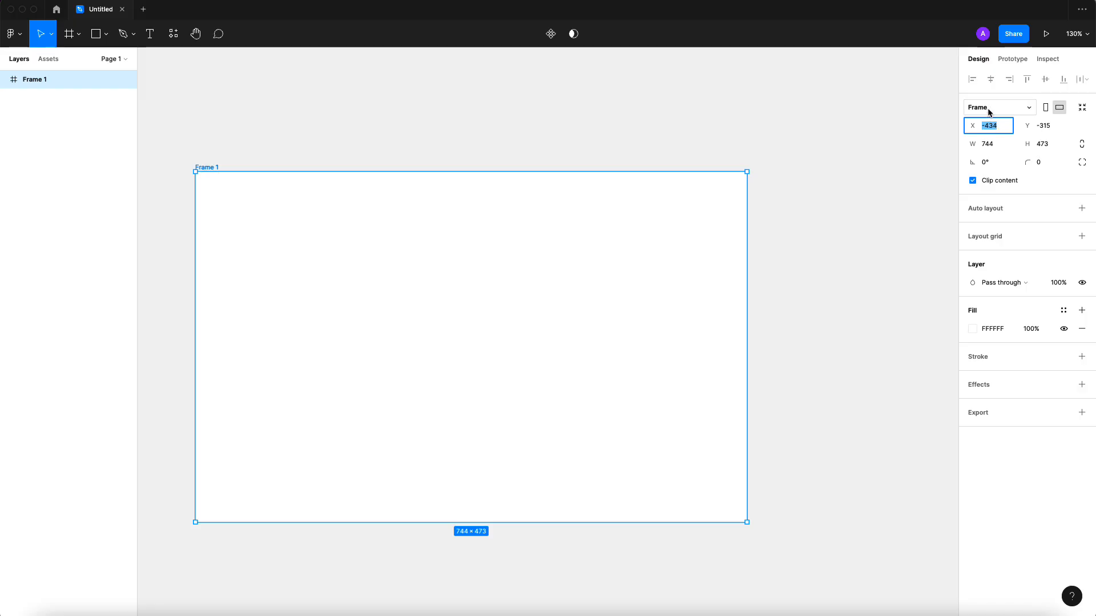
left_click(989, 111)
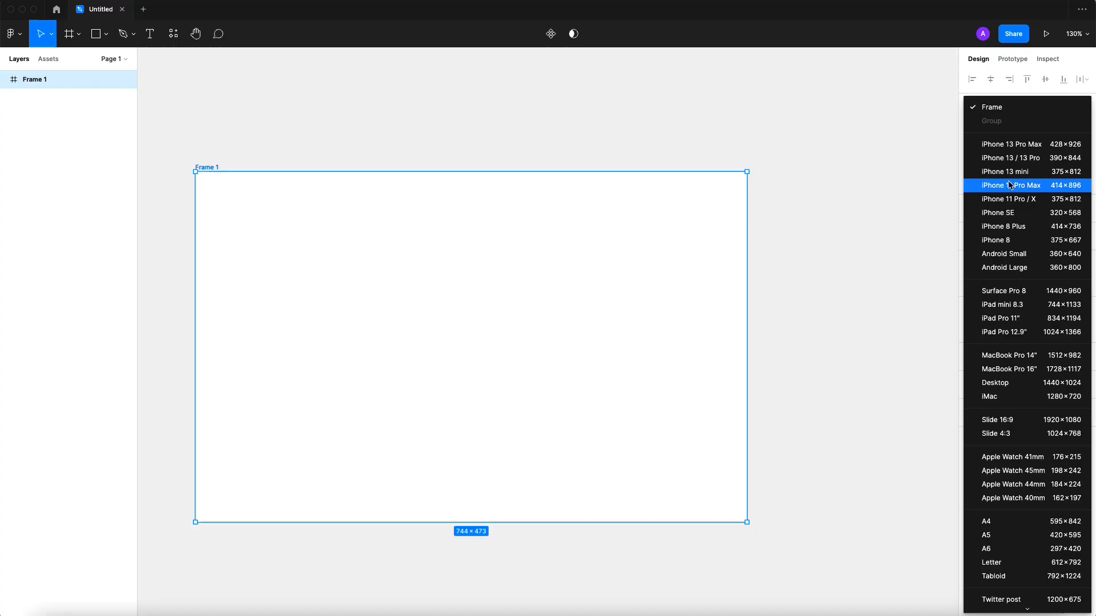
left_click(1013, 384)
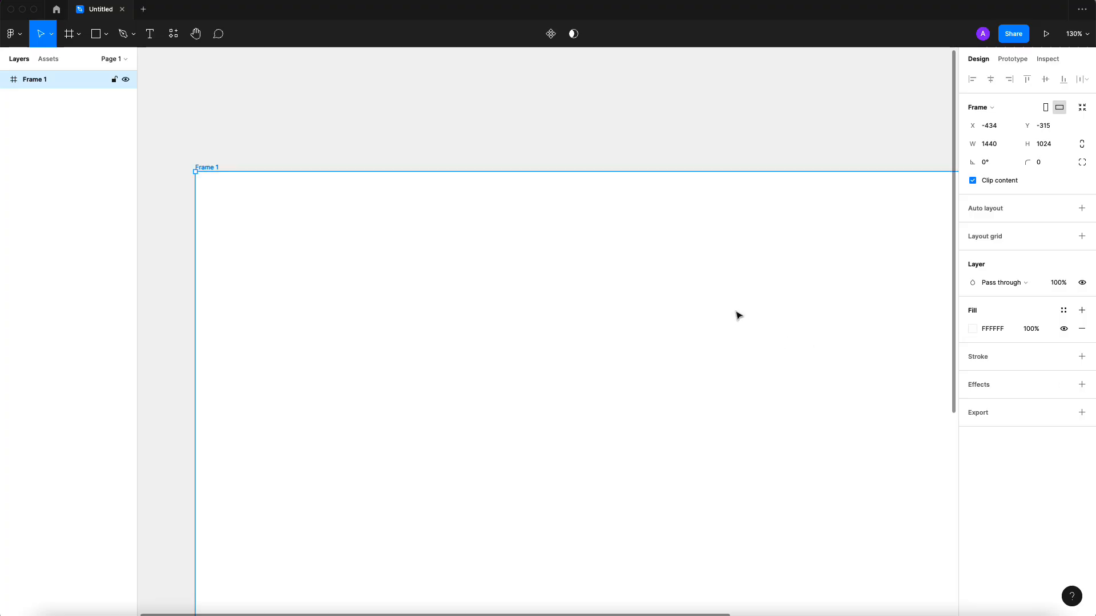
key("shift+1")
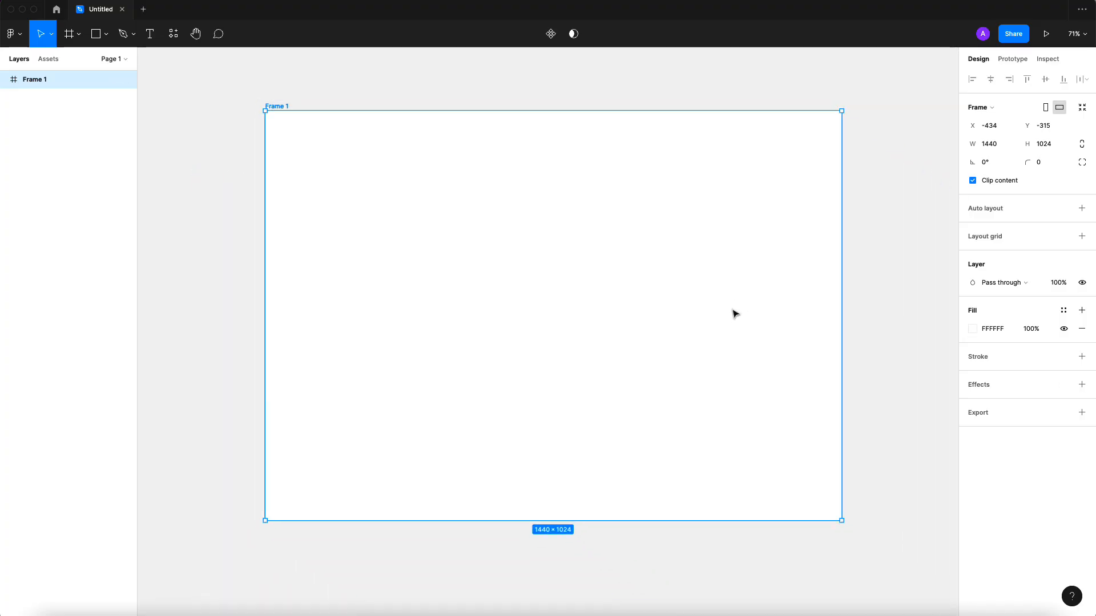
scroll(735, 314, "down", 1)
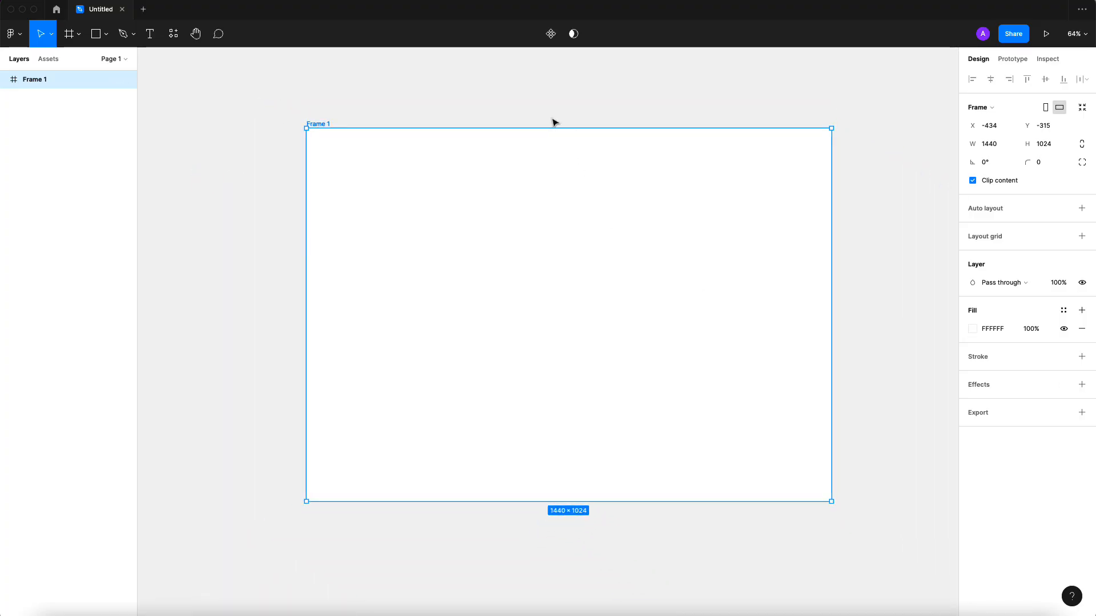
Step: Rename the frame to First Page
double_click(317, 123)
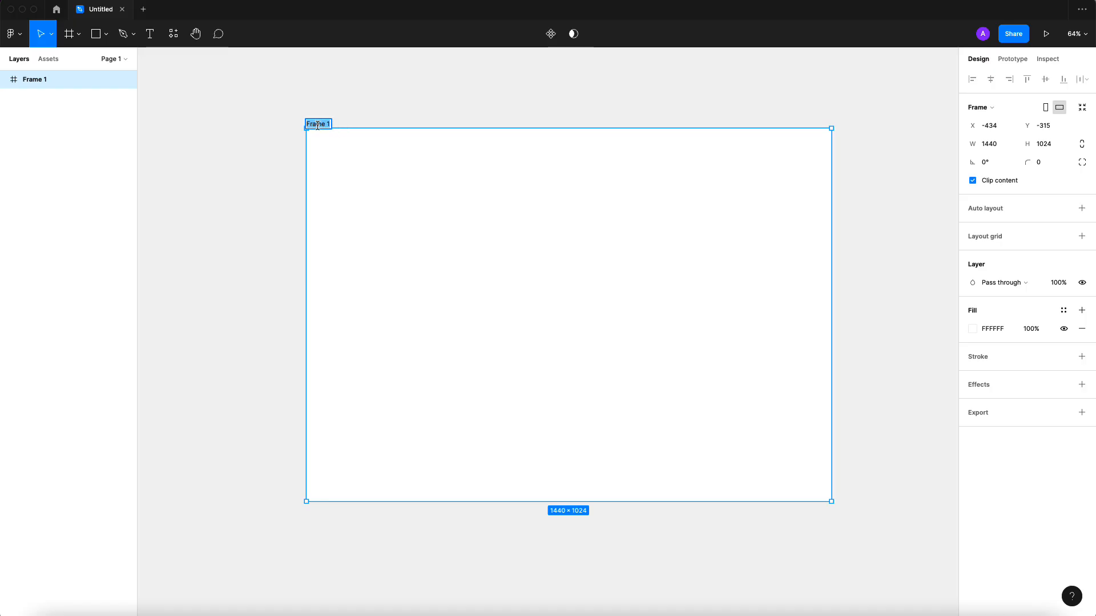
type("First Page")
left_click(268, 111)
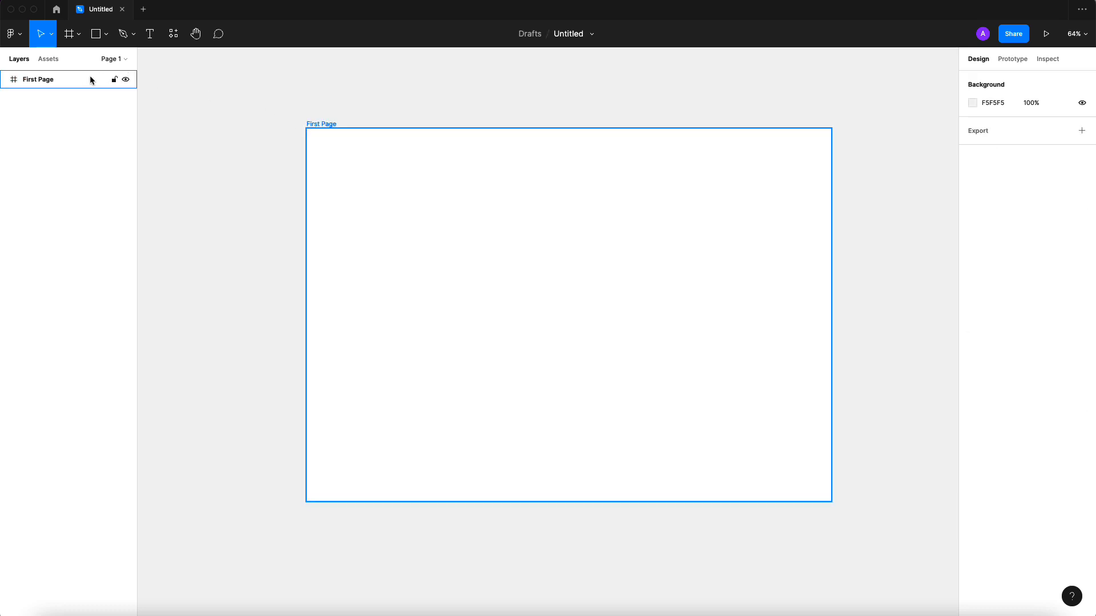
Step: Draw a thin rectangle of about 50 × 7 near the upper-right corner of the First Page frame
left_click(33, 81)
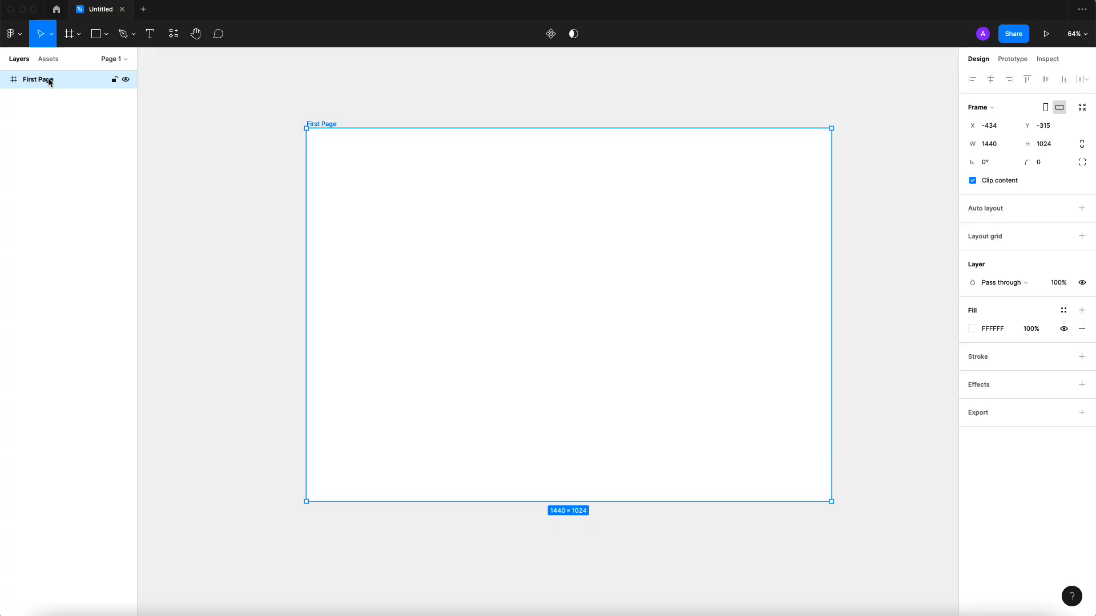
left_click(106, 36)
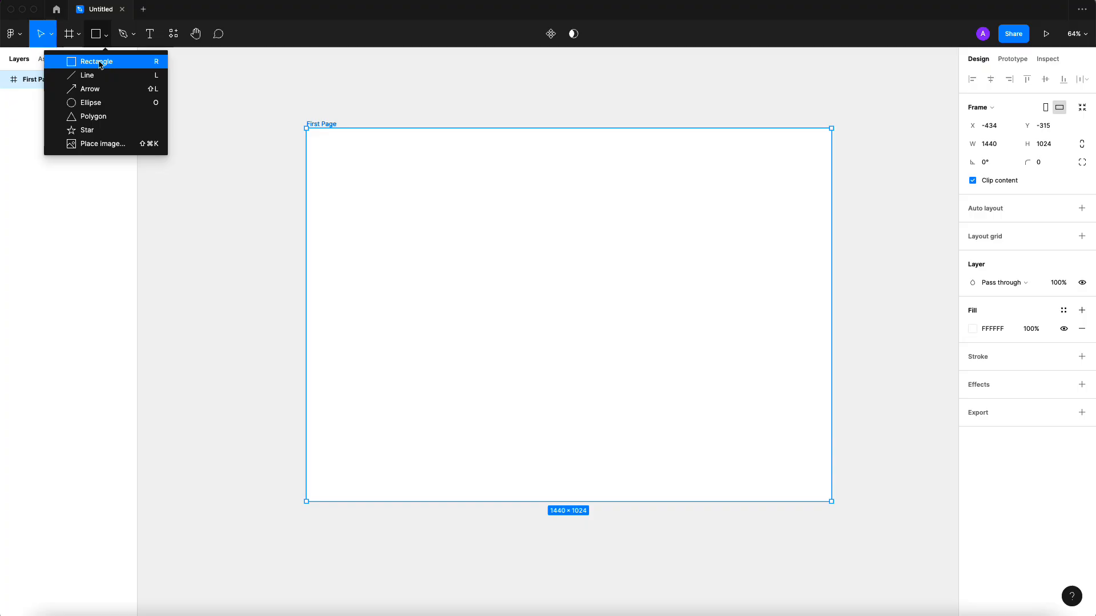
left_click(99, 63)
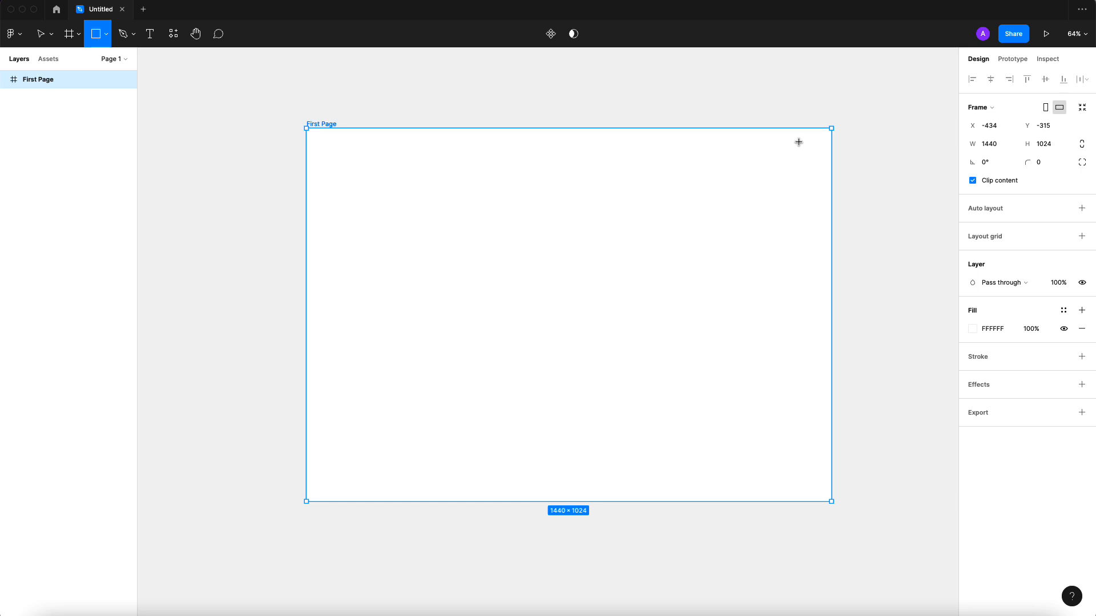
left_click_drag(799, 142, 817, 147)
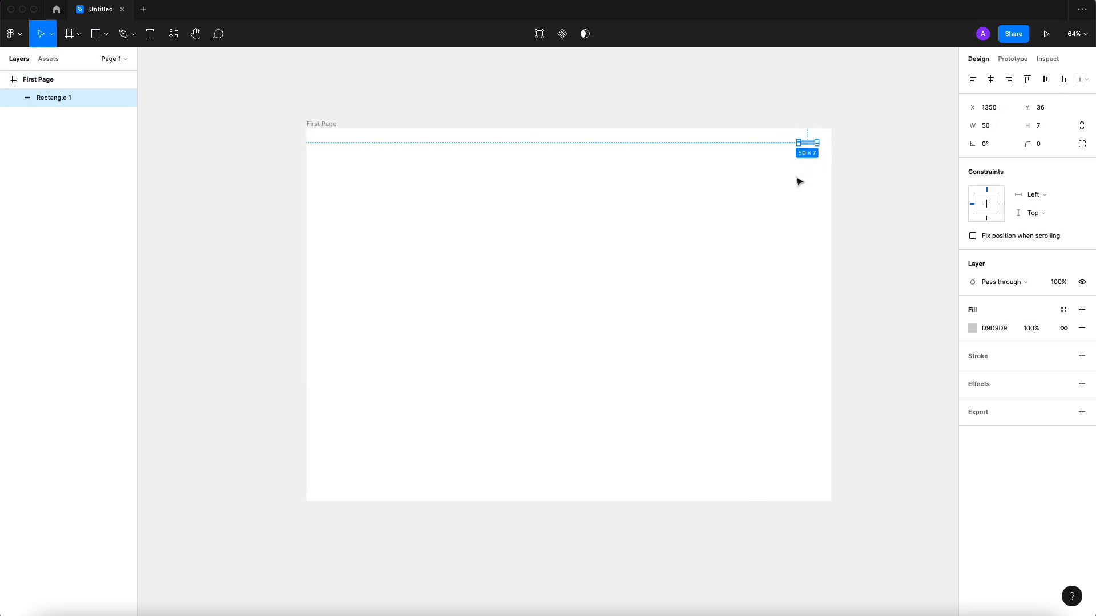
Step: Switch to the My Todo App page in the browser, examine its hamburger menu, and return to the Figma design file
key("super+Tab")
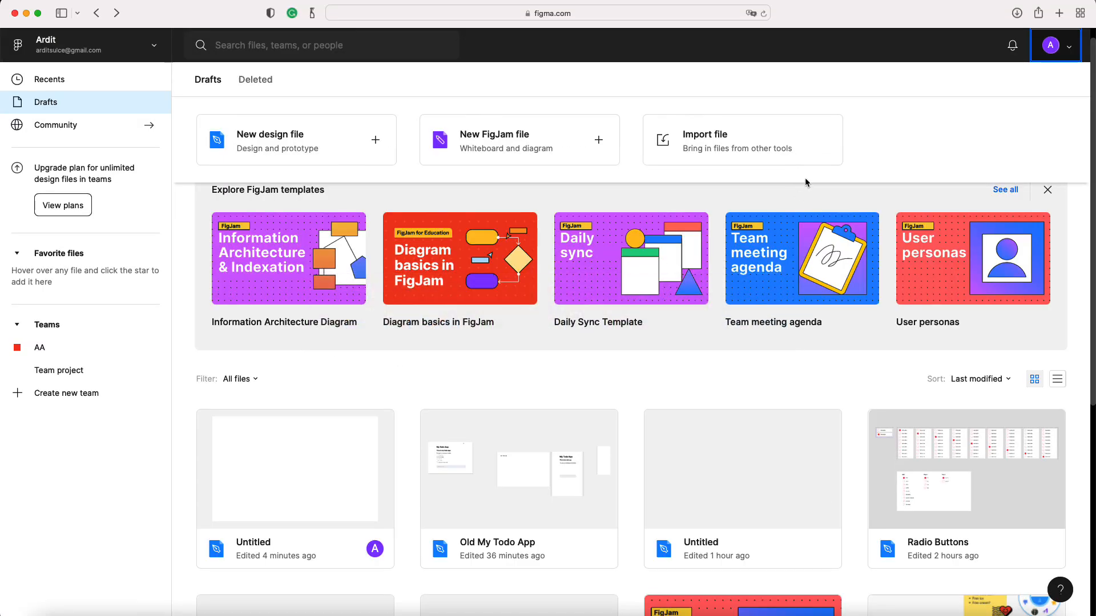
key("super+grave")
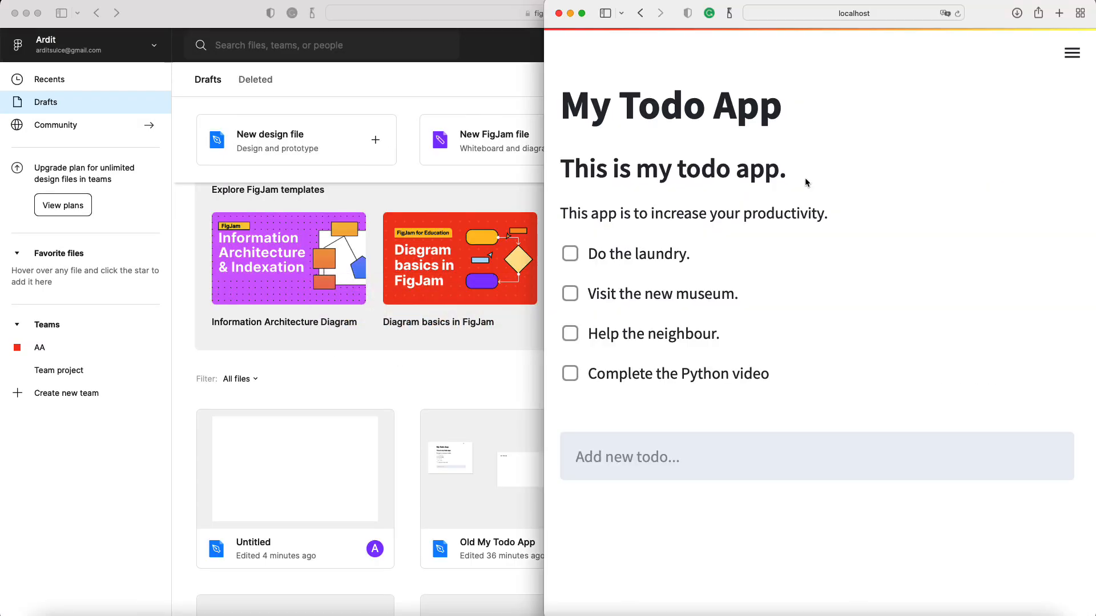
left_click(1073, 57)
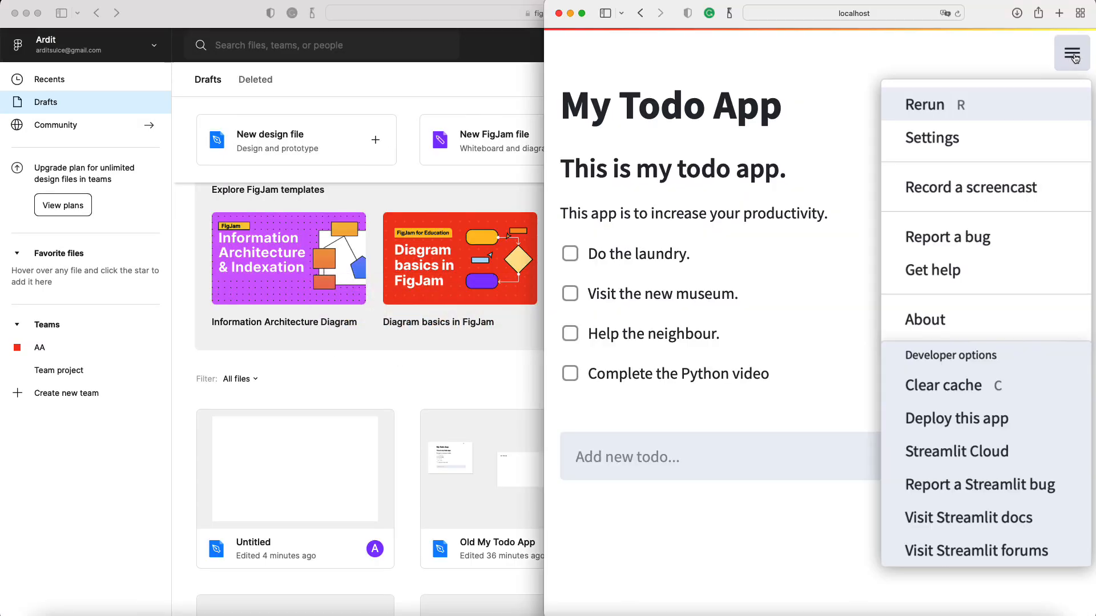
left_click(1073, 57)
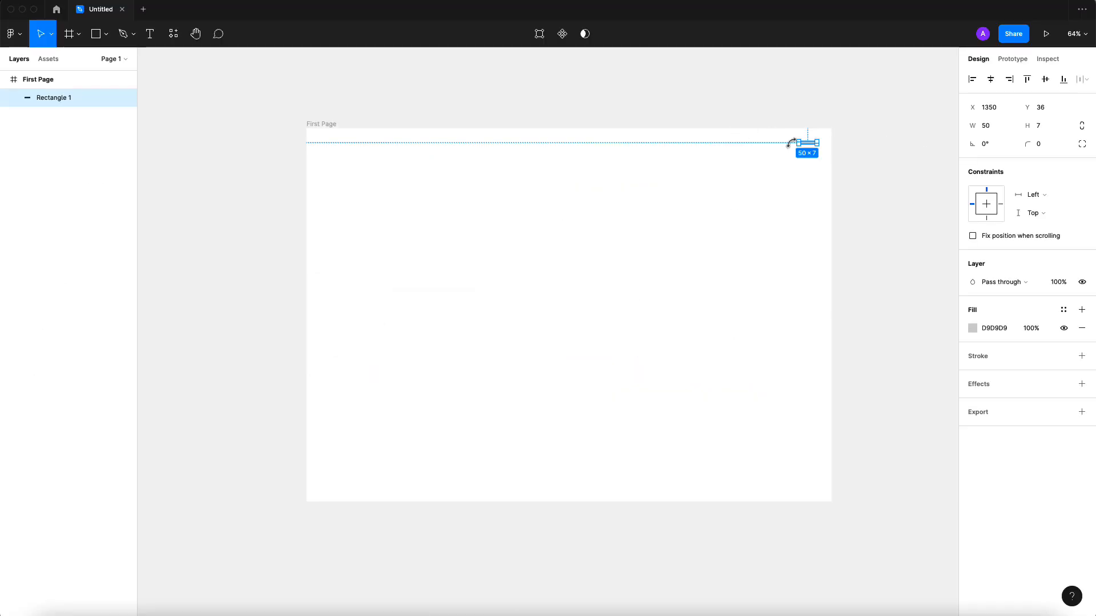
Step: Try enlarging the thin rectangle to about 72 × 29, and undo the resize
left_click(834, 156)
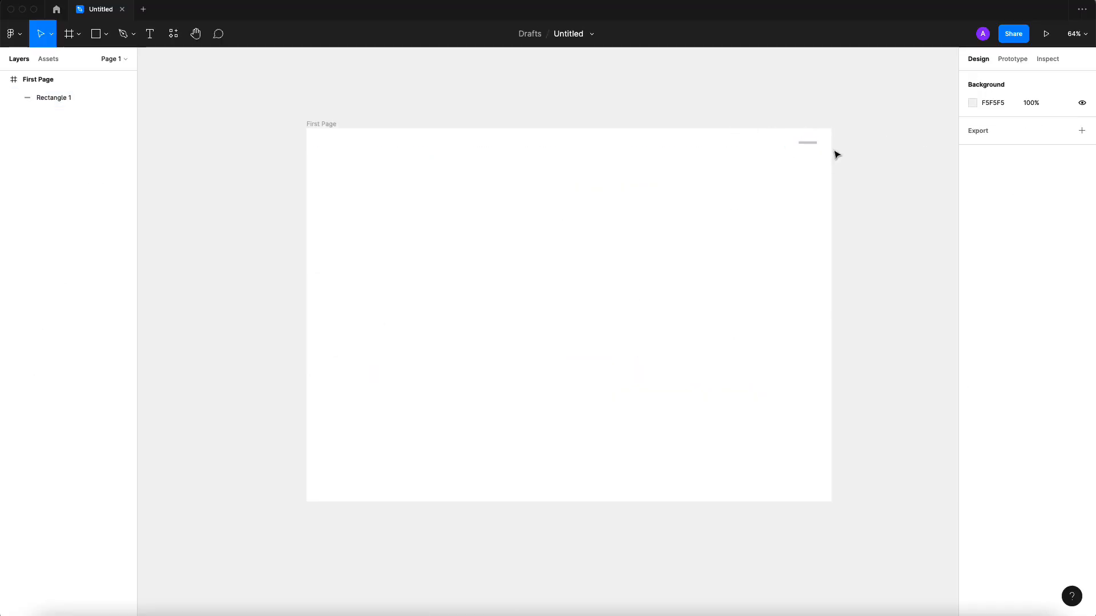
scroll(833, 151, "up", 5)
scroll(831, 147, "up", 5)
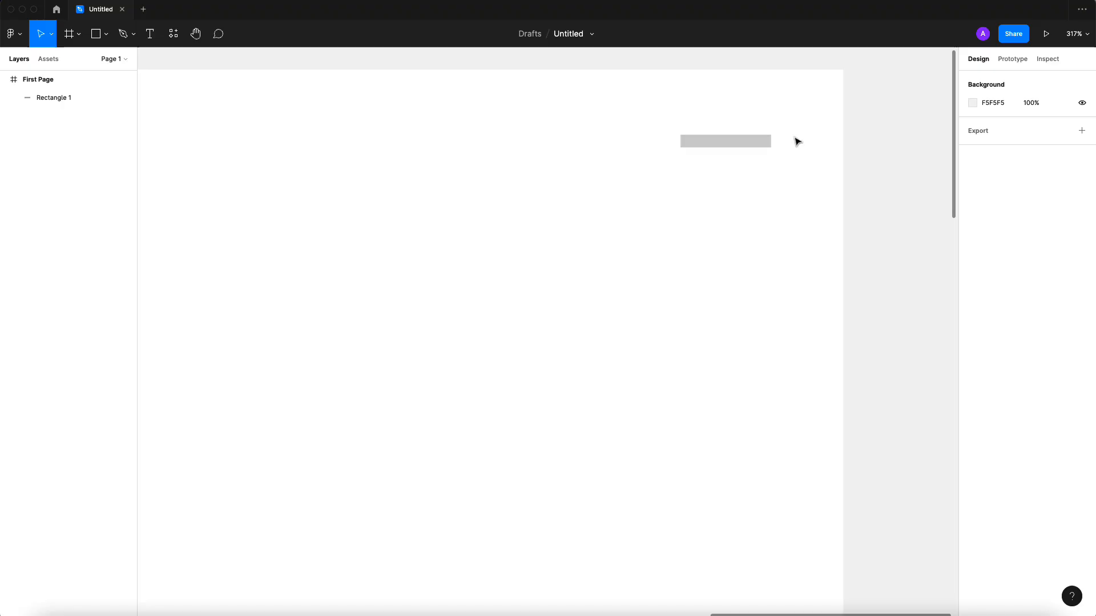
left_click(746, 144)
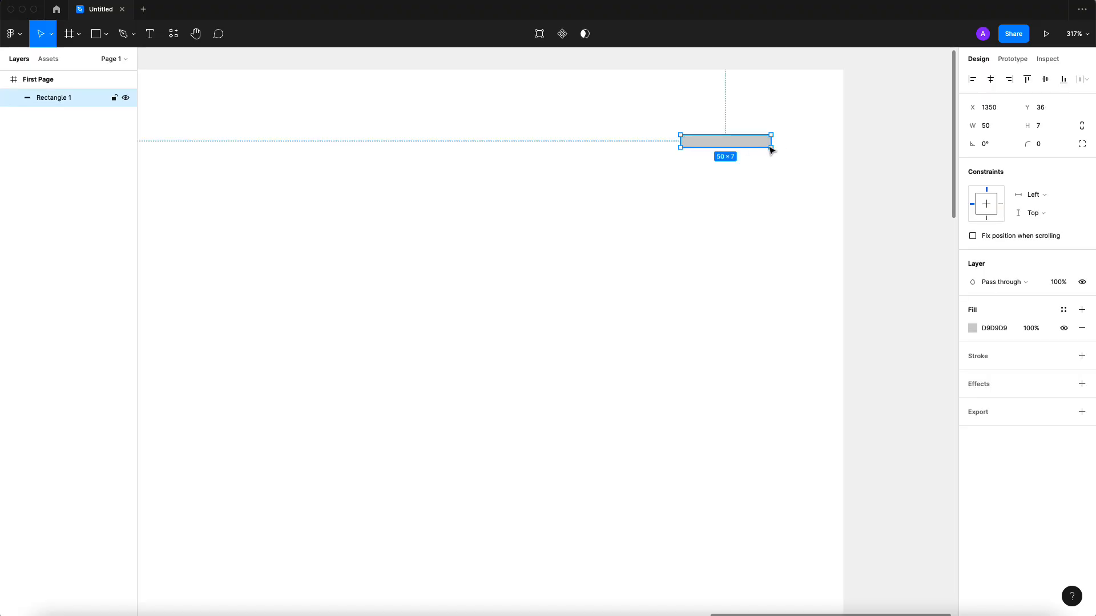
left_click_drag(772, 149, 810, 188)
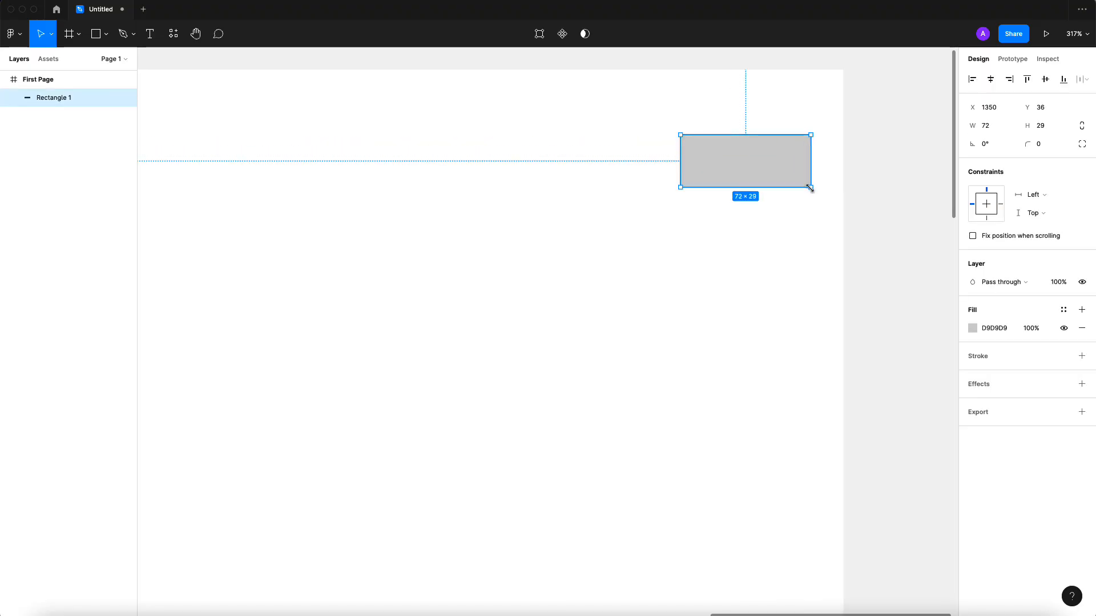
key("ctrl+z")
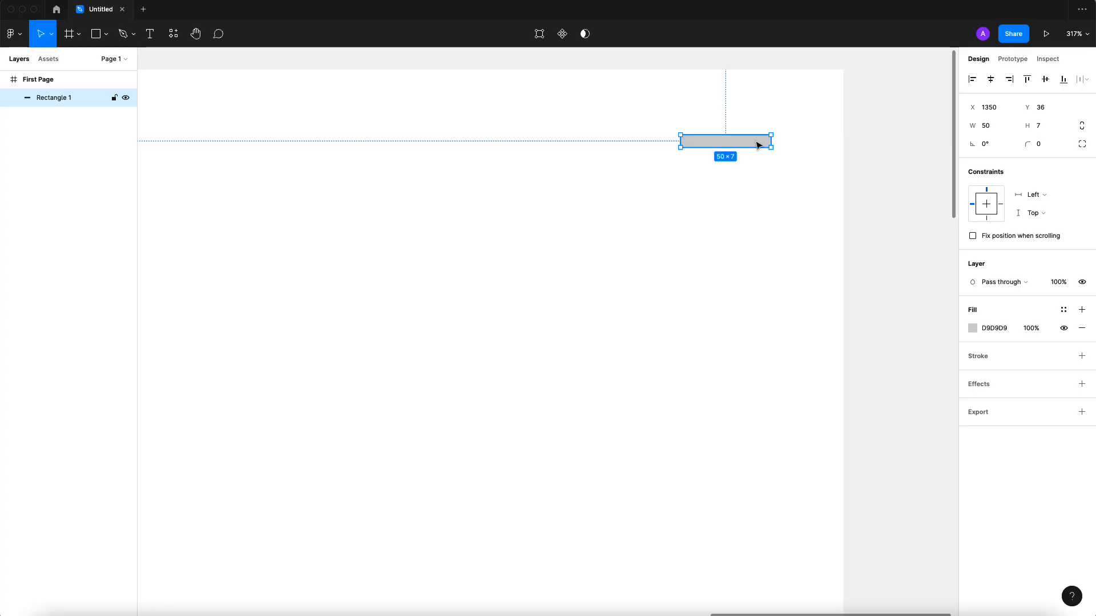
Step: Duplicate the thin rectangle twice, stacking the copies below it with equal gaps of 6 to form a hamburger icon
key("ctrl+d")
left_click_drag(727, 148, 727, 166)
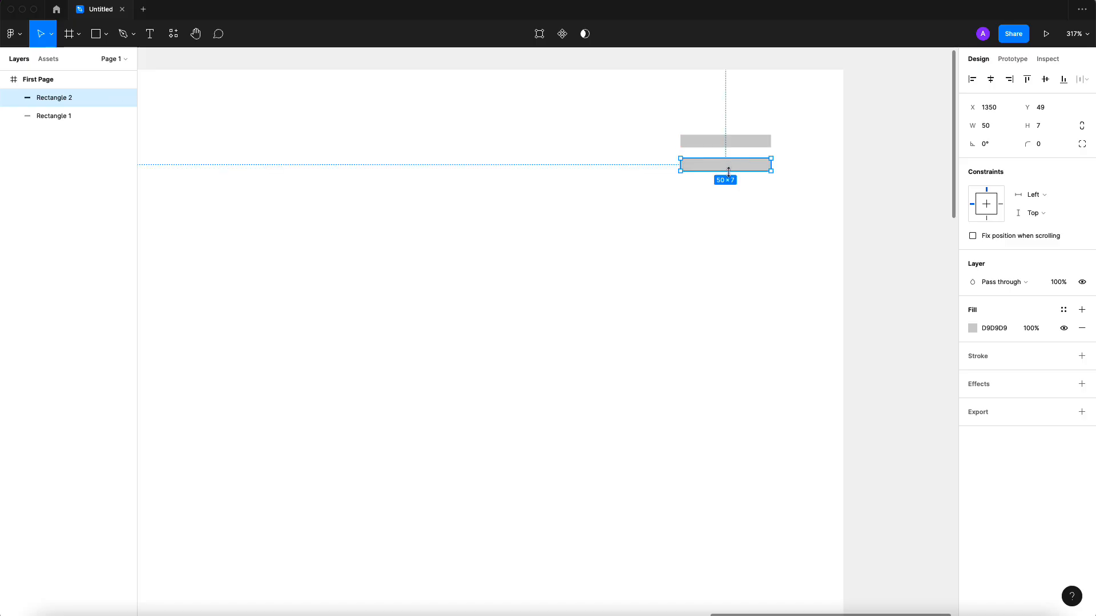
key("super+d")
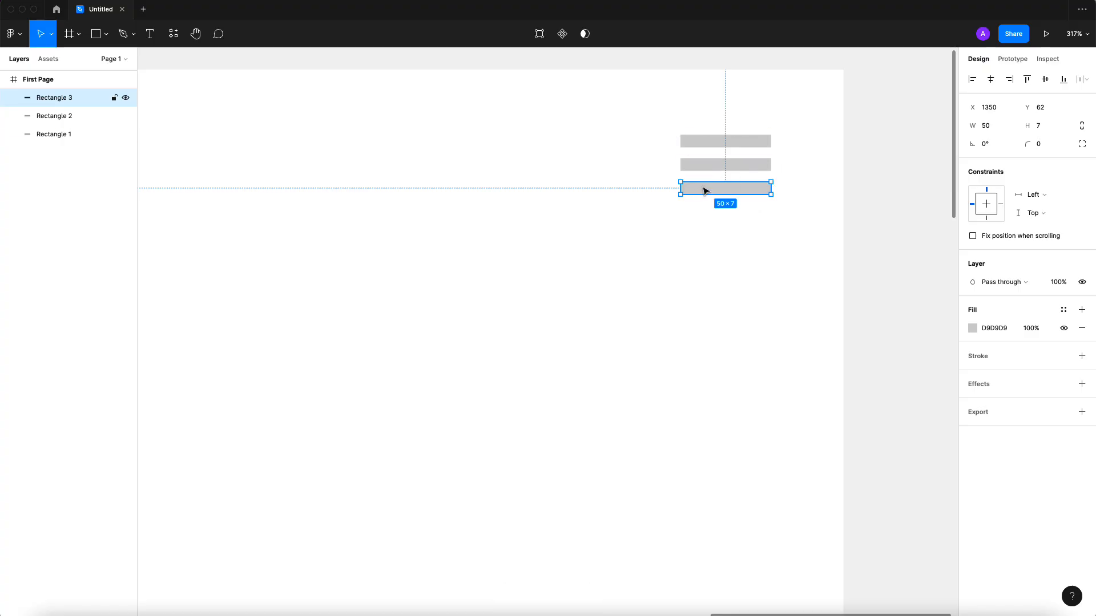
left_click(739, 238)
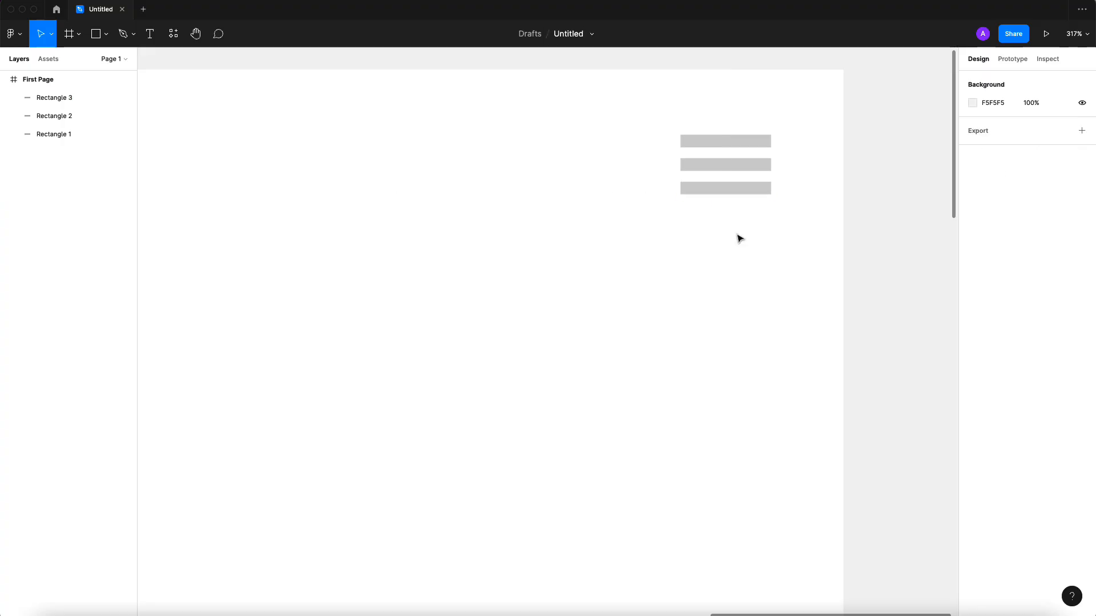
Step: Set the fill of all three hamburger icon bars to dark grey 757575
scroll(740, 238, "down", 5)
scroll(739, 238, "up", 2)
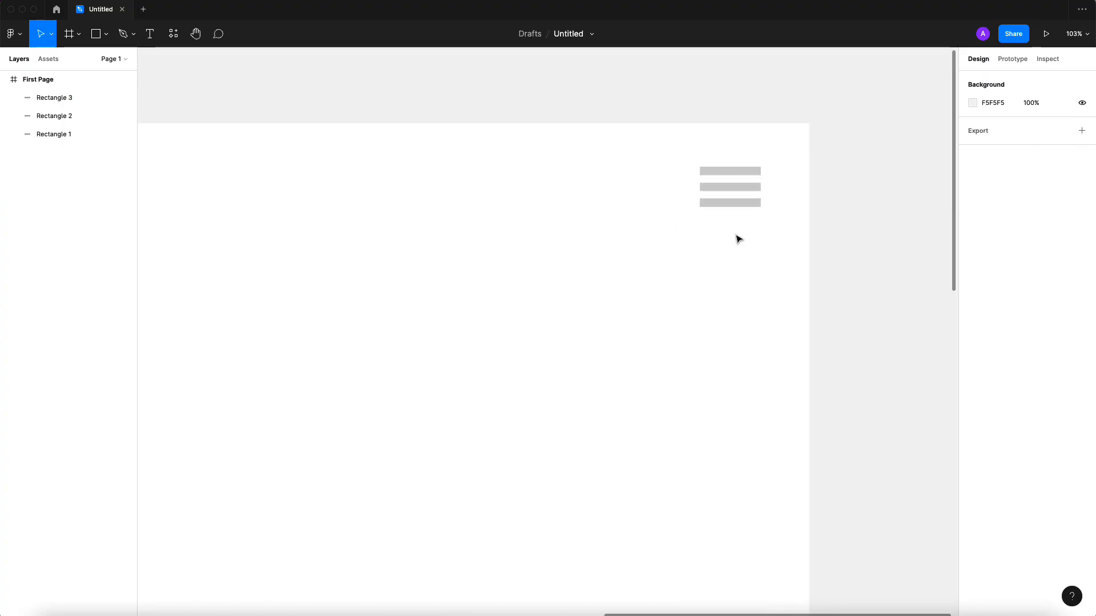
scroll(739, 239, "up", 2)
left_click_drag(765, 246, 700, 149)
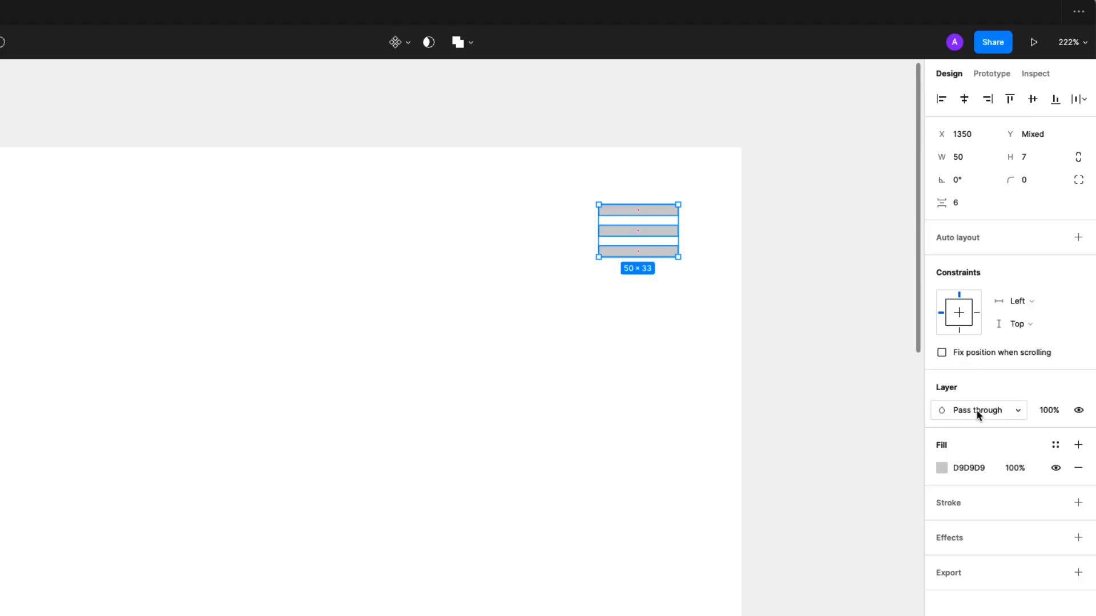
left_click(942, 469)
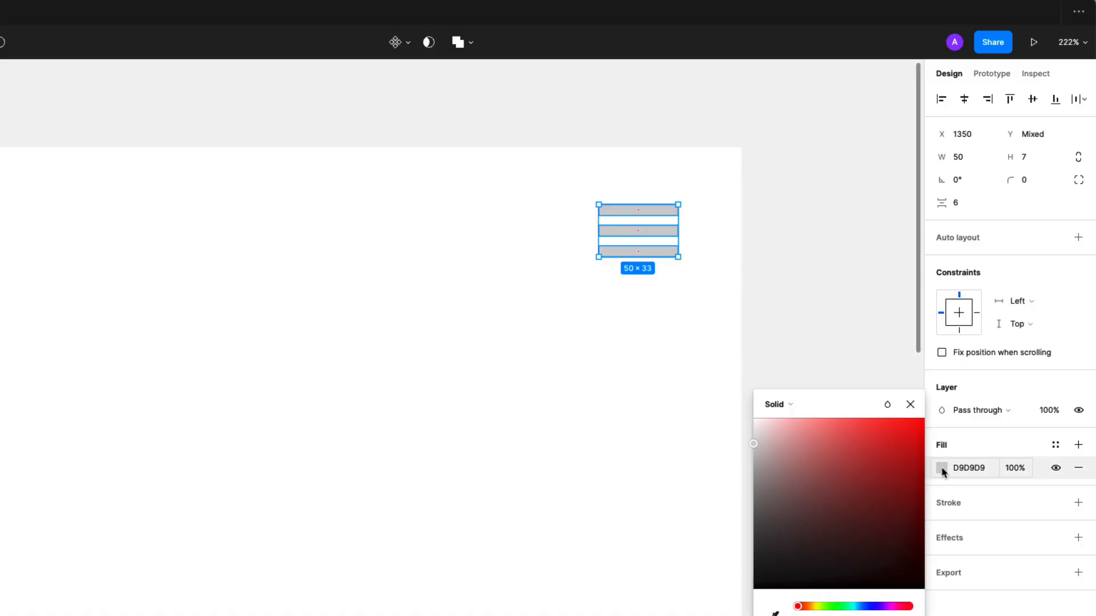
left_click_drag(761, 469, 755, 509)
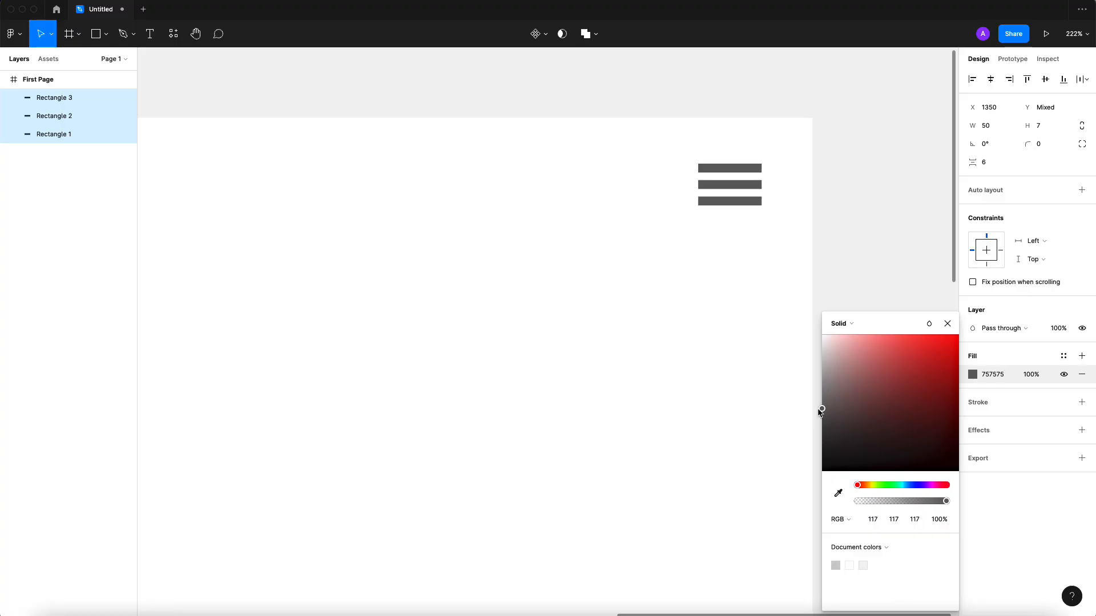
left_click_drag(819, 411, 819, 411)
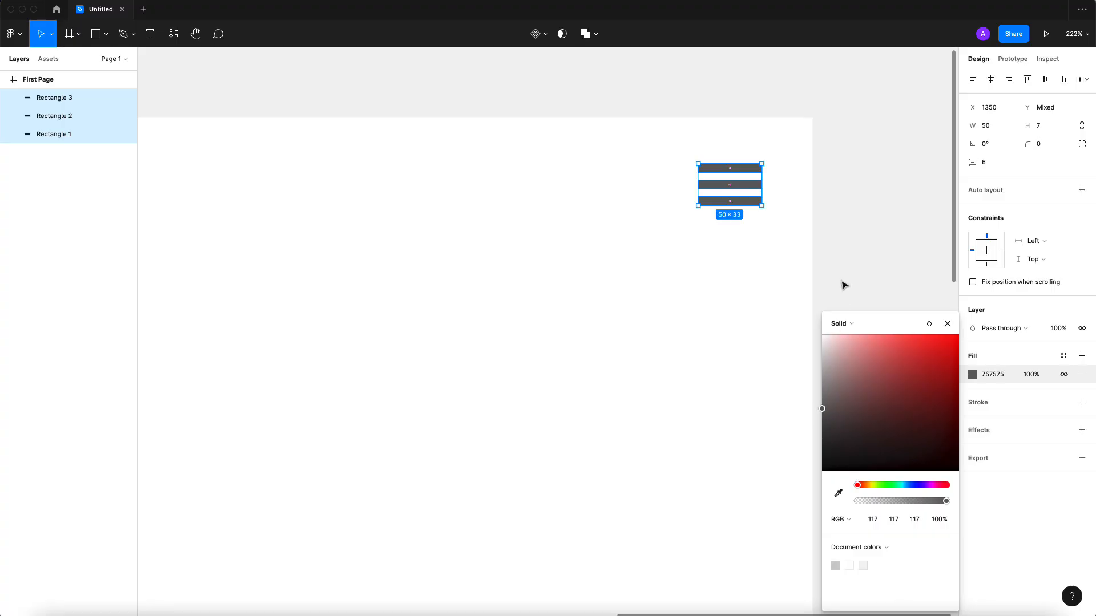
left_click(855, 249)
scroll(690, 335, "down", 10)
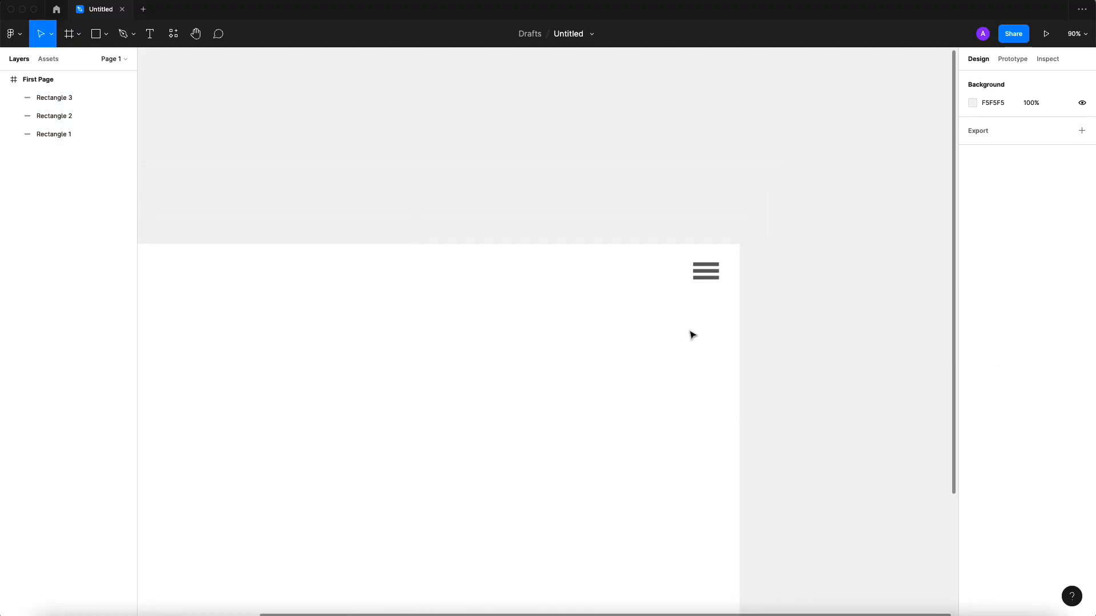
key("shift+1")
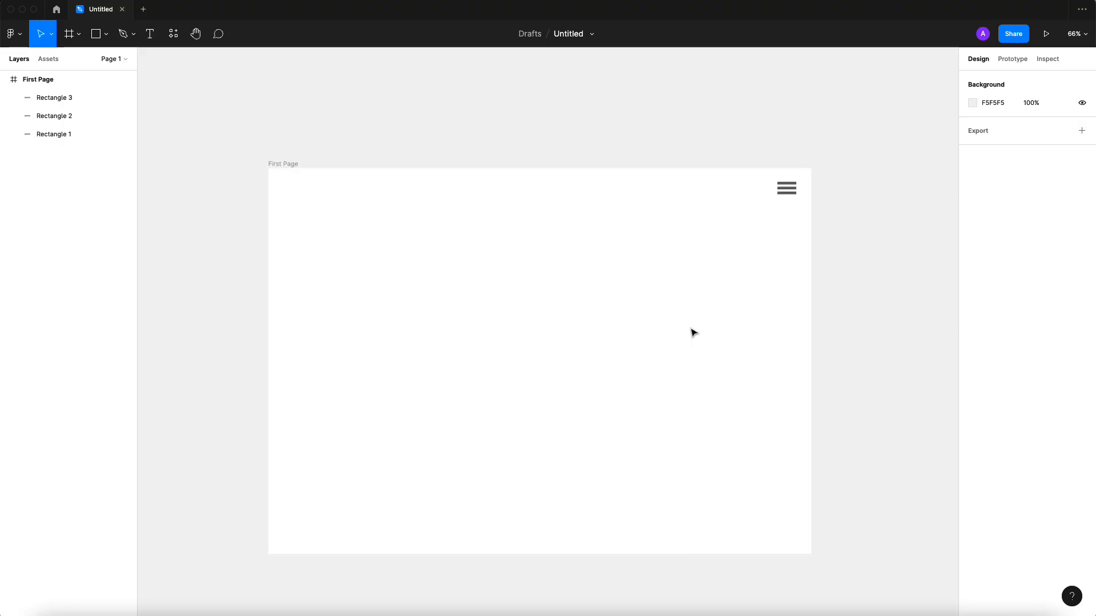
Step: Select the First Page frame and its three rectangles in turn from the layer list to examine the hierarchy
left_click(45, 82)
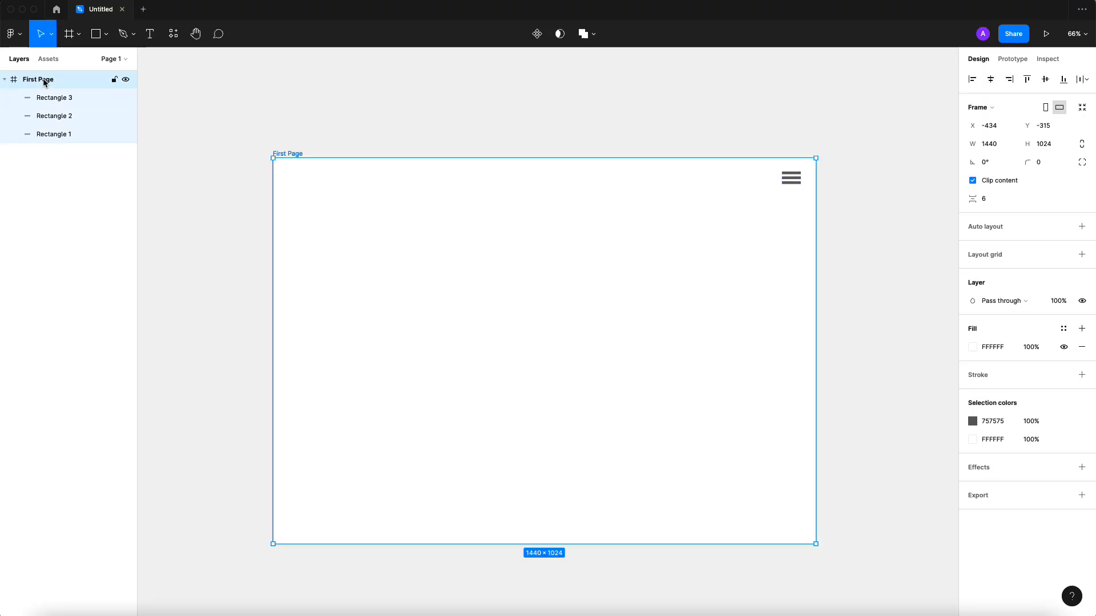
left_click(50, 100)
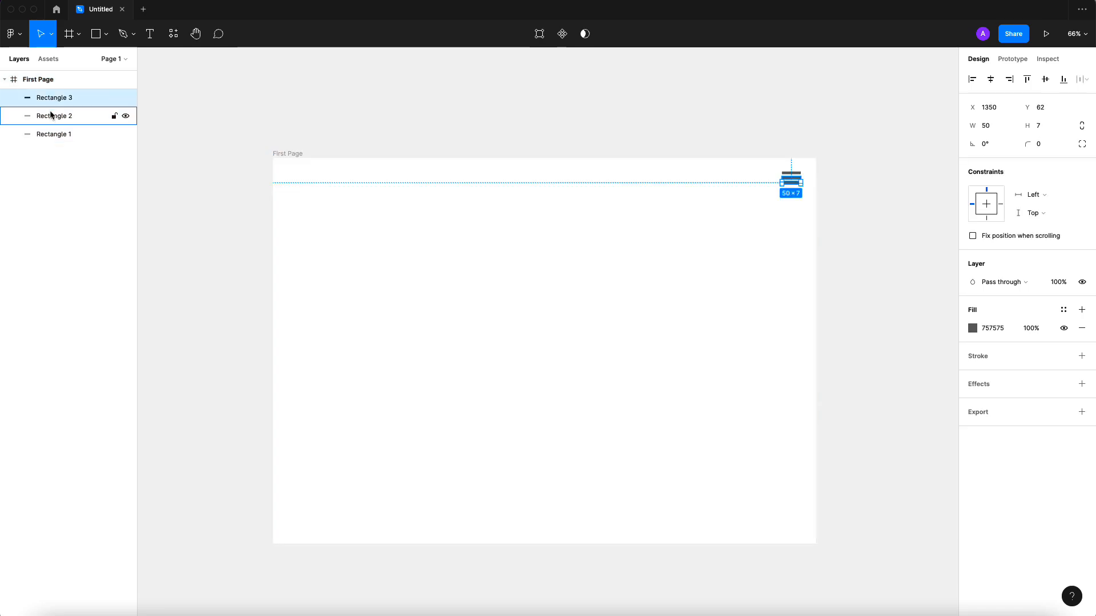
left_click(51, 116)
left_click(52, 97)
left_click(52, 115)
left_click(52, 135)
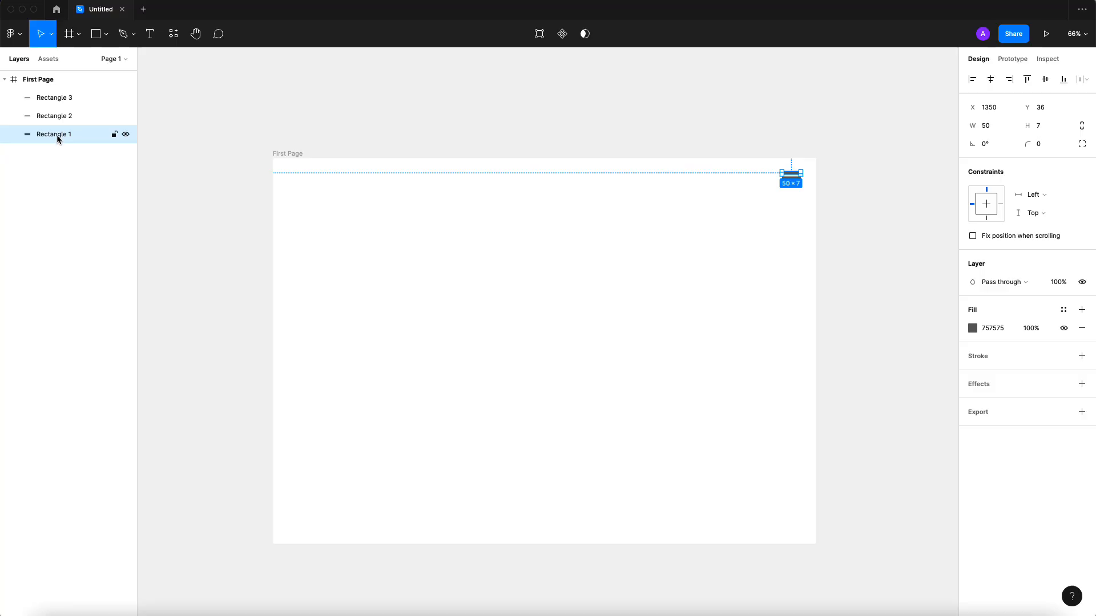
left_click(317, 221)
Step: Draw an open polygon of six points, about 291 × 259, in the middle of the First Page frame with the Pen tool
left_click(107, 37)
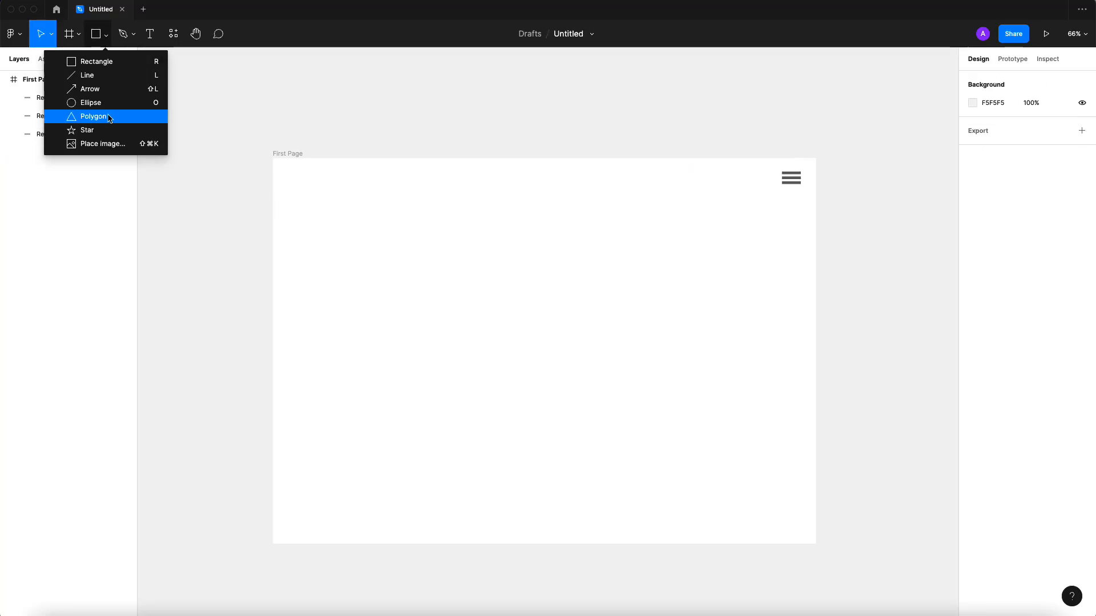
left_click(134, 36)
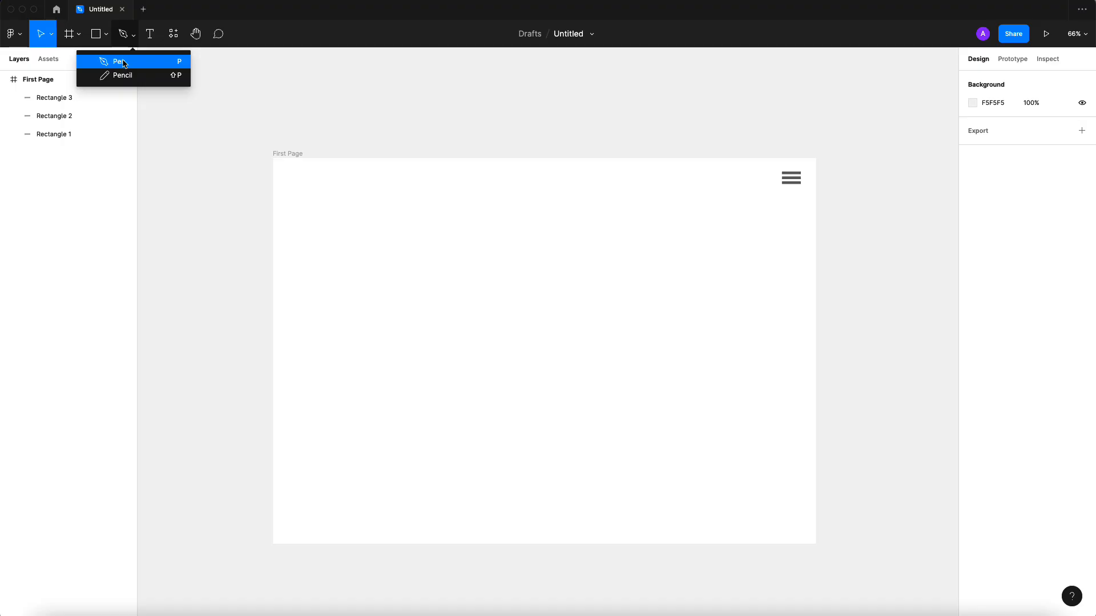
left_click(122, 62)
left_click(483, 271)
left_click(460, 318)
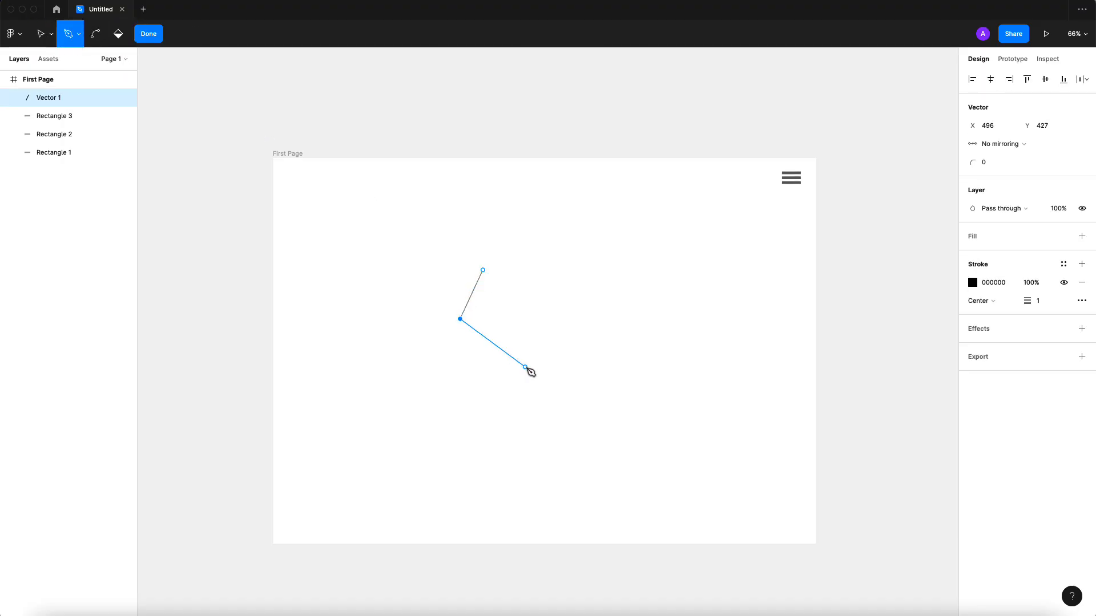
left_click(527, 366)
left_click(570, 319)
left_click(541, 286)
left_click(501, 278)
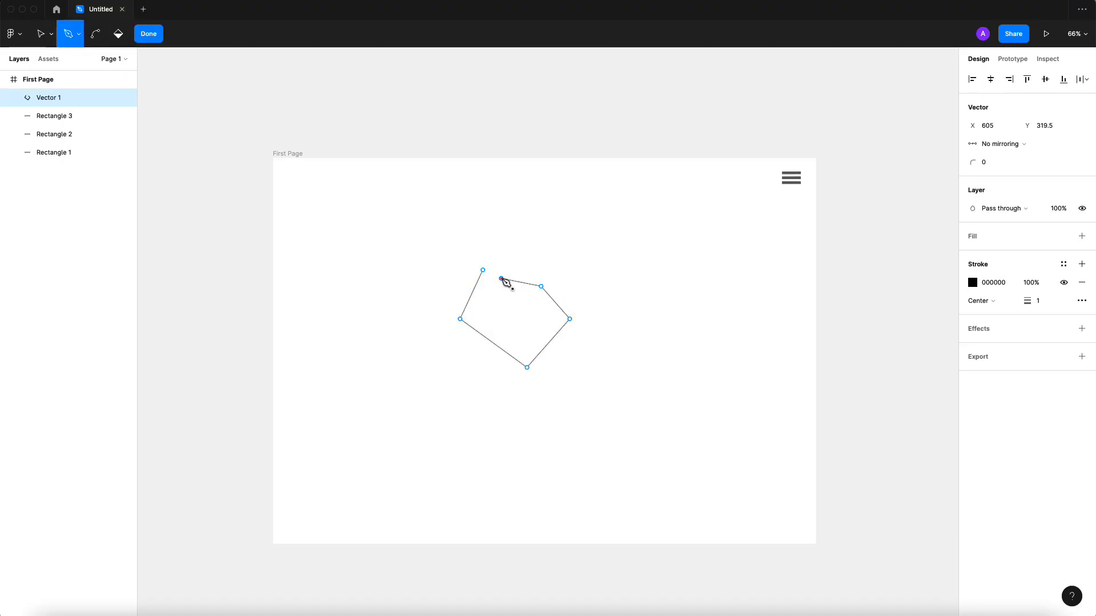
key("Escape")
key("Escape")
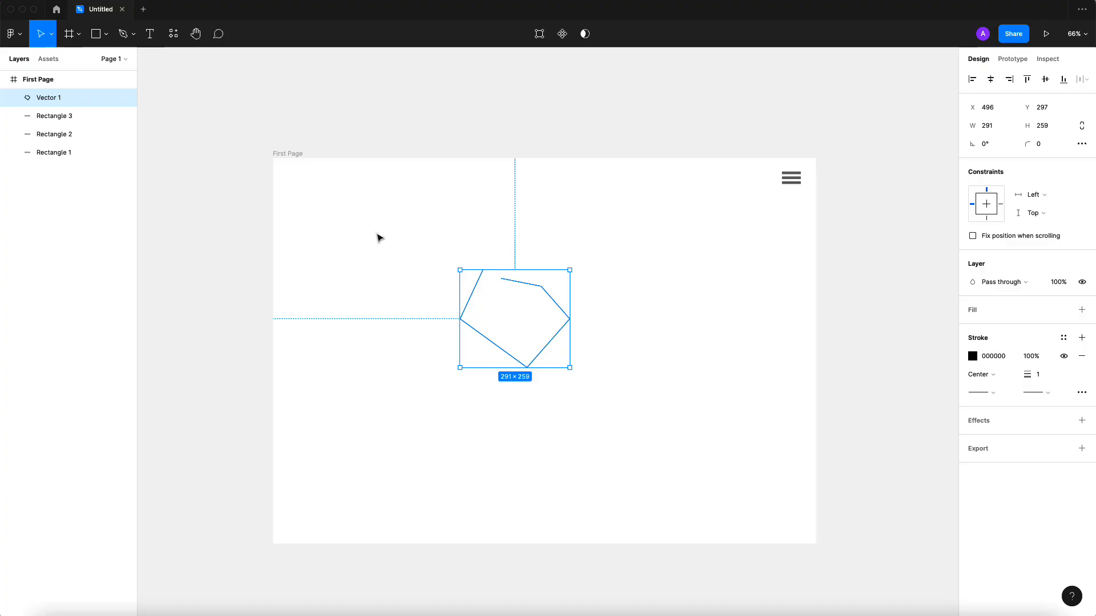
Step: Draw a freehand open curve beside the polygon with the Pencil tool, and delete both vectors from the frame
left_click(133, 34)
left_click(133, 74)
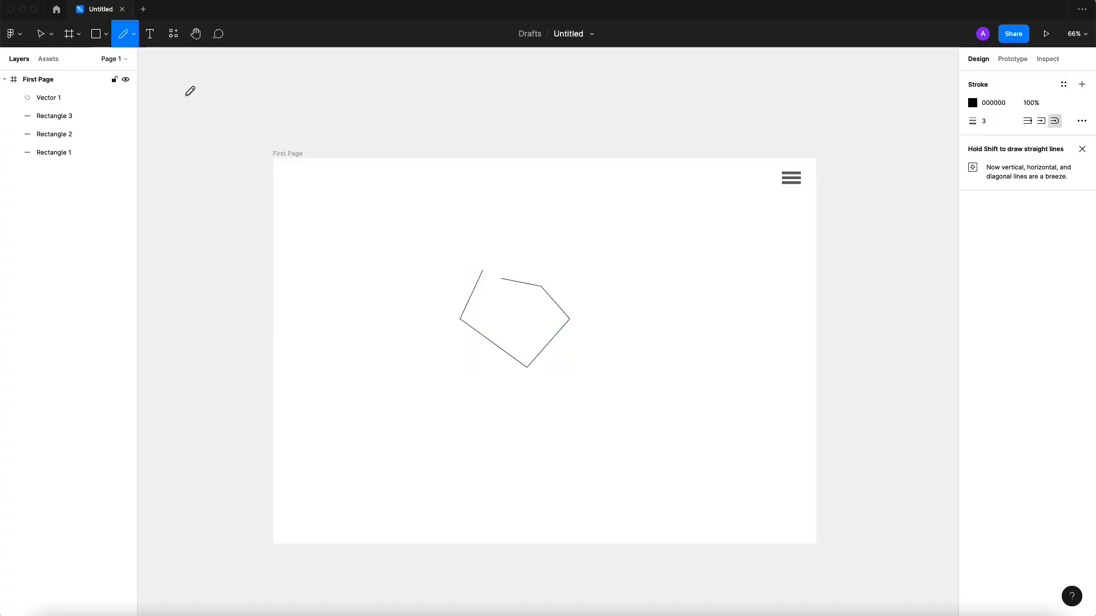
mouse_move(631, 274)
left_mouse_down()
mouse_move(688, 304)
mouse_move(704, 361)
mouse_move(624, 393)
mouse_move(585, 360)
left_mouse_up()
key("Escape")
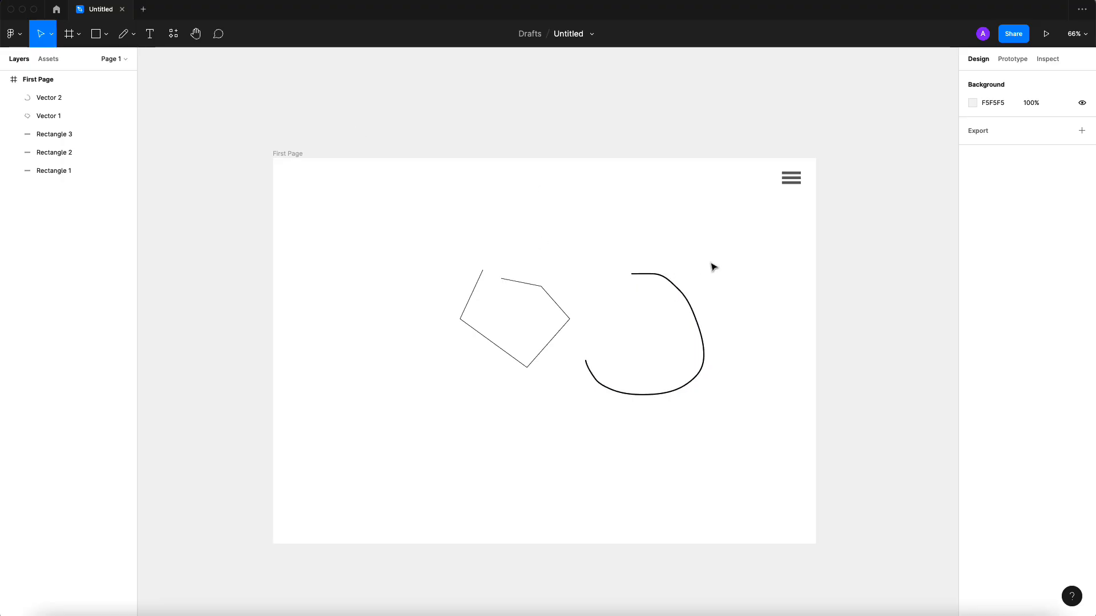
left_click_drag(731, 249, 435, 432)
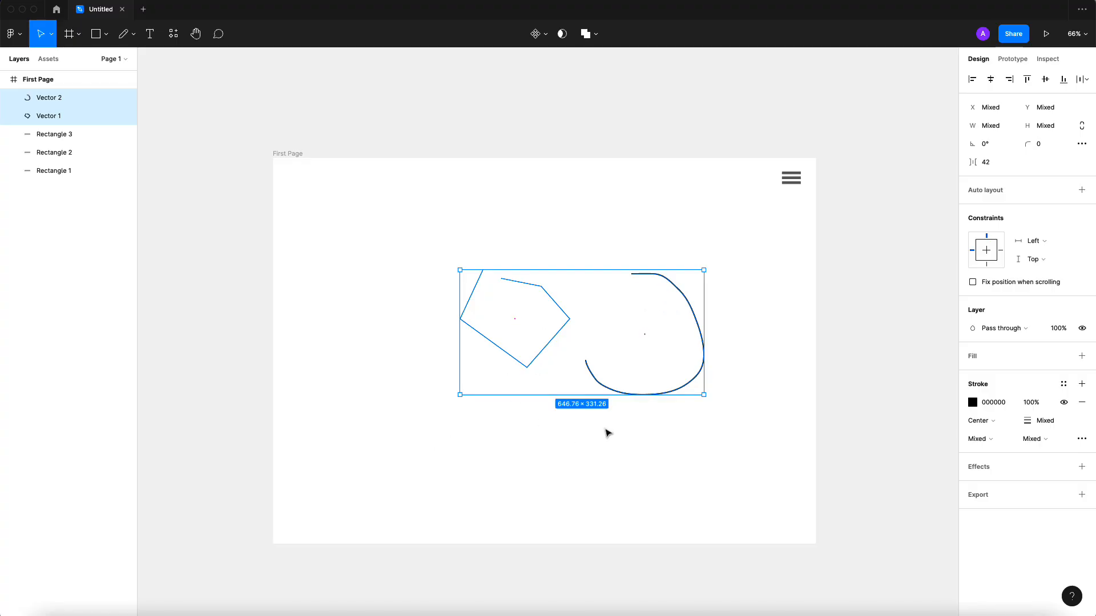
key("Delete")
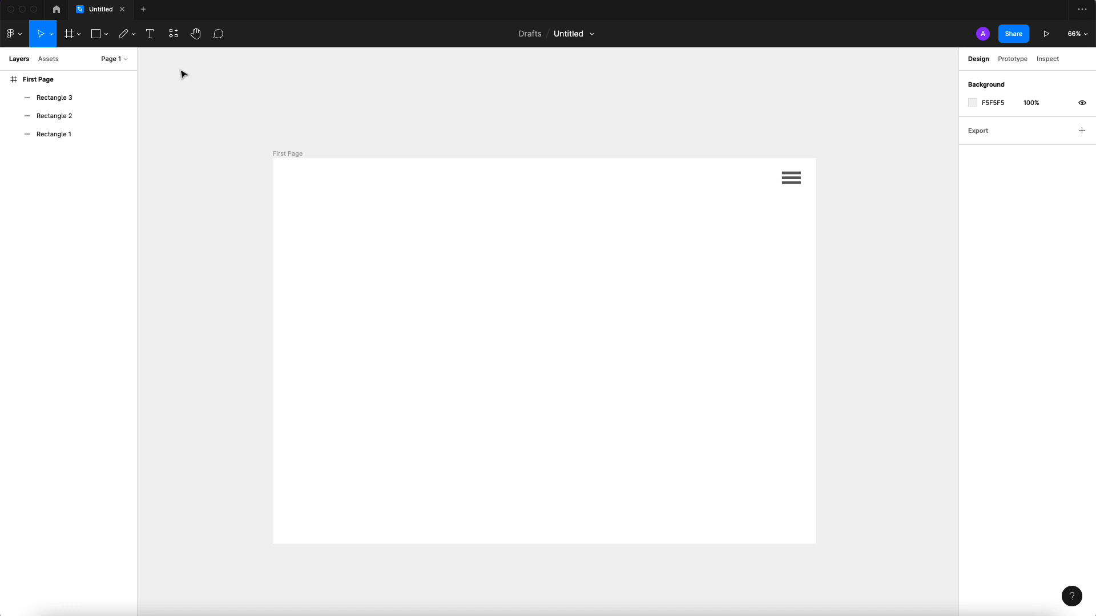
Step: Add a text box about 816 × 130 near the top of the First Page frame, reading "My Todo App"
left_click(151, 42)
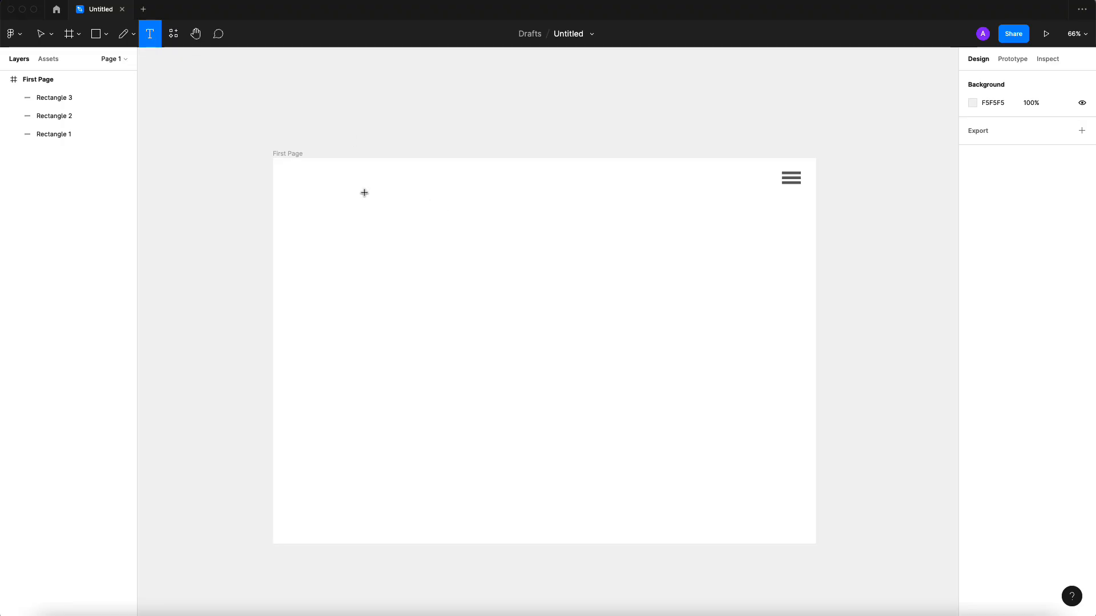
left_click_drag(364, 193, 672, 242)
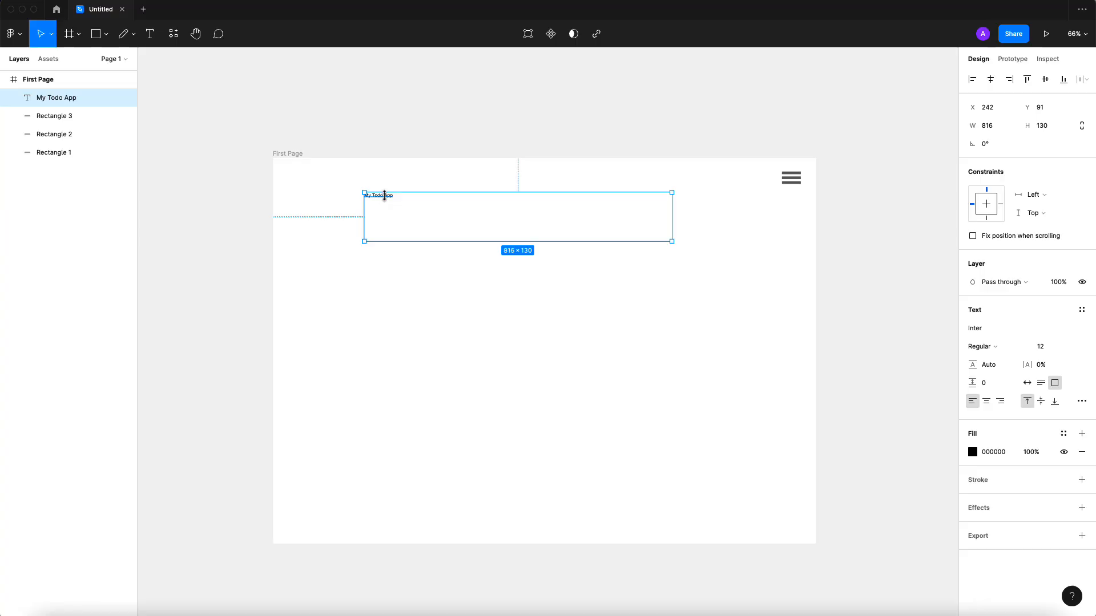
left_click(363, 196)
left_click(365, 195)
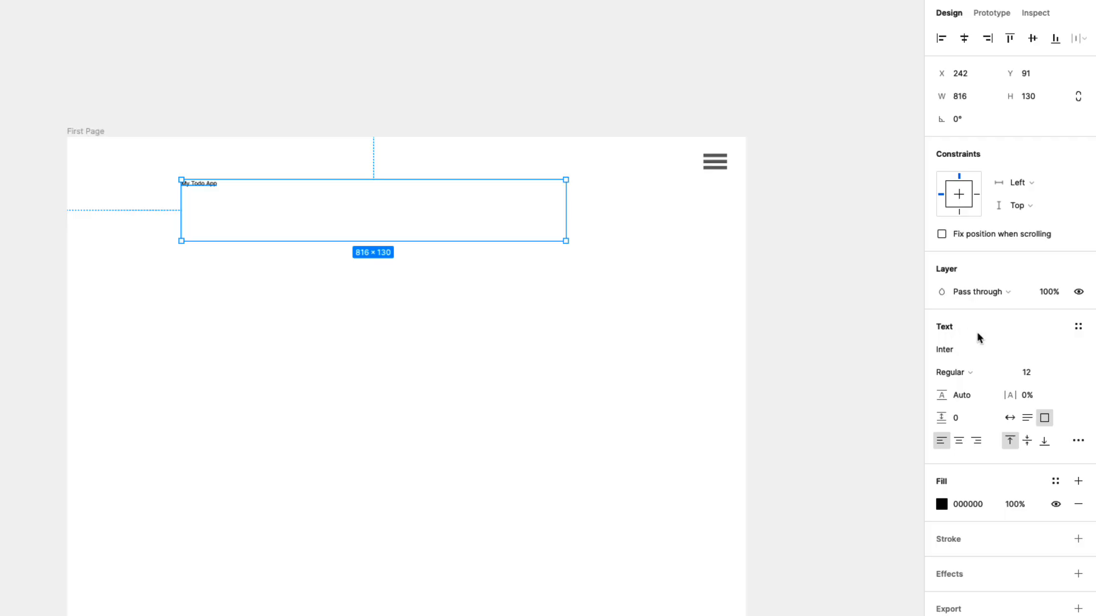
Step: Set the "My Todo App" title to font size 64 and Bold weight
left_click(1064, 374)
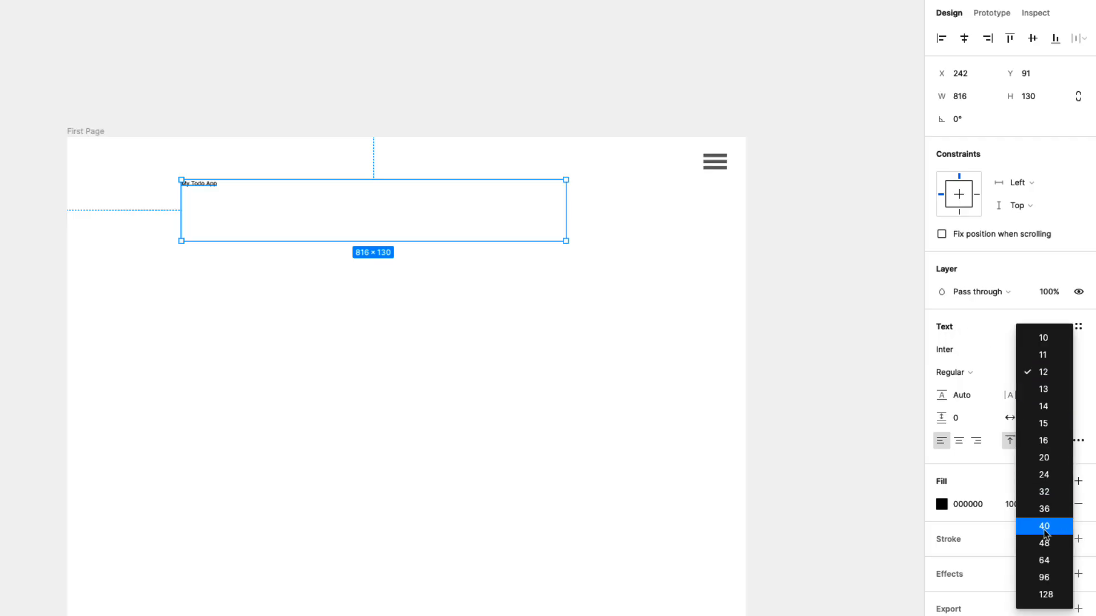
left_click(1046, 557)
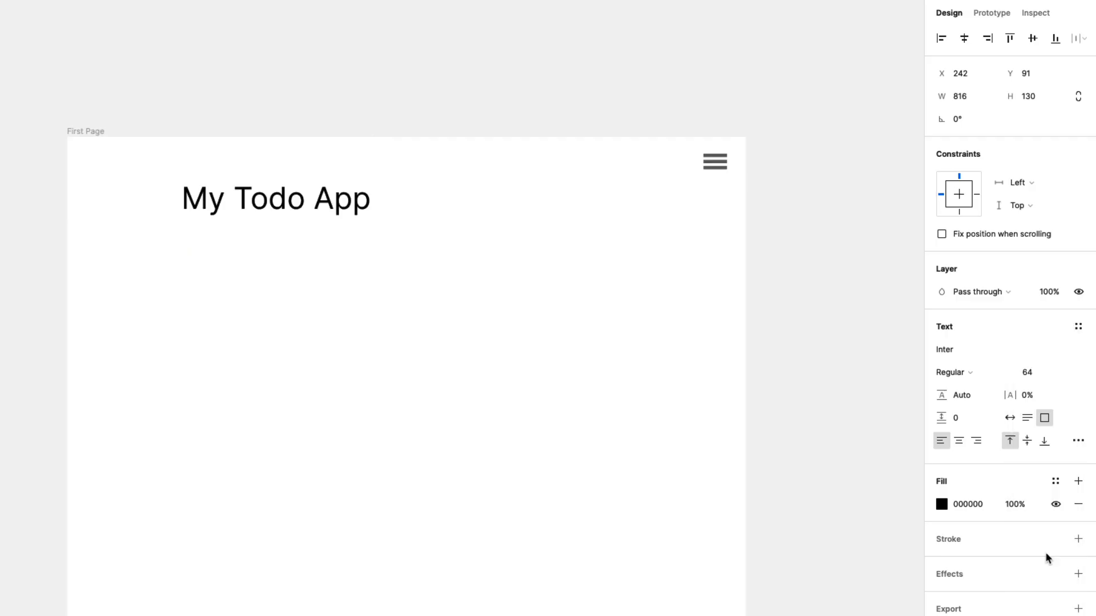
left_click(969, 374)
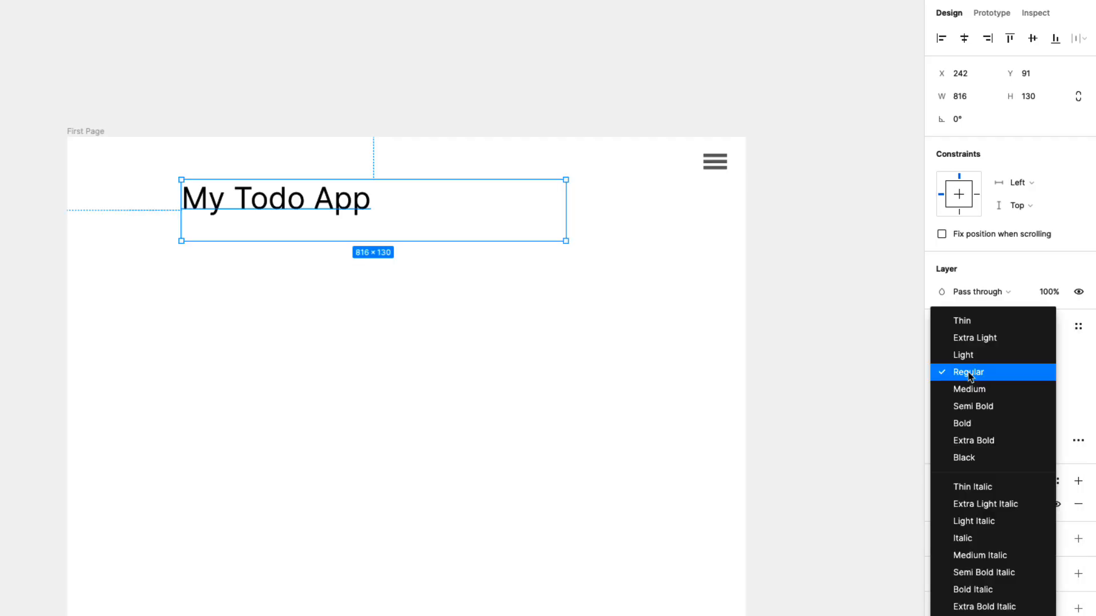
left_click(973, 422)
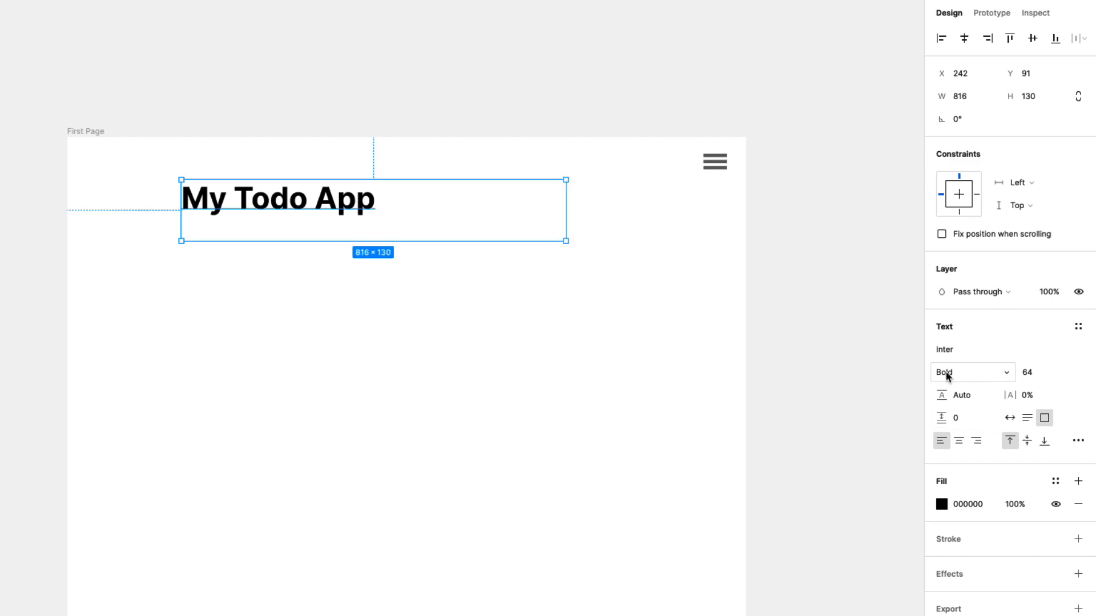
Step: Shrink the "My Todo App" text box to about 742 × 79
left_click_drag(567, 242, 503, 219)
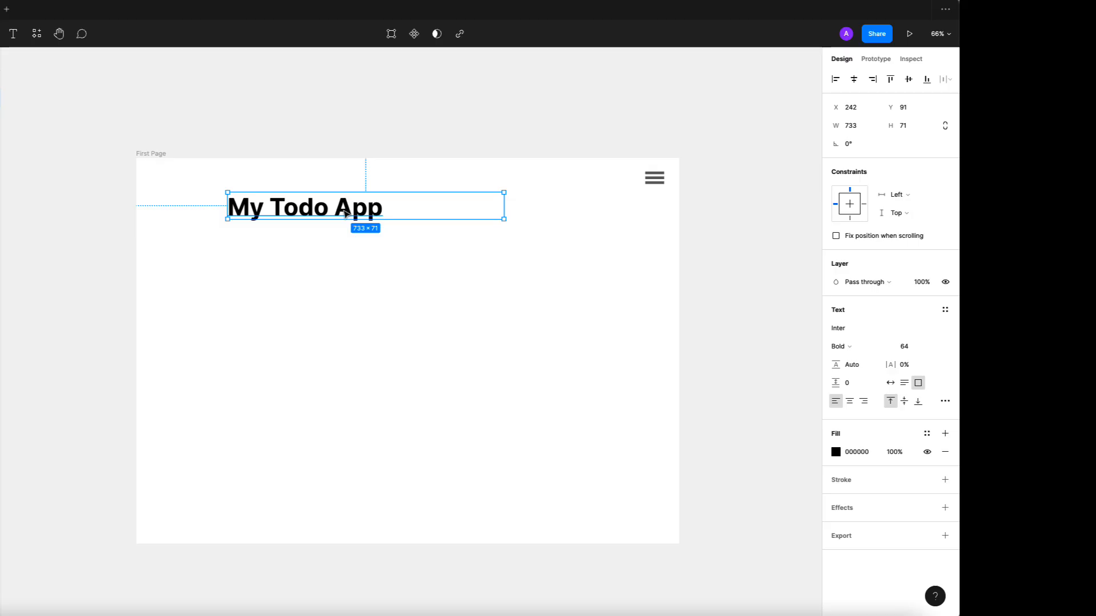
left_click_drag(501, 216, 507, 222)
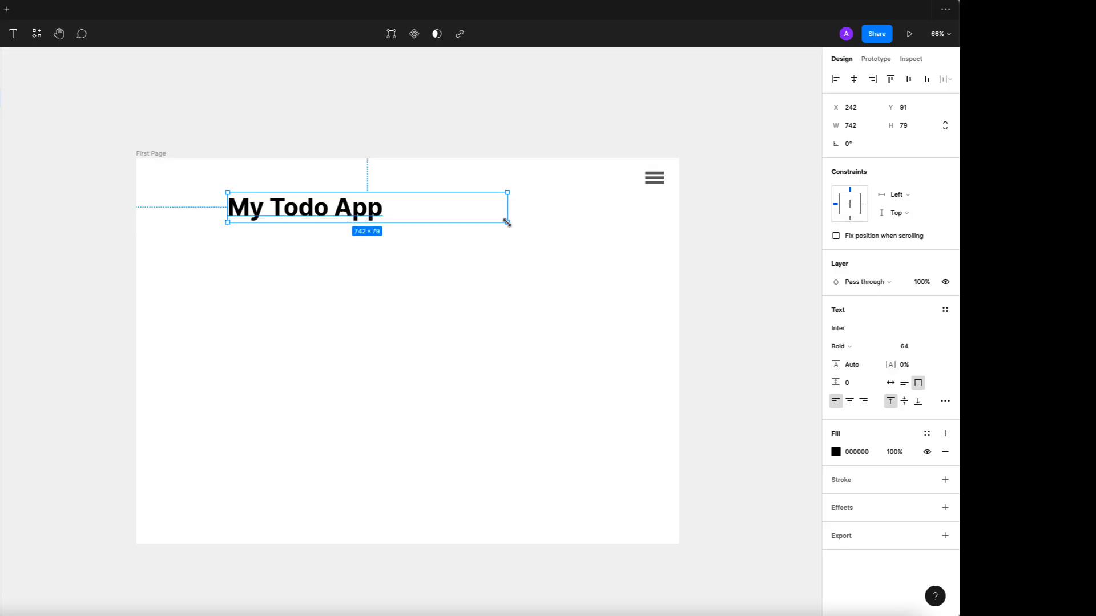
left_click(485, 268)
Step: Enlarge the "My Todo App" title with the Scale tool to about 855 × 91, and widen its text box
left_click(390, 205)
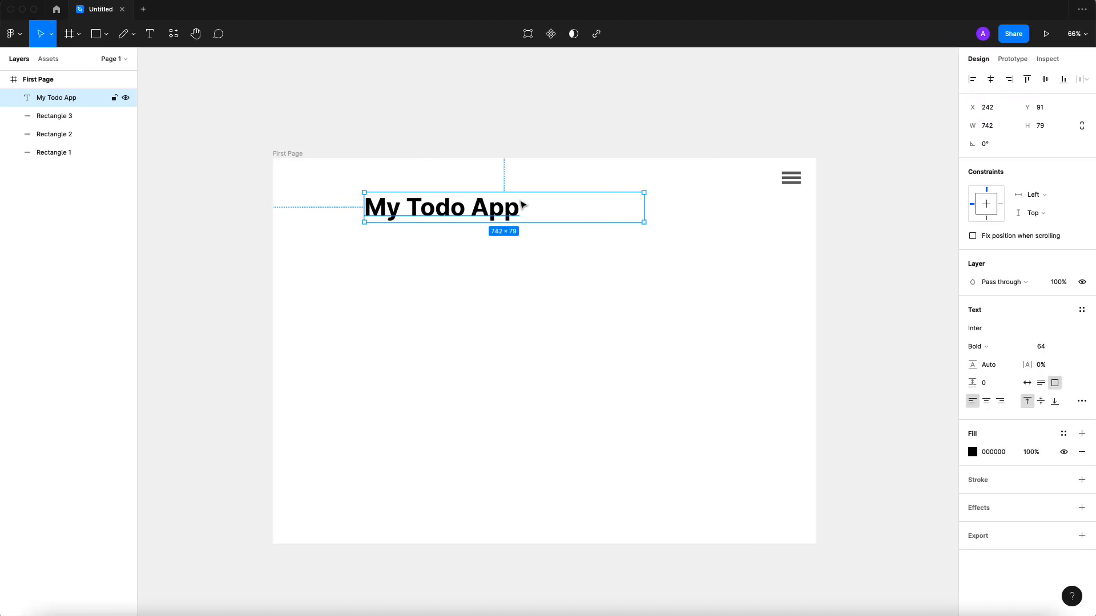
left_click(51, 39)
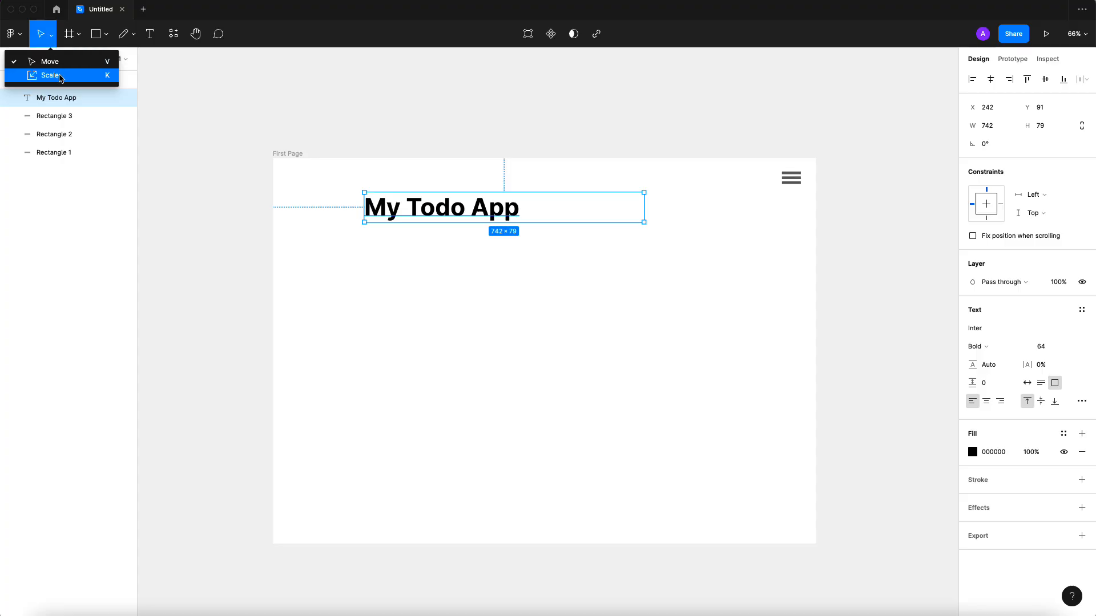
left_click(60, 78)
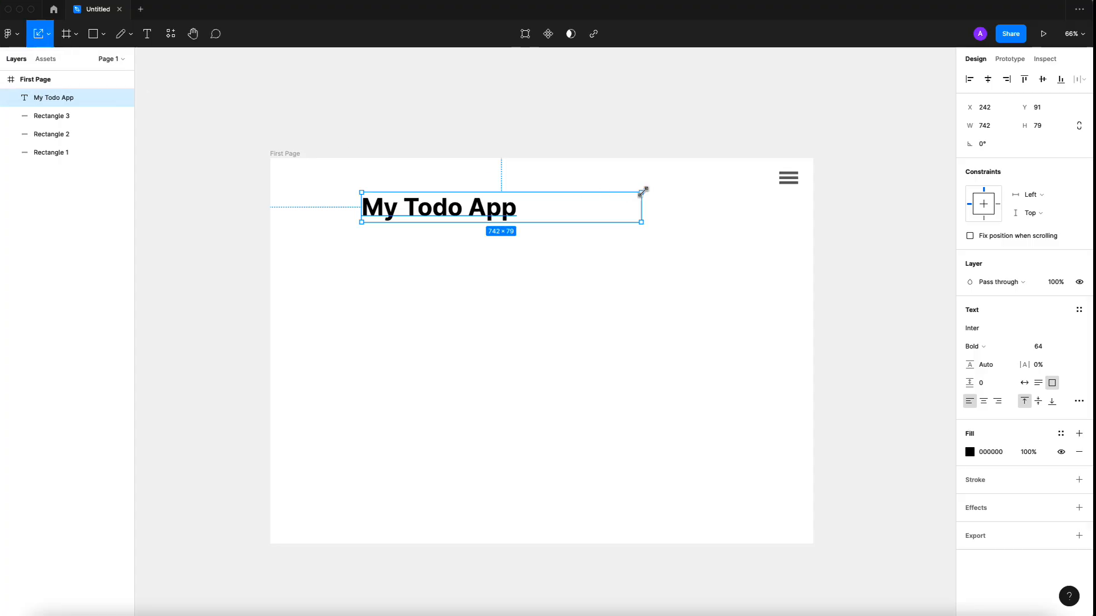
left_click_drag(553, 191, 473, 187)
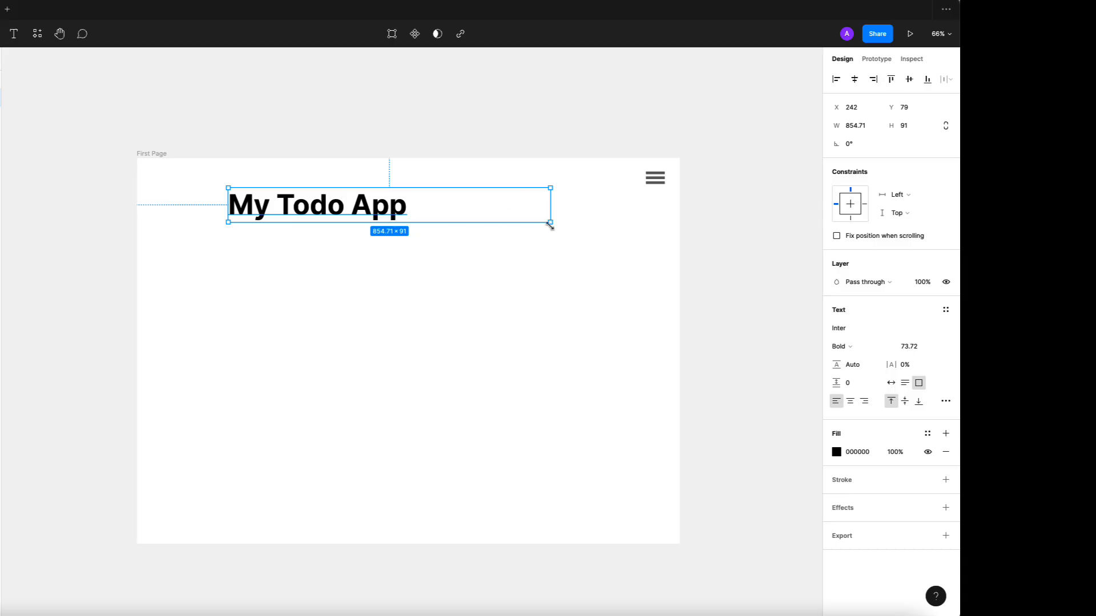
left_click_drag(550, 223, 583, 223)
left_click(481, 294)
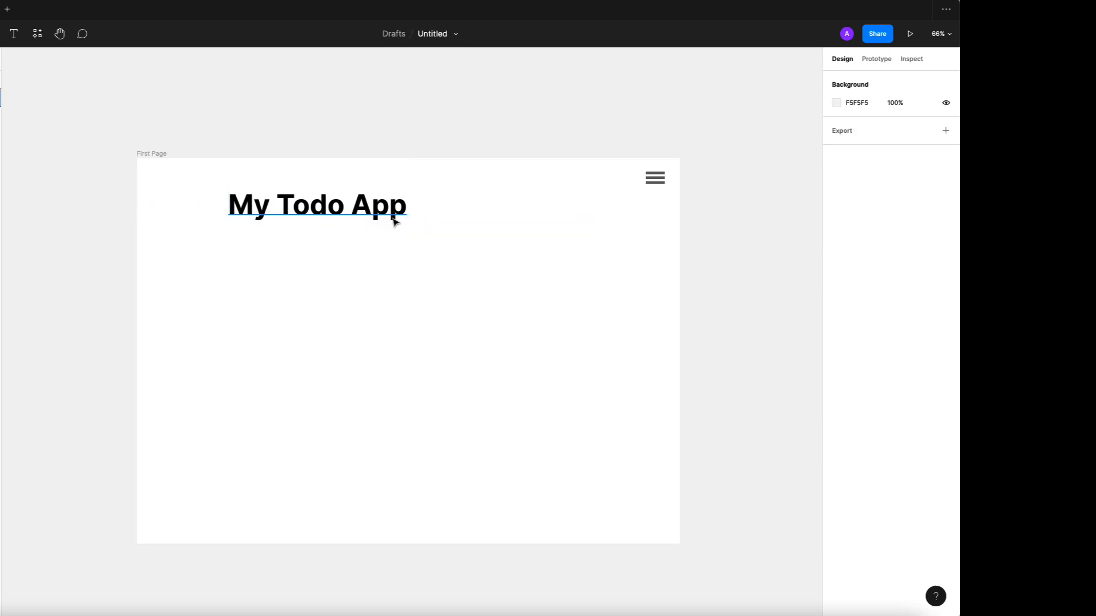
Step: Add a text box about 548 × 87 below the title reading "This is my todo app.", checking the wording against the localhost todo app
left_click(14, 34)
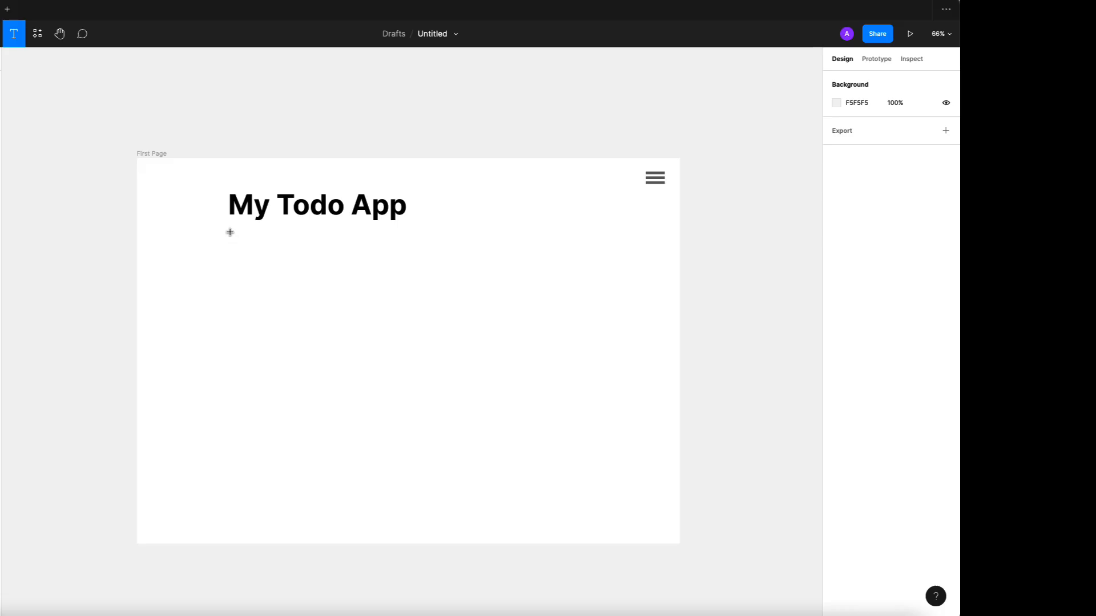
left_click_drag(230, 233, 436, 264)
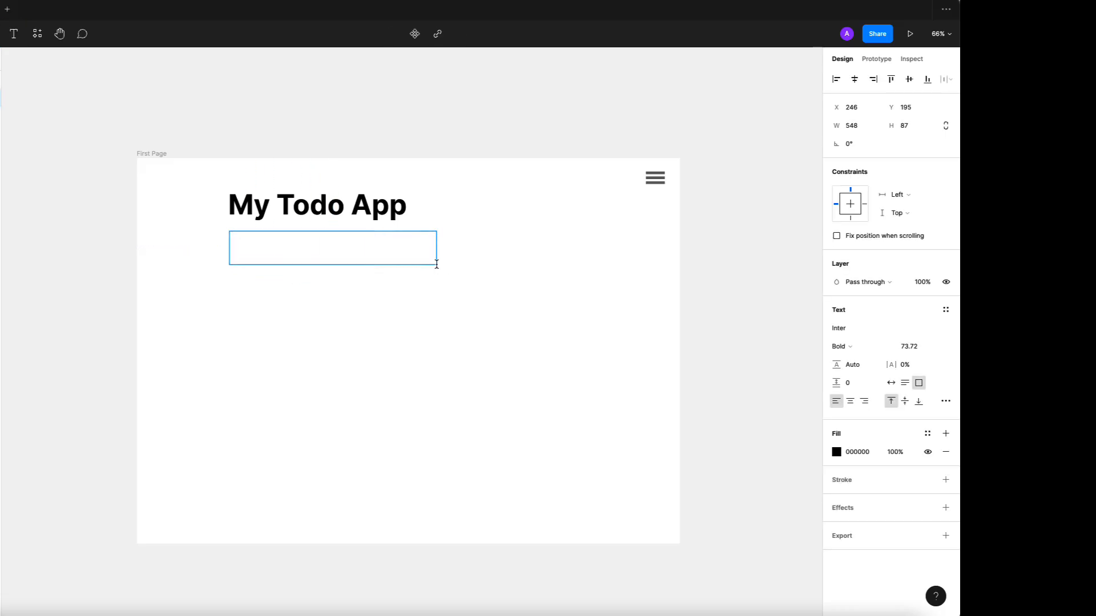
key("super+Tab")
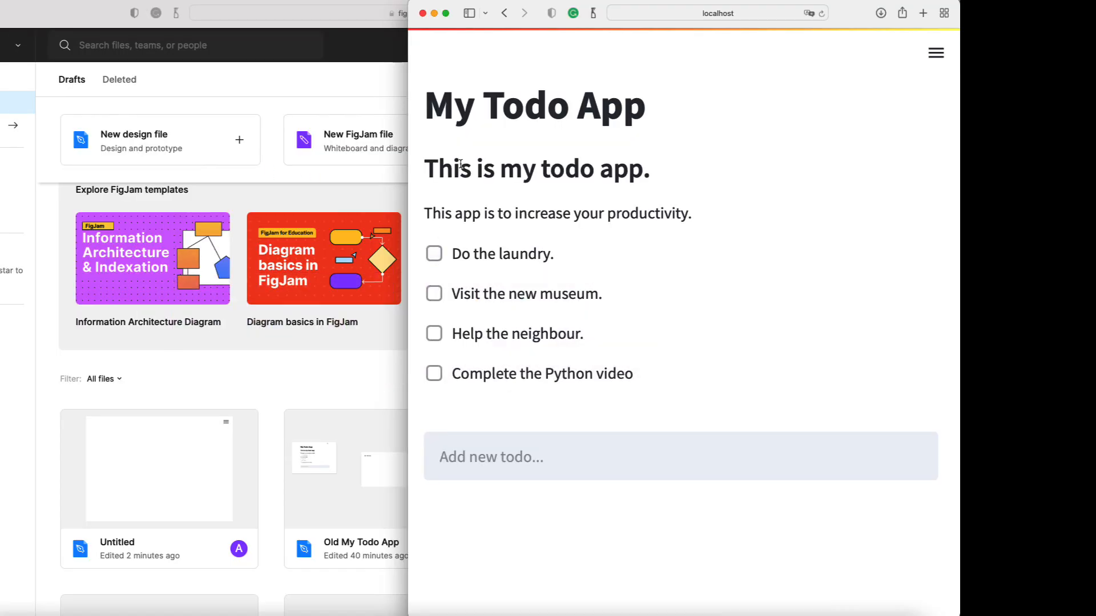
key("super+Tab")
type("This is my ")
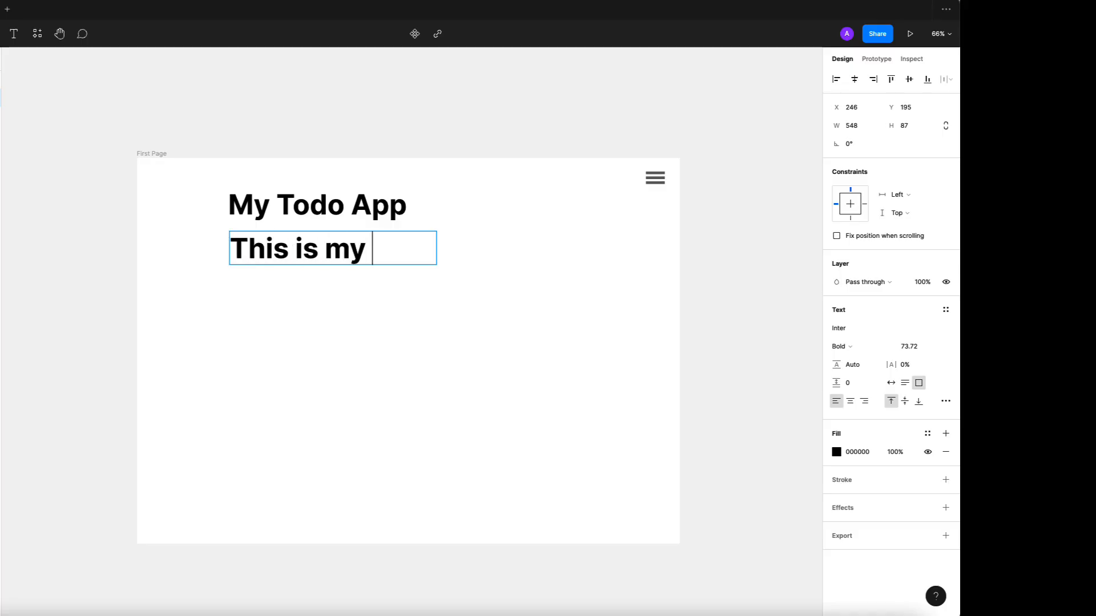
type("todo app")
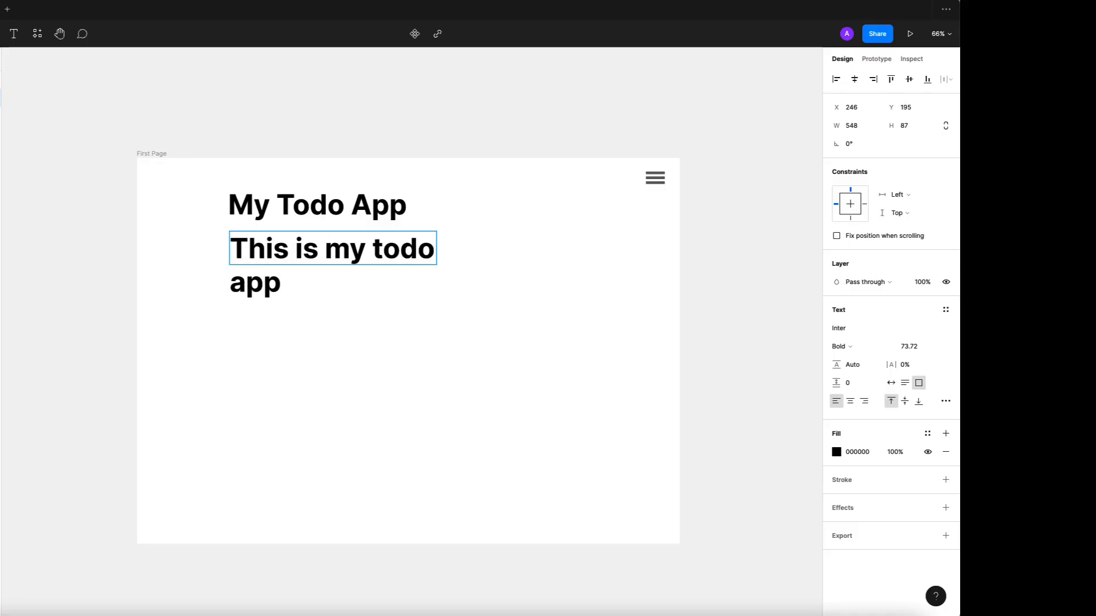
key("super+Tab")
key("super+Tab")
type(".")
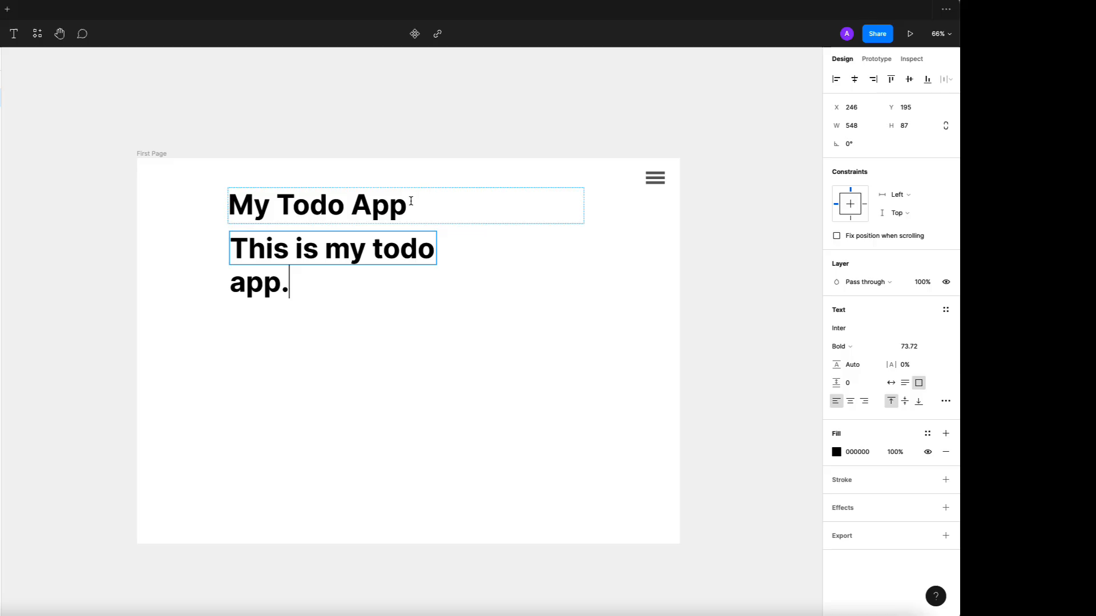
key("Escape")
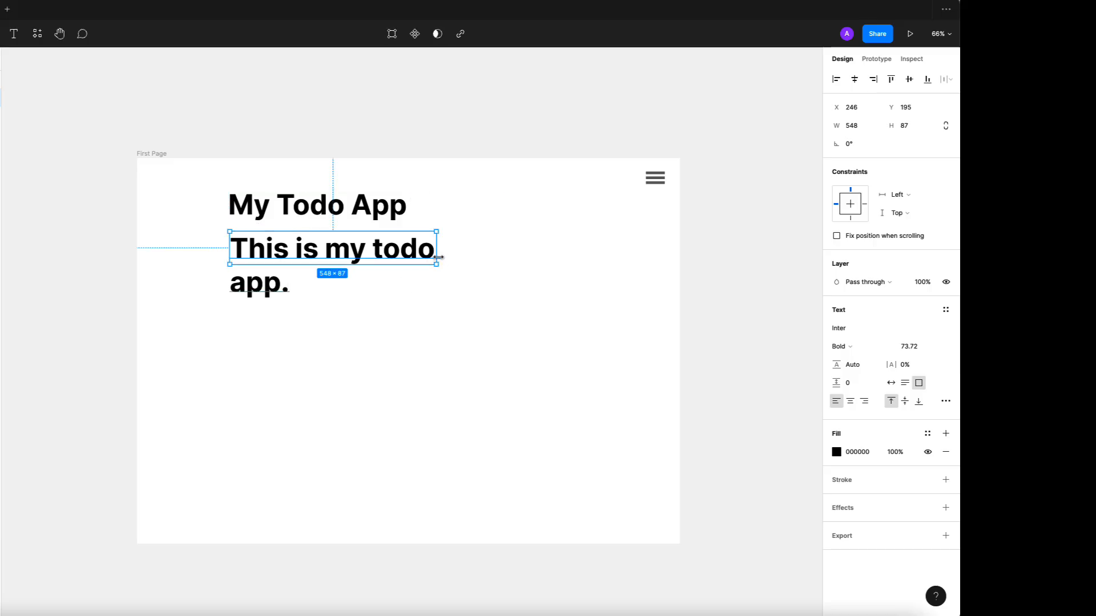
Step: Widen the "This is my todo app." text box to about 886 × 87 so the sentence fits on one line
left_click(396, 342)
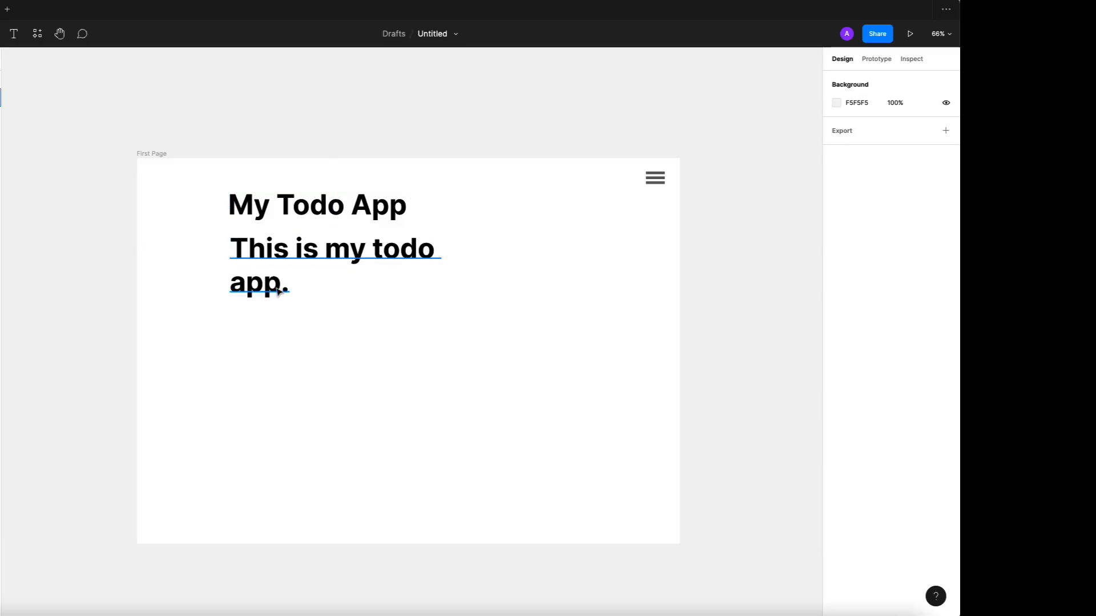
left_click(442, 252)
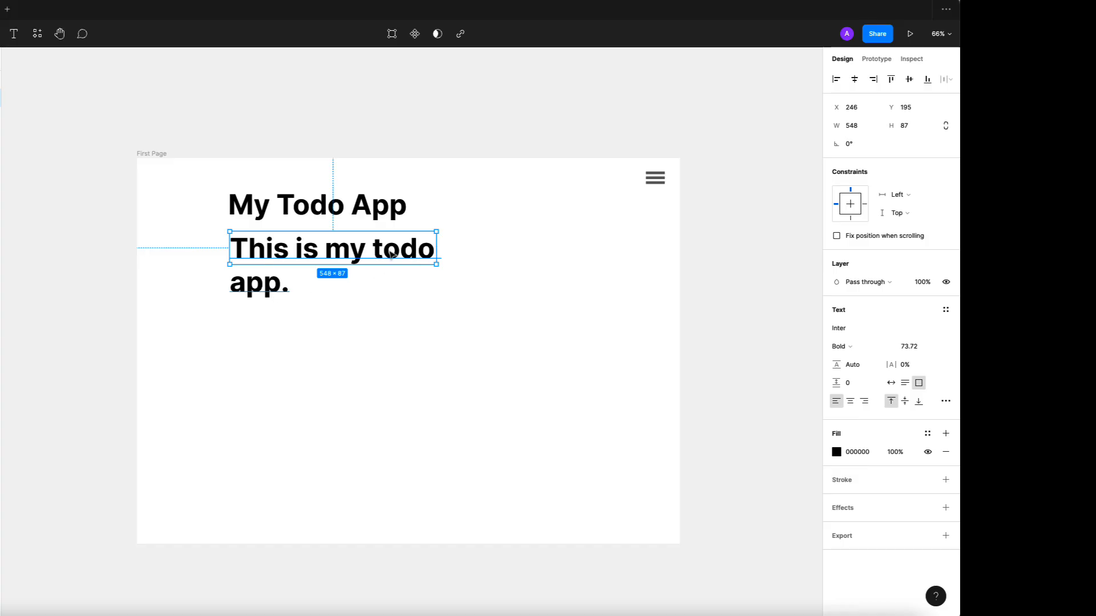
left_click_drag(436, 243, 564, 246)
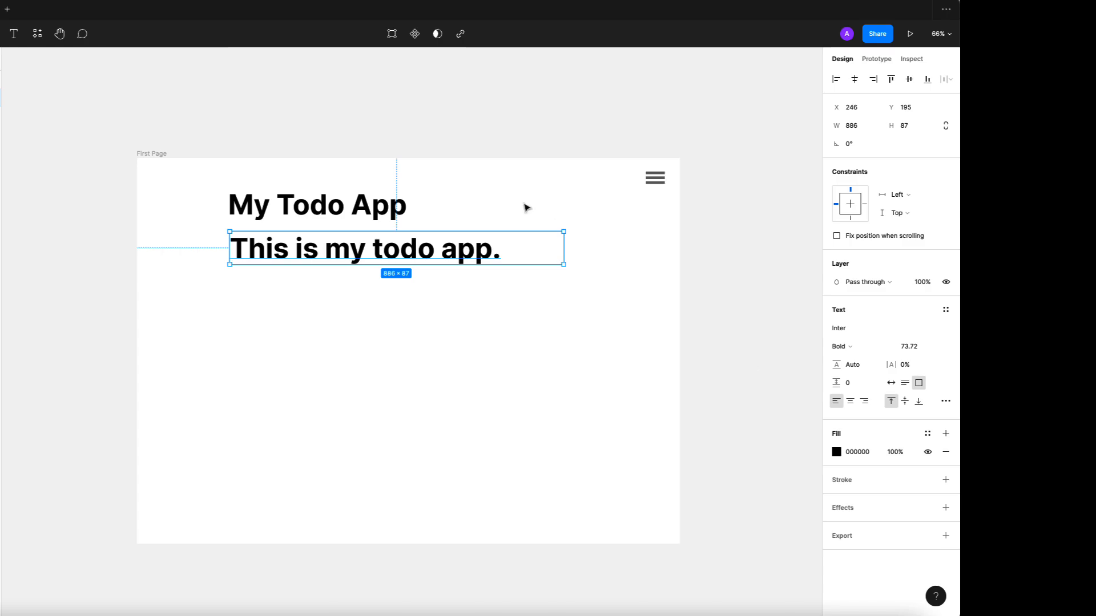
Step: Change the fill of the "This is my todo app." text to a dark grey
left_click(837, 453)
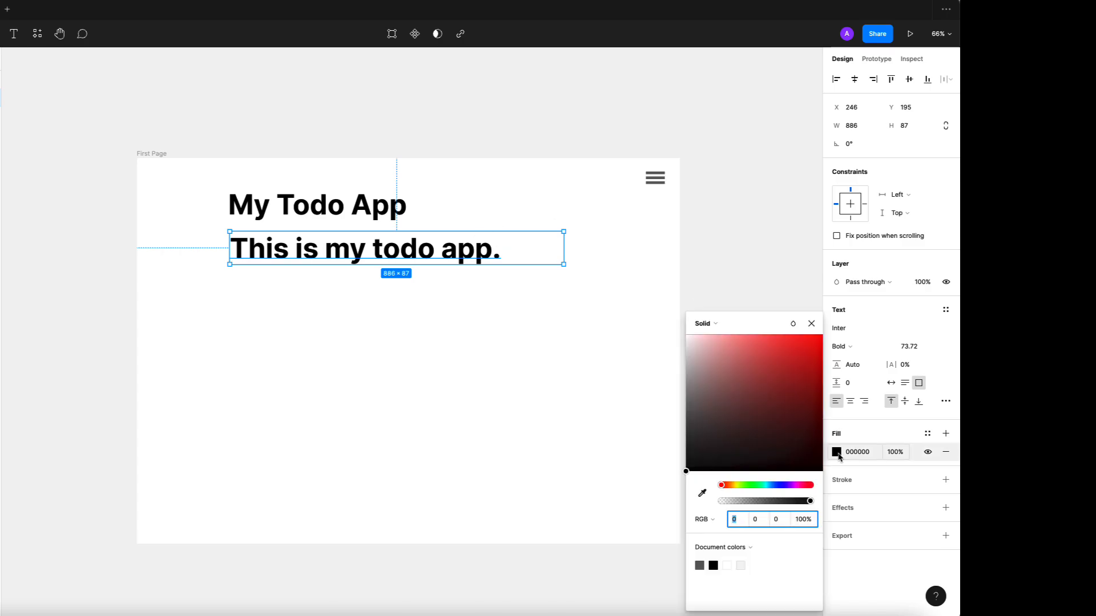
left_click_drag(699, 391, 687, 421)
left_click(748, 305)
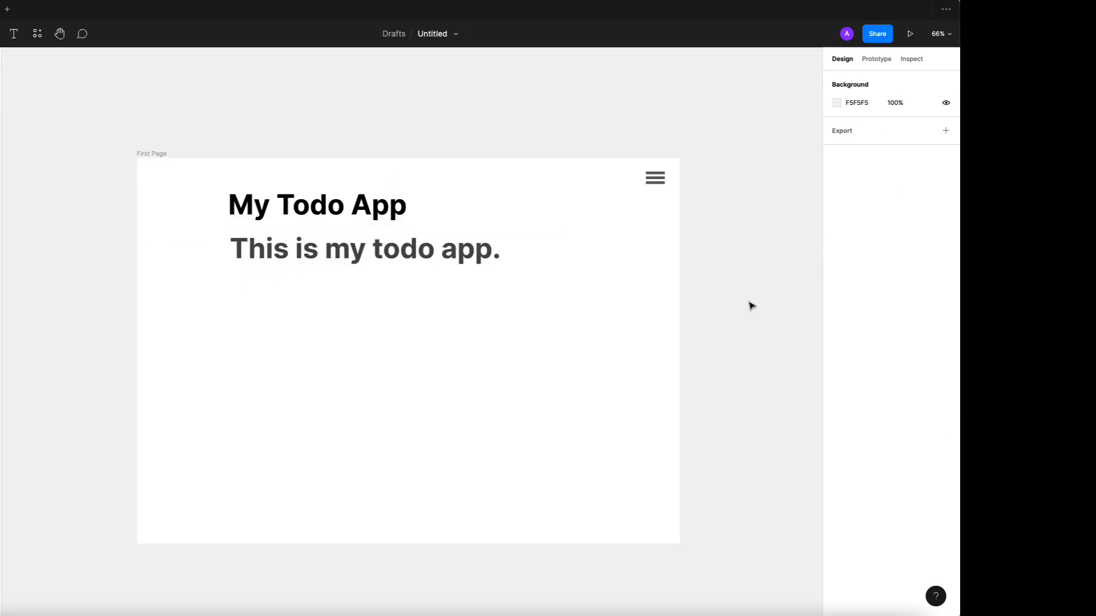
Step: Set the font size of the "This is my todo app." subtitle to 40
left_click(423, 255)
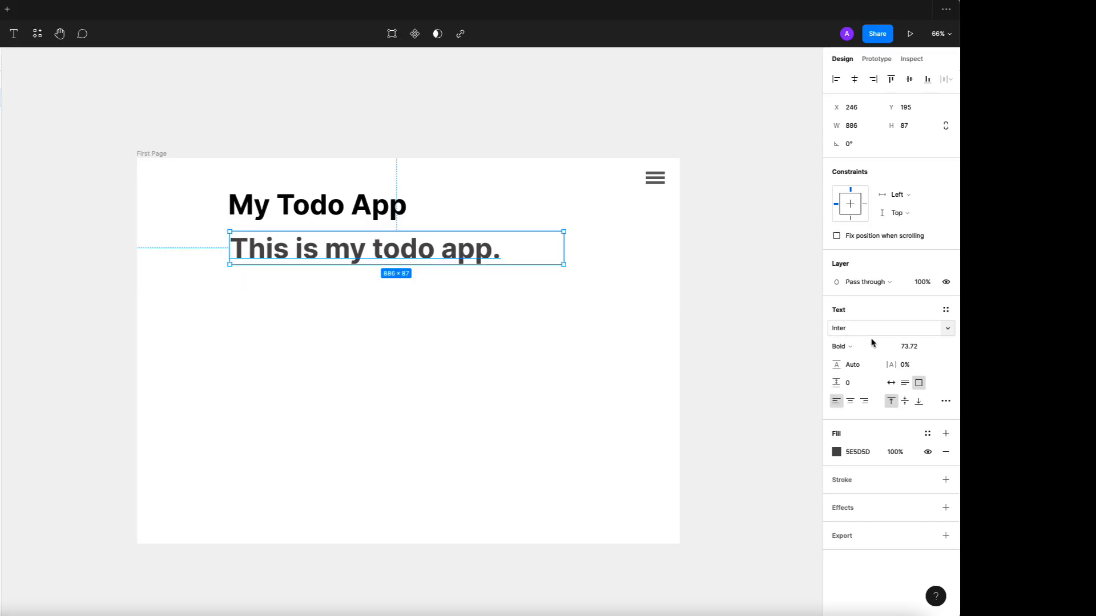
left_click(909, 349)
type("40")
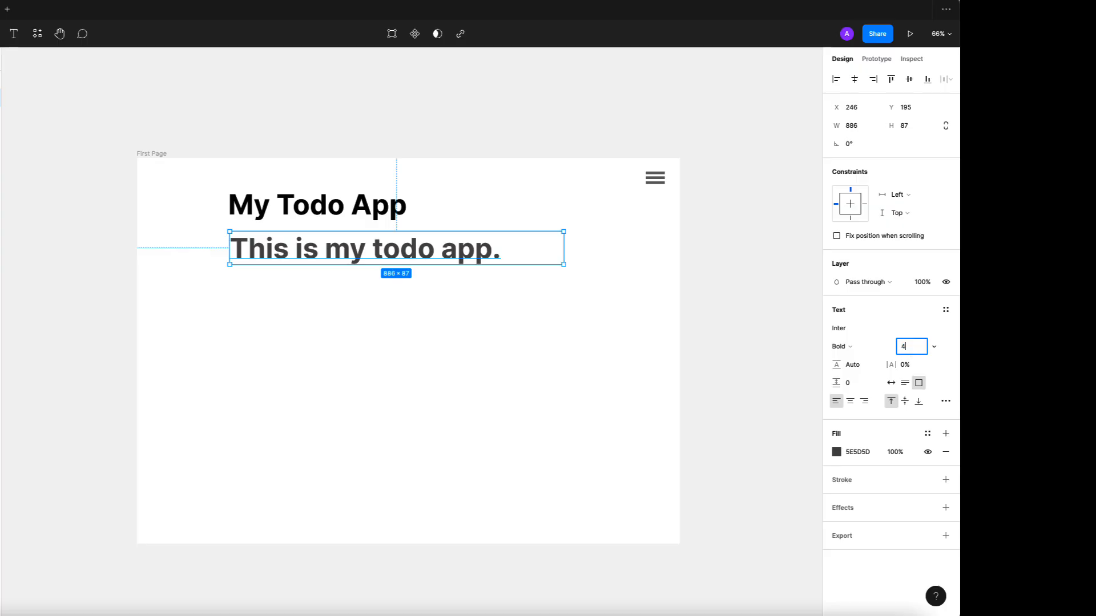
key("Return")
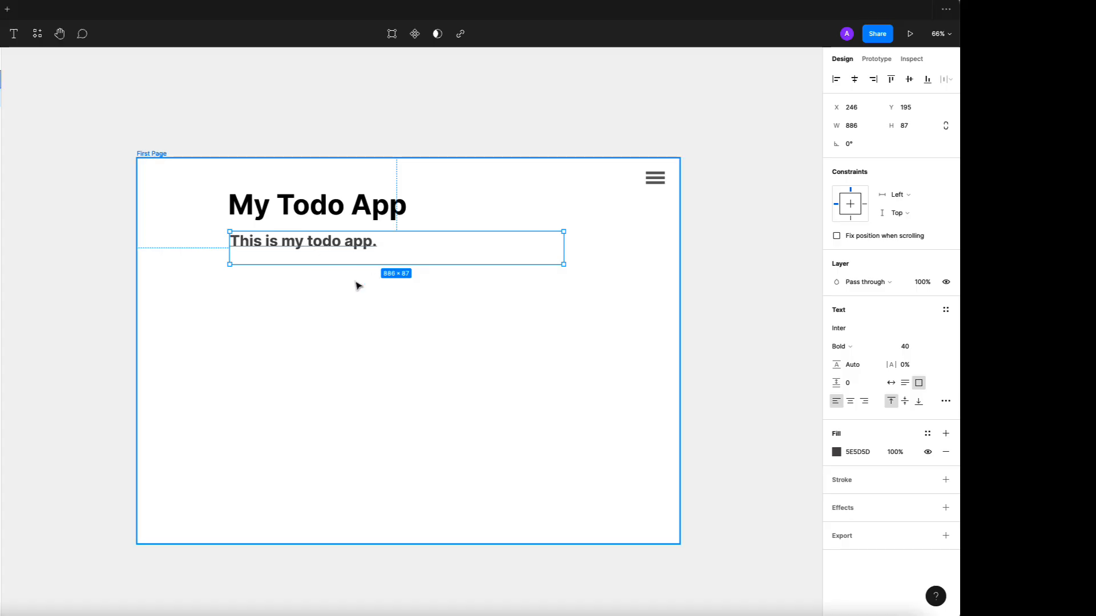
Step: Duplicate the subtitle, place the copy directly below it, and change its wording to "This app is to increase your productivity."
key("ctrl+d")
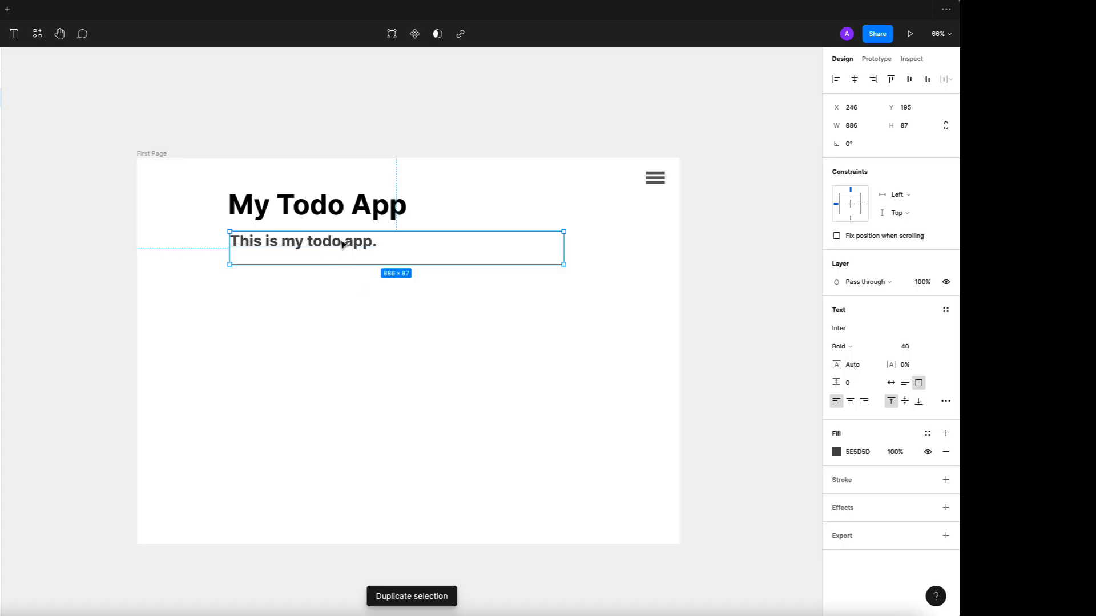
left_click_drag(343, 245, 344, 267)
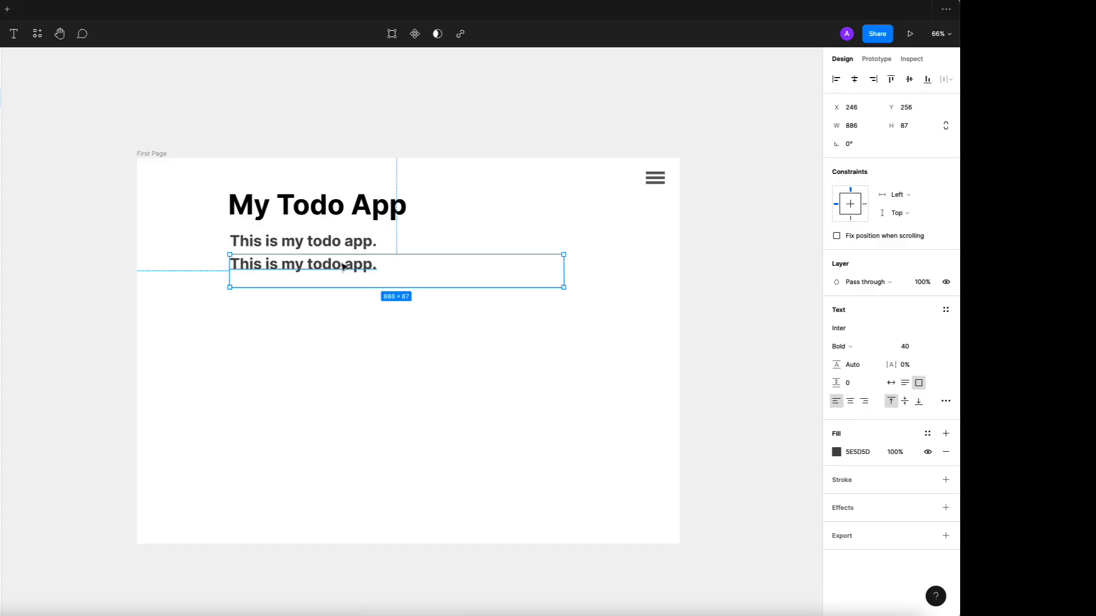
double_click(344, 267)
key("BackSpace")
type("This ")
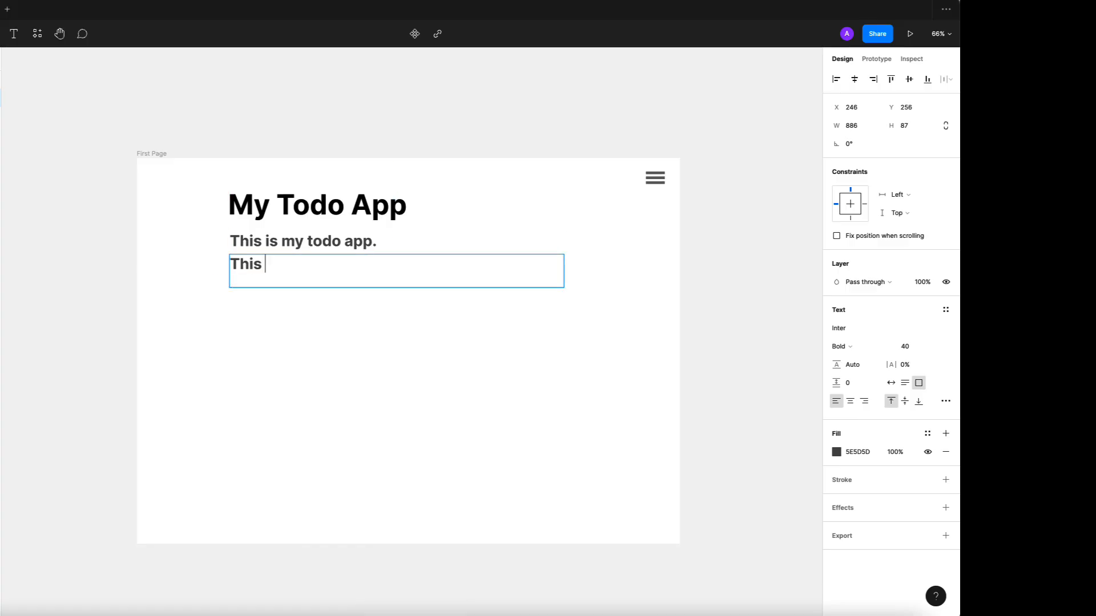
type("app is to incre")
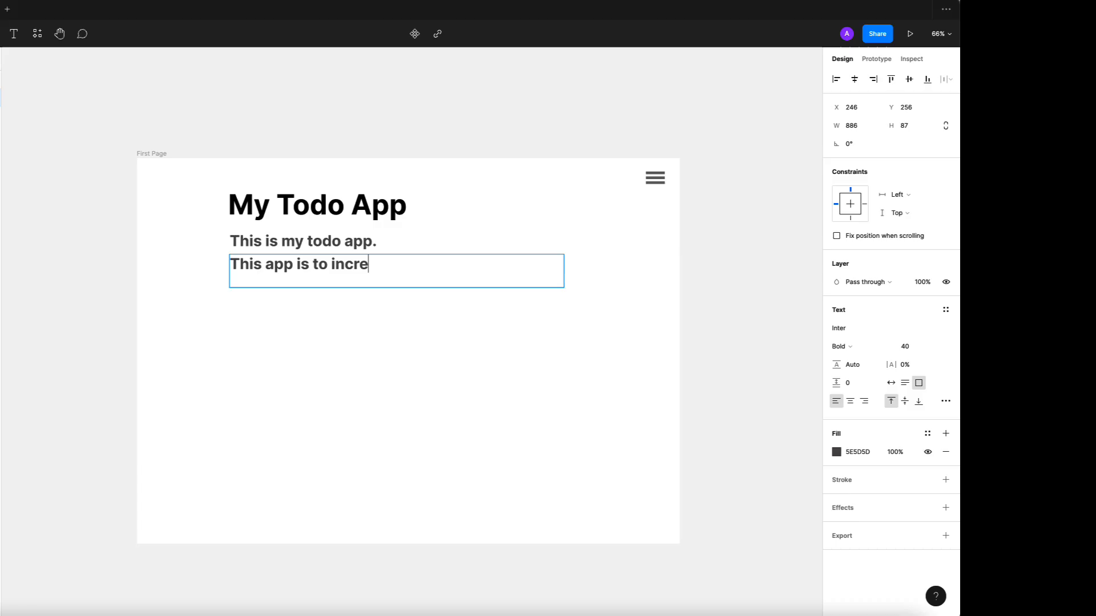
type("ase your productivity.")
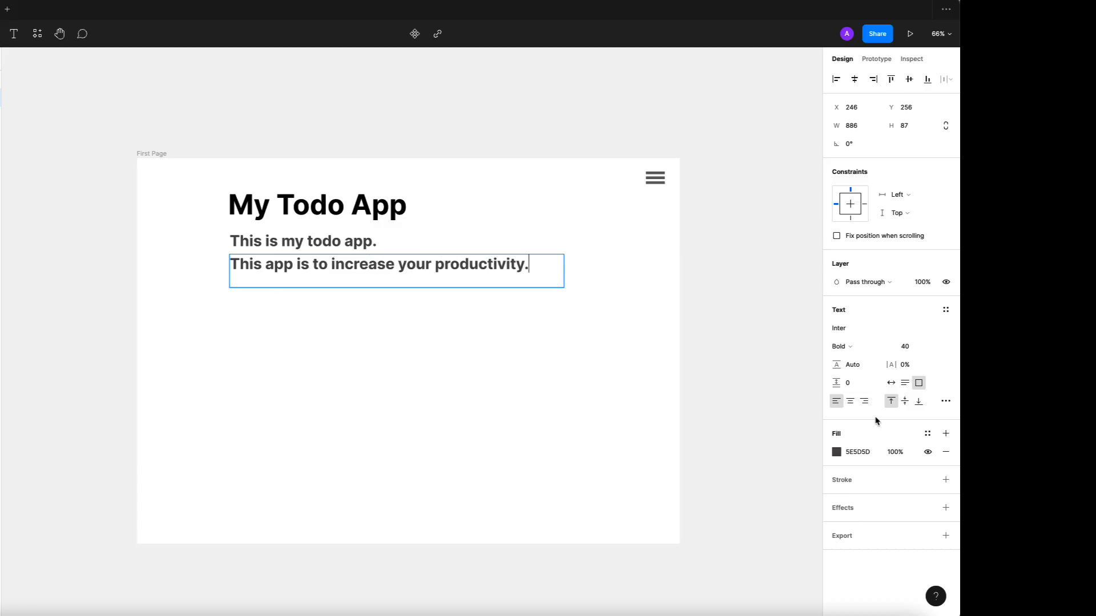
key("Escape")
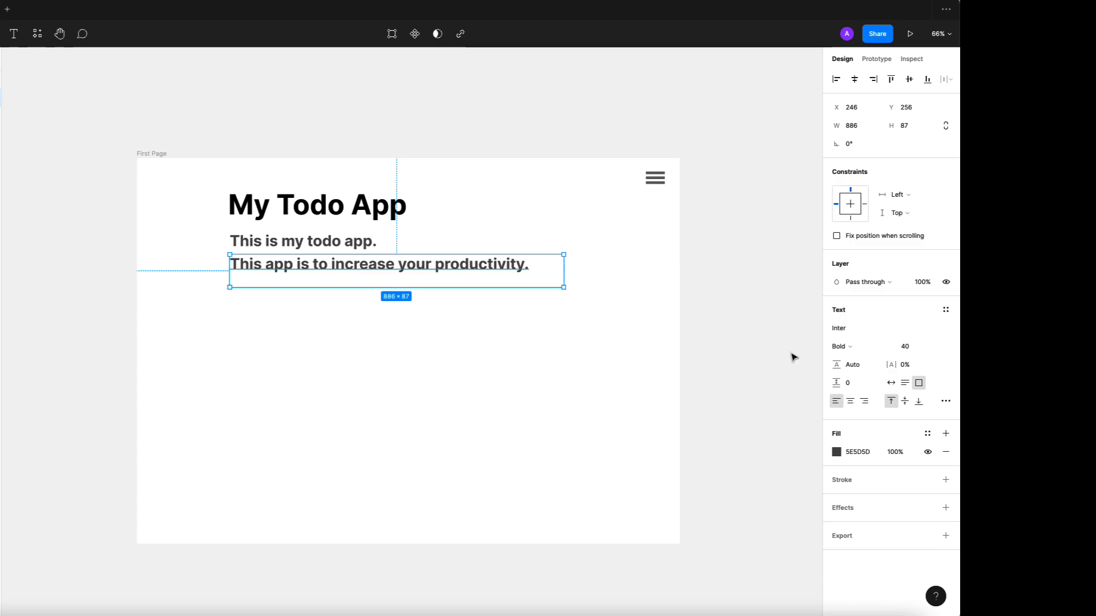
Step: Set the "This app is to increase your productivity." text to size 25 with Regular weight
left_click(619, 323)
left_click(508, 264)
left_click(905, 346)
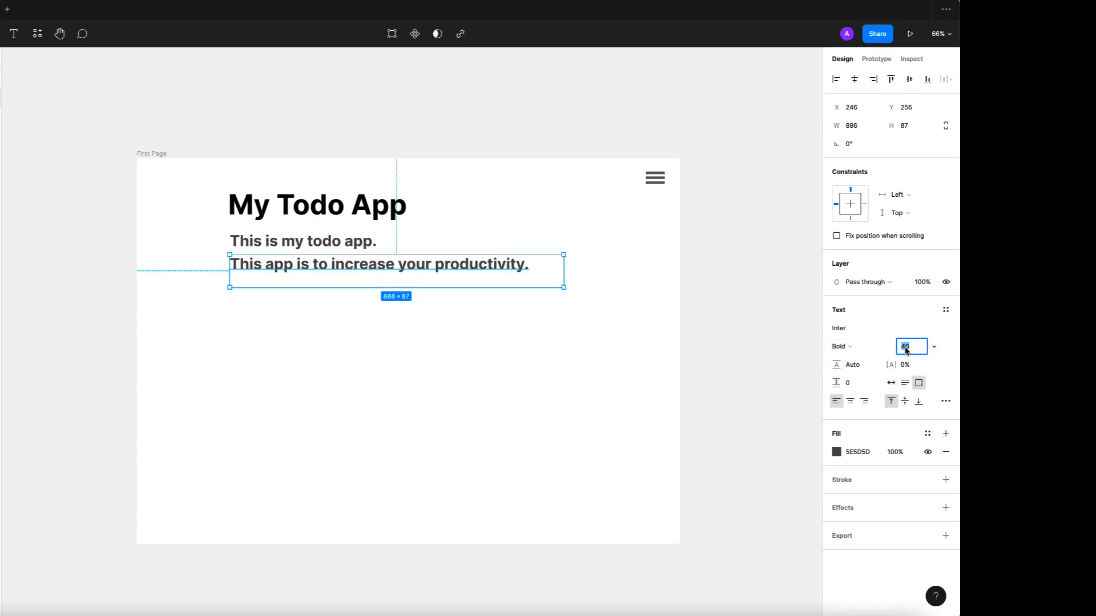
type("25")
key("Return")
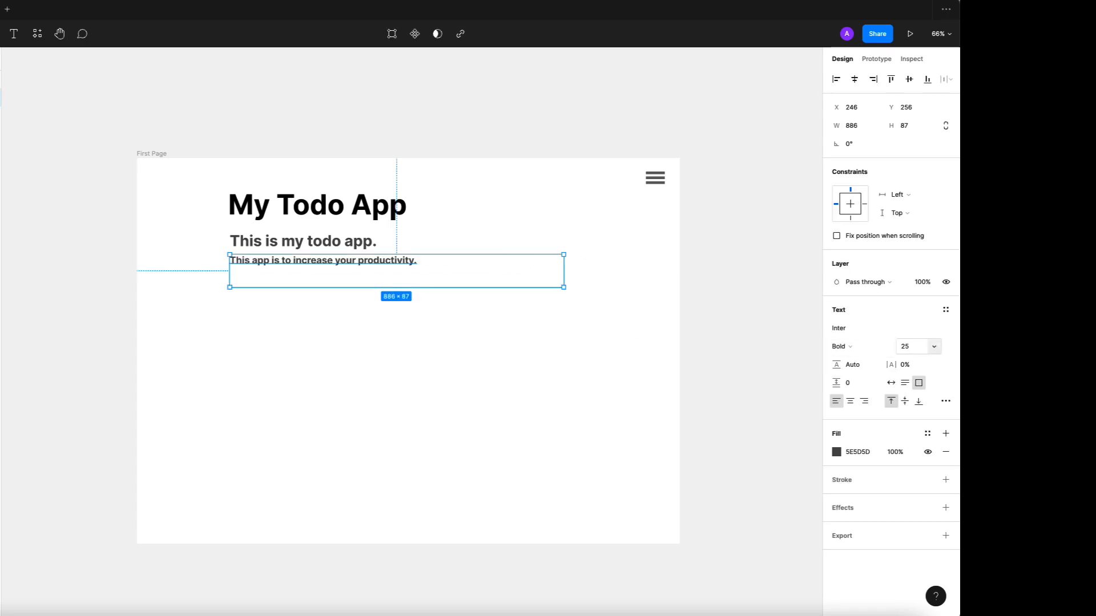
left_click(849, 349)
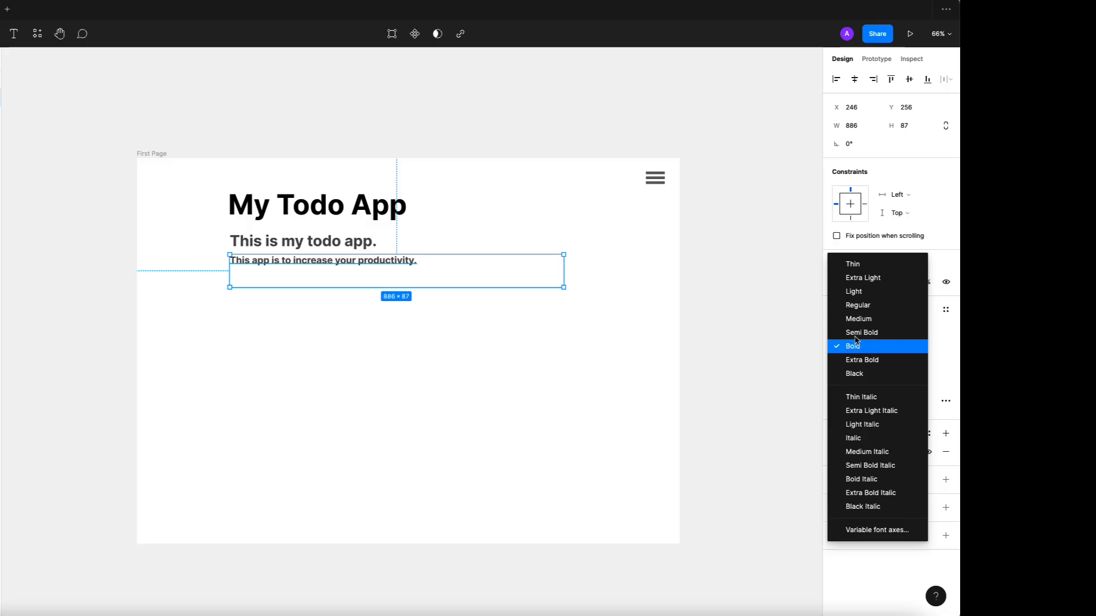
left_click(863, 303)
left_click(517, 386)
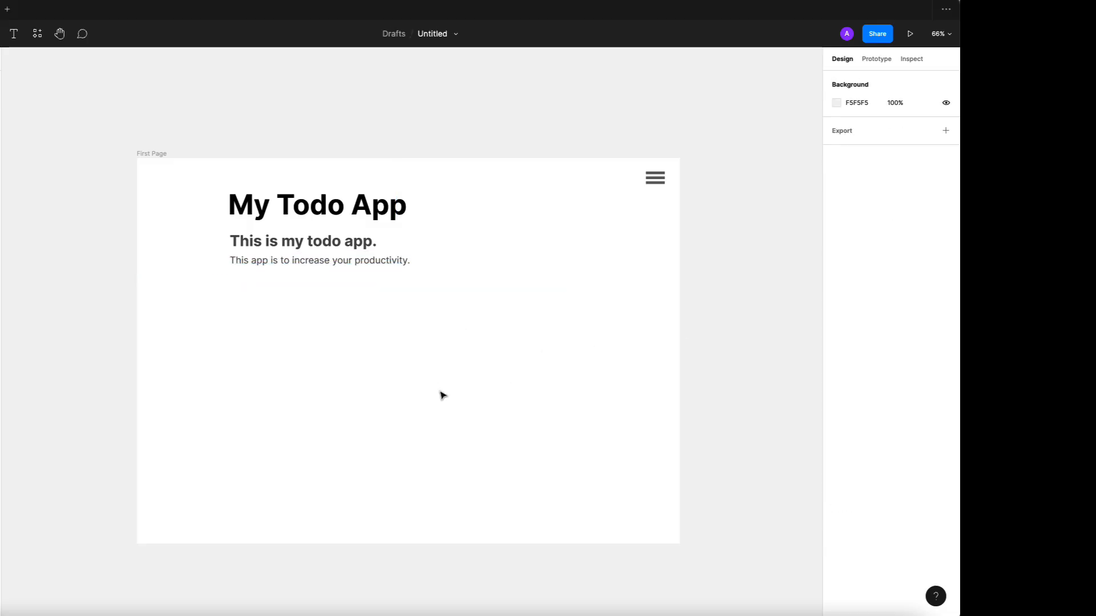
Step: Check the checkbox list in the localhost todo app, and draw a rectangle about 38 × 29 below the description text in Figma
key("super+Tab")
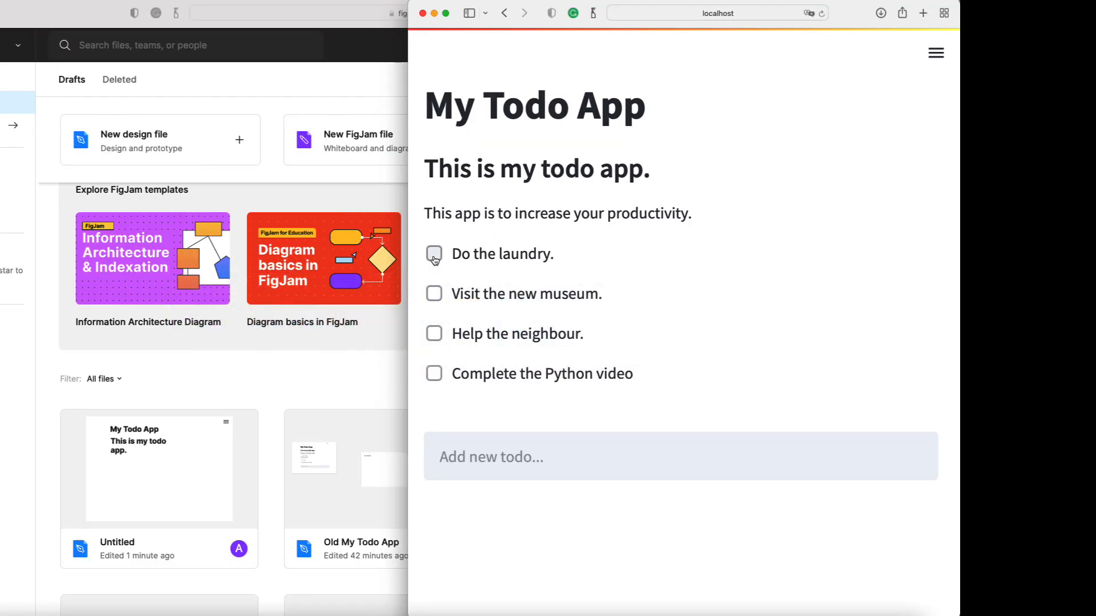
key("super+Tab")
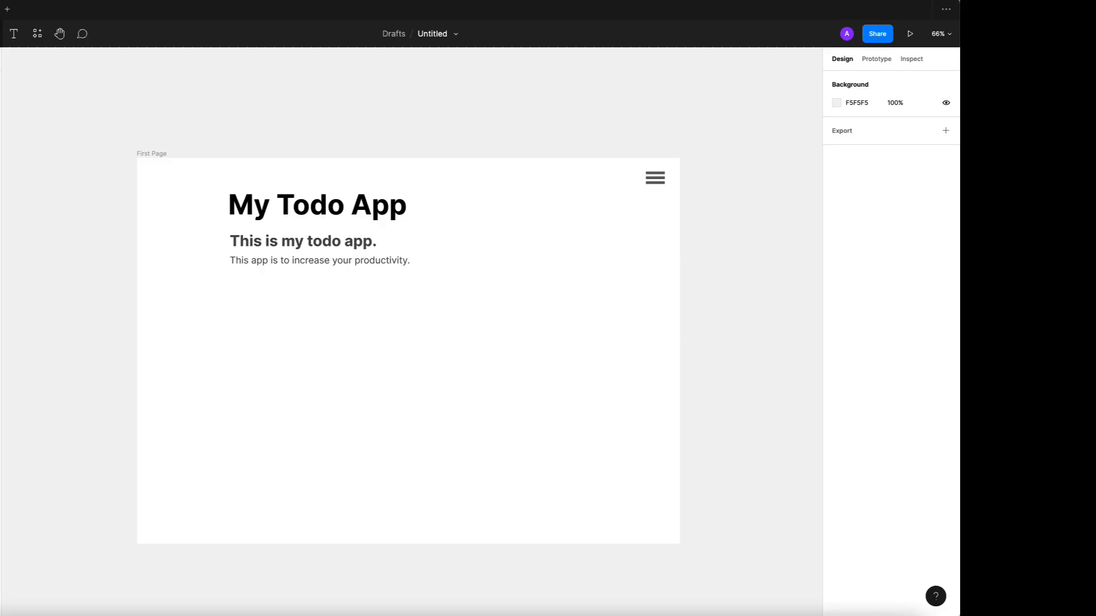
left_click(0, 34)
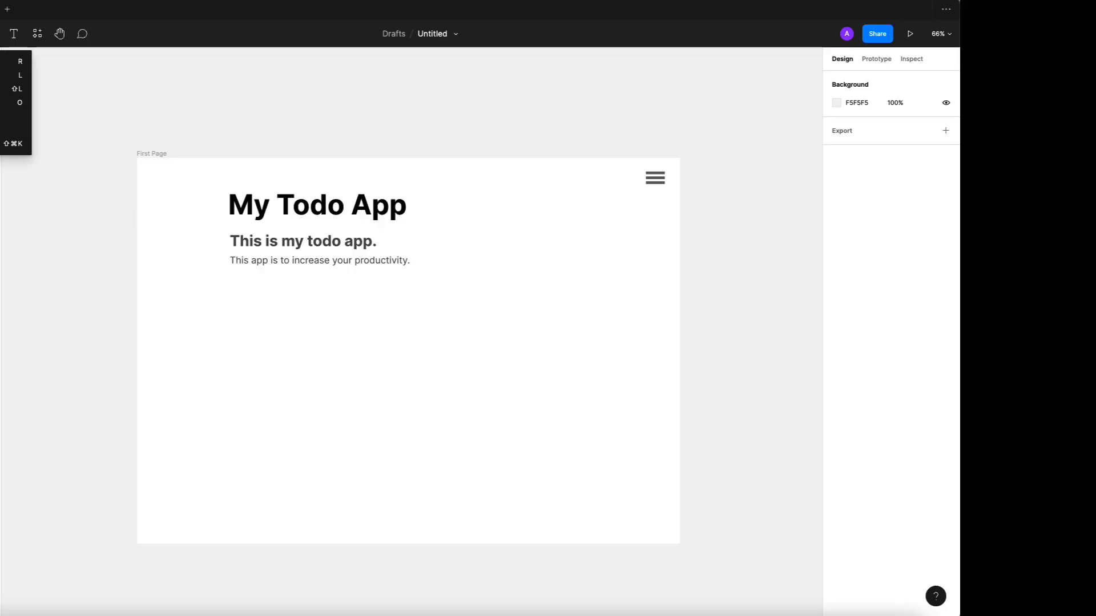
left_click(5, 61)
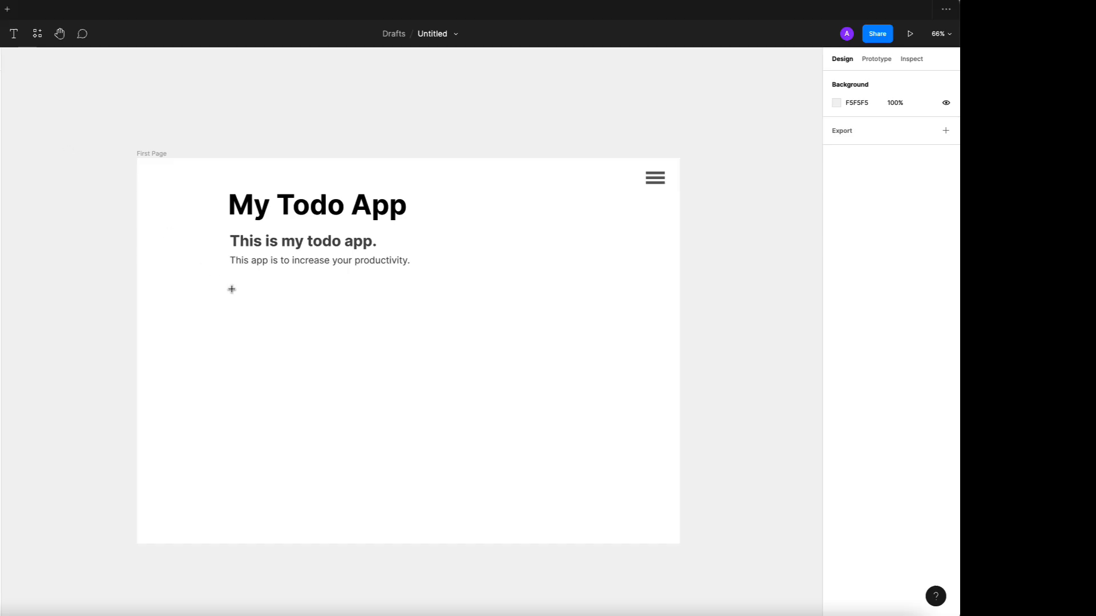
left_click_drag(231, 290, 247, 303)
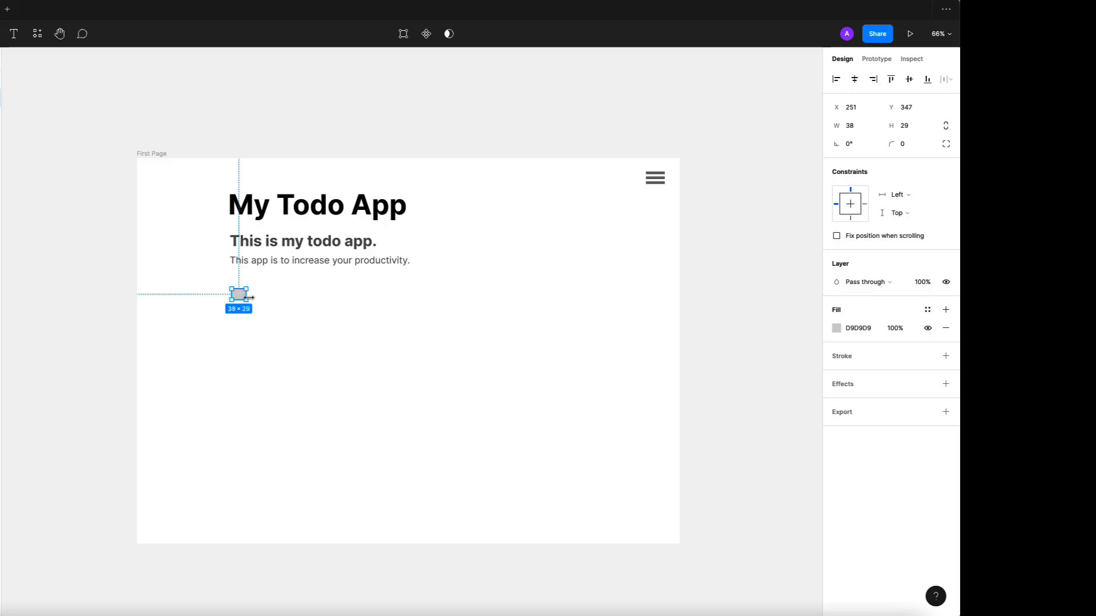
scroll(248, 299, "up", 6)
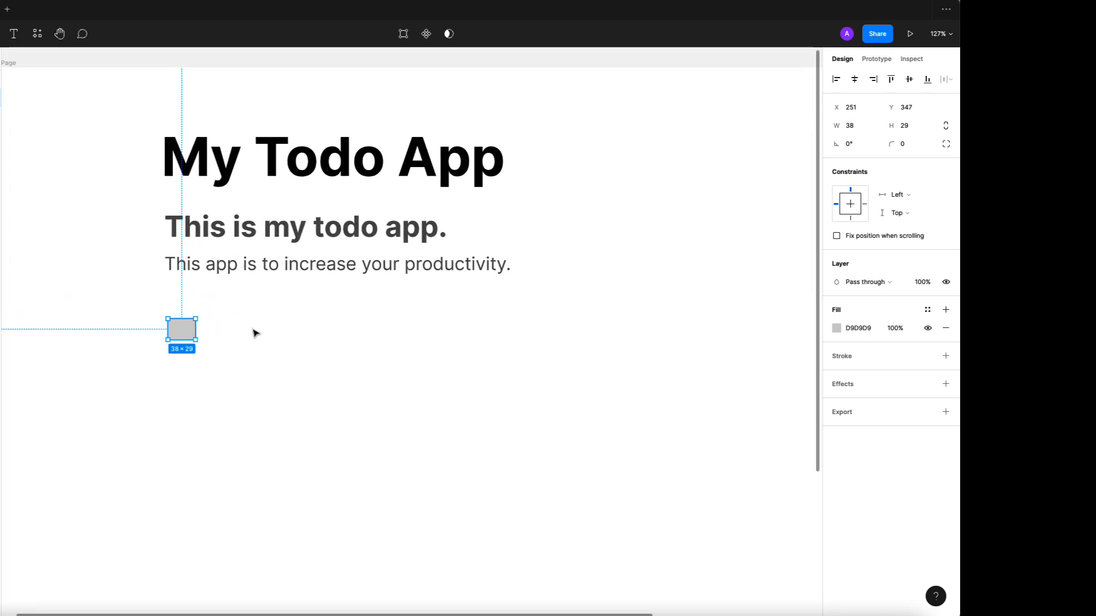
Step: Resize the small grey rectangle to a 35 × 35 square
left_click(235, 333)
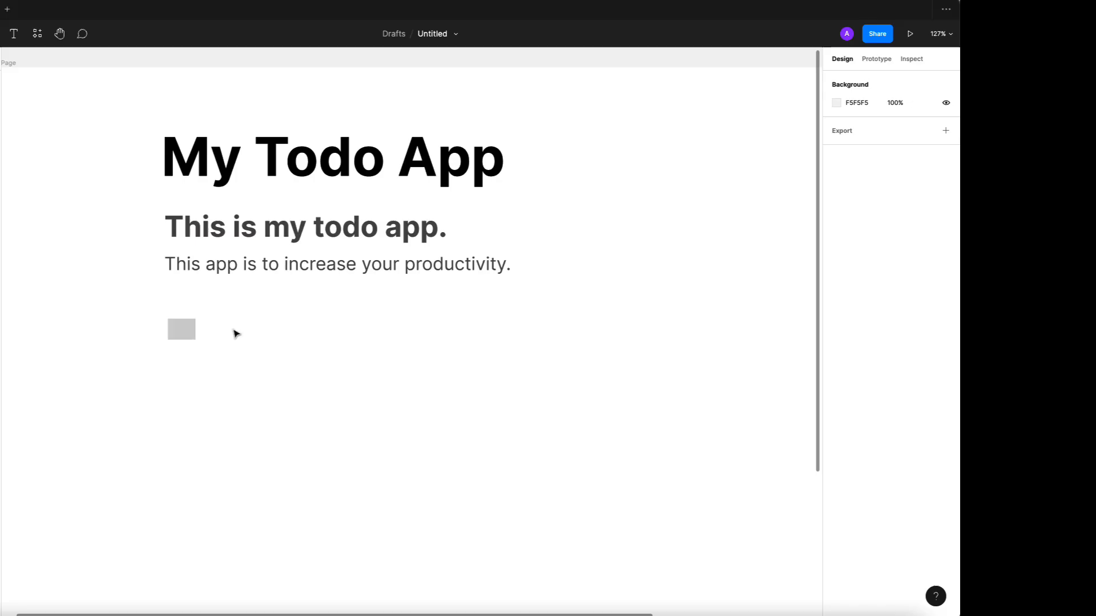
left_click(192, 334)
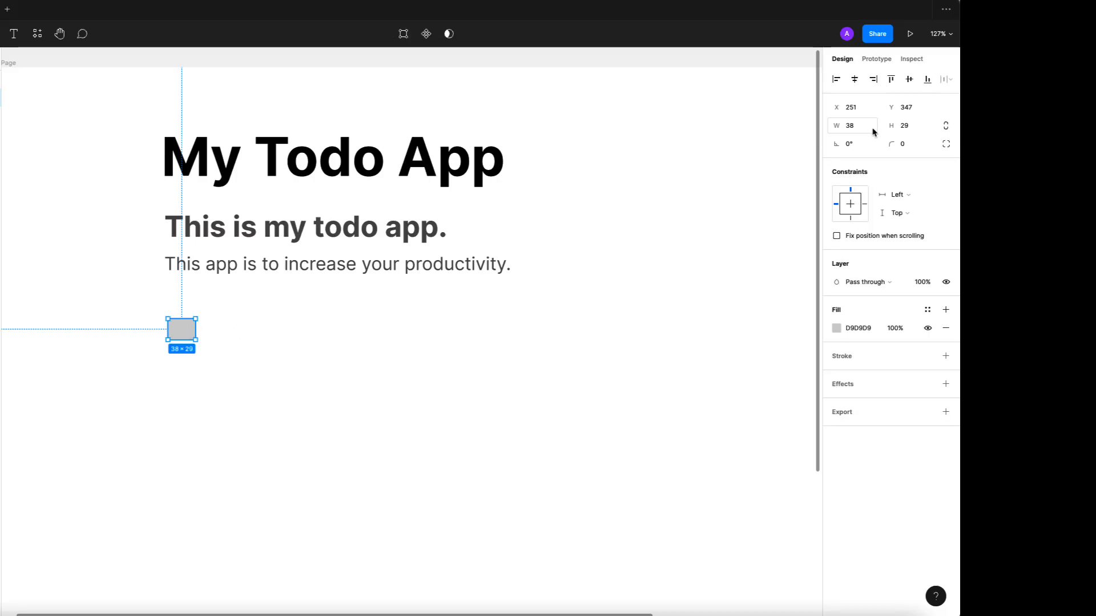
left_click(850, 126)
left_click(908, 125)
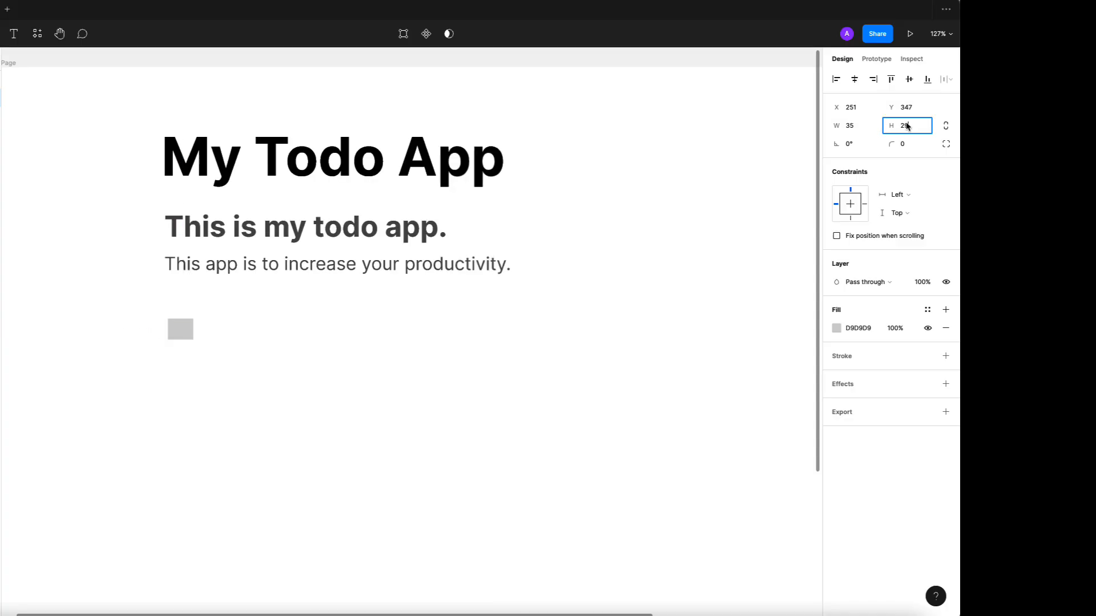
key("BackSpace")
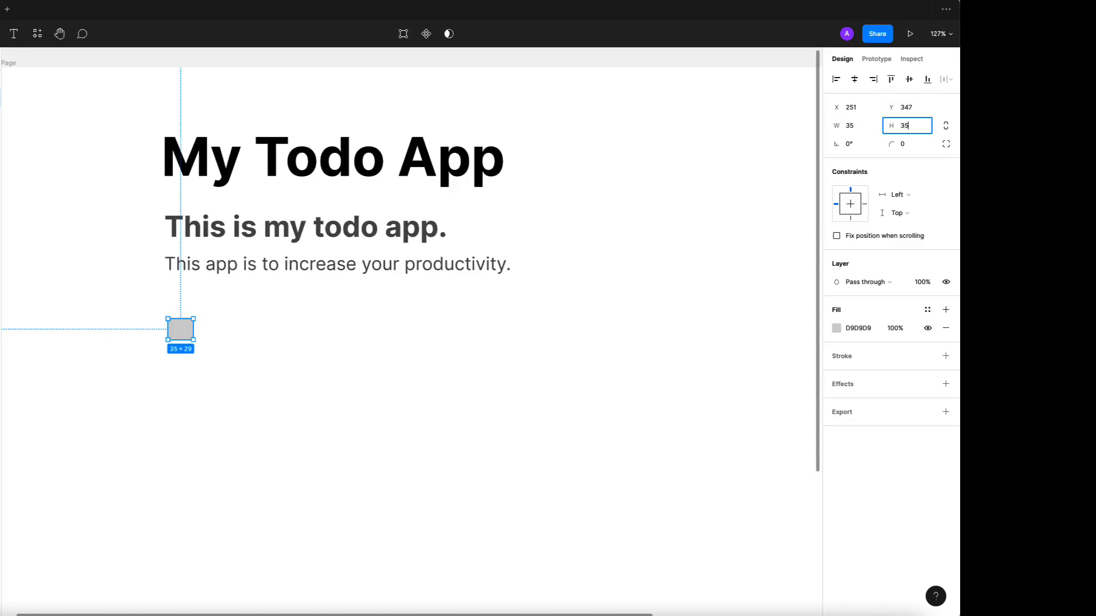
key("Return")
left_click(334, 316)
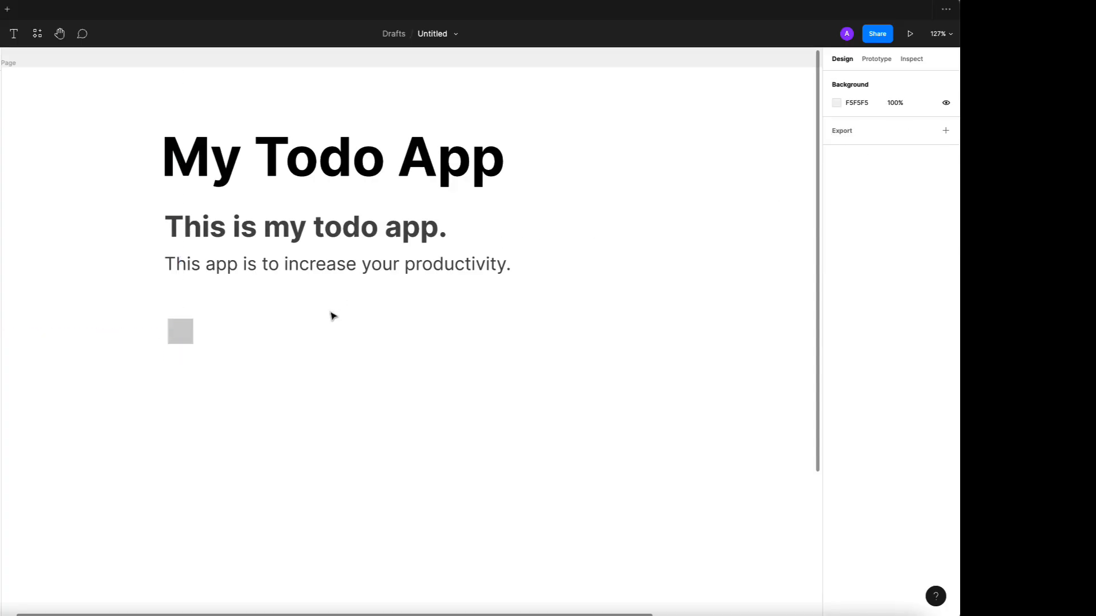
Step: Add an inside stroke of width 1 to the square and colour it dark grey, 626161
scroll(265, 321, "down", 2)
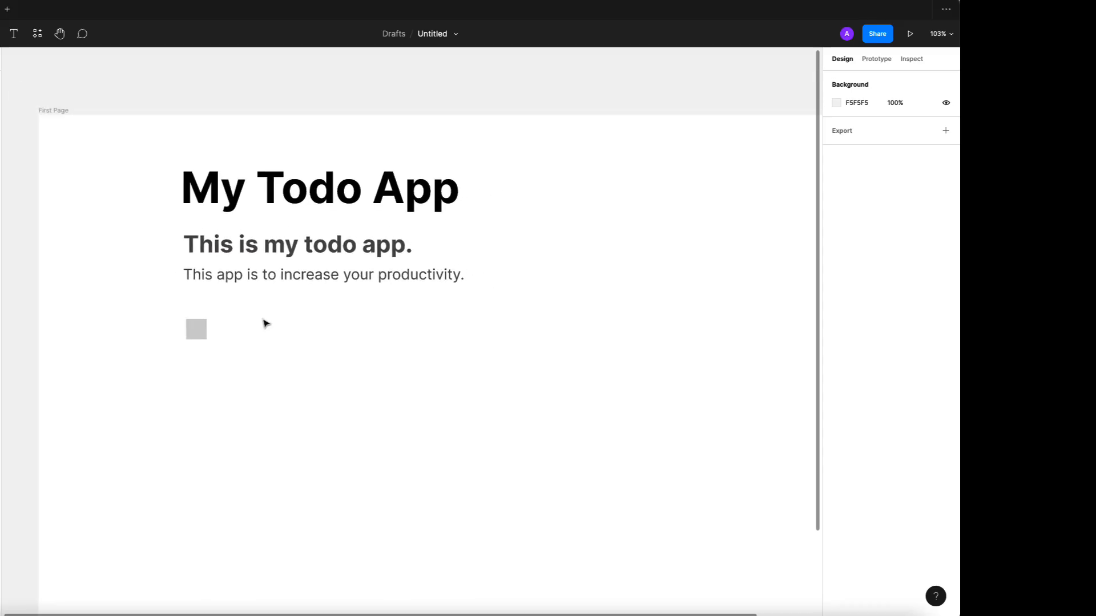
left_click(201, 329)
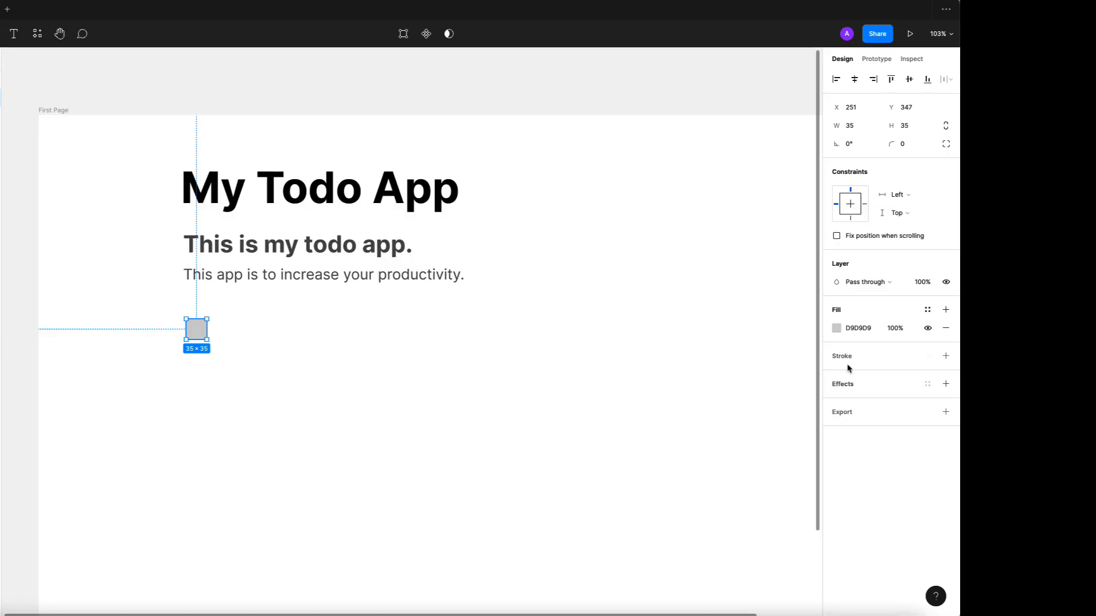
left_click(945, 357)
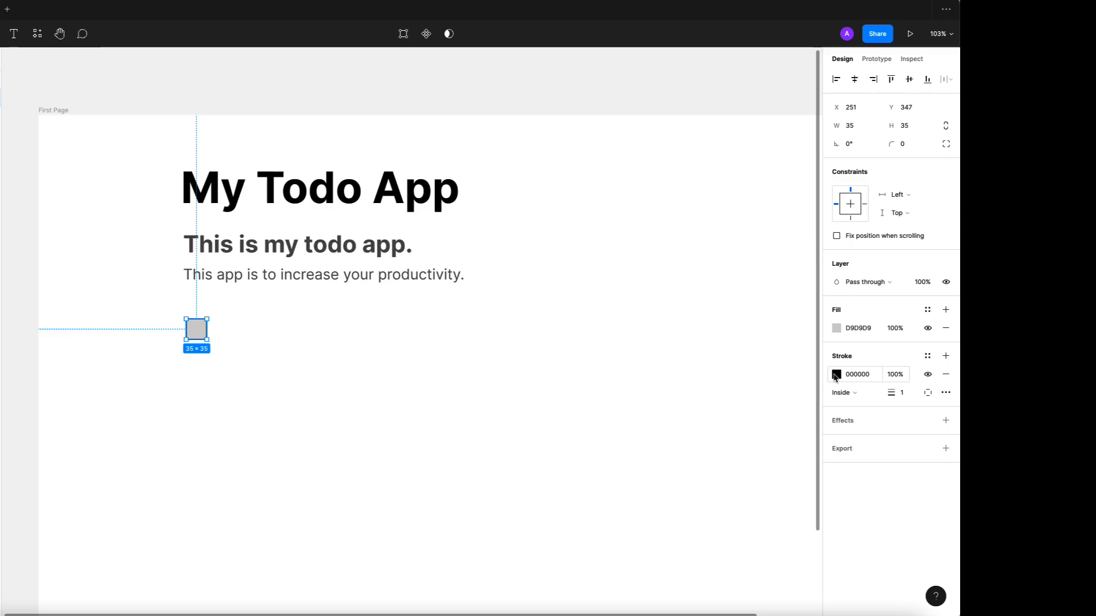
left_click(836, 374)
mouse_move(734, 428)
left_mouse_down()
mouse_move(687, 420)
mouse_move(687, 408)
left_mouse_up()
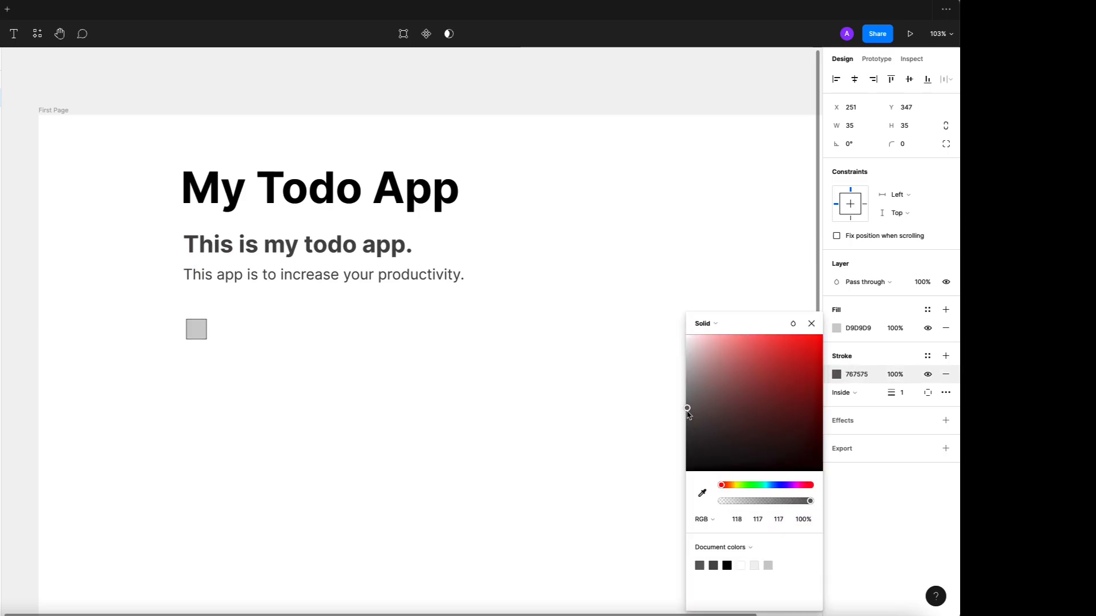
left_click(610, 399)
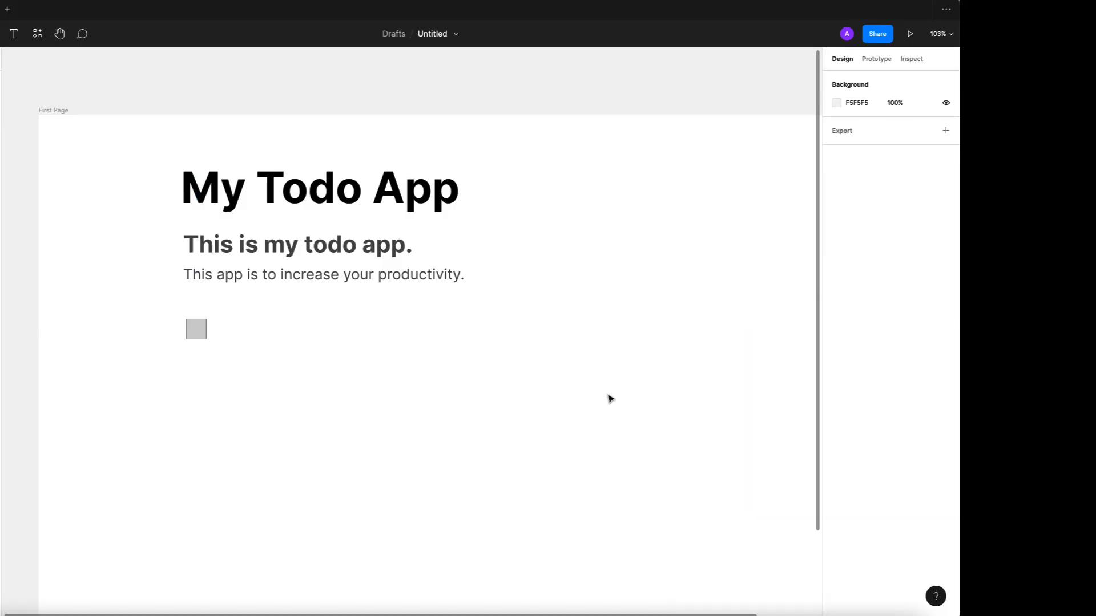
Step: Remove the square's fill so only its outline is left
left_click(197, 329)
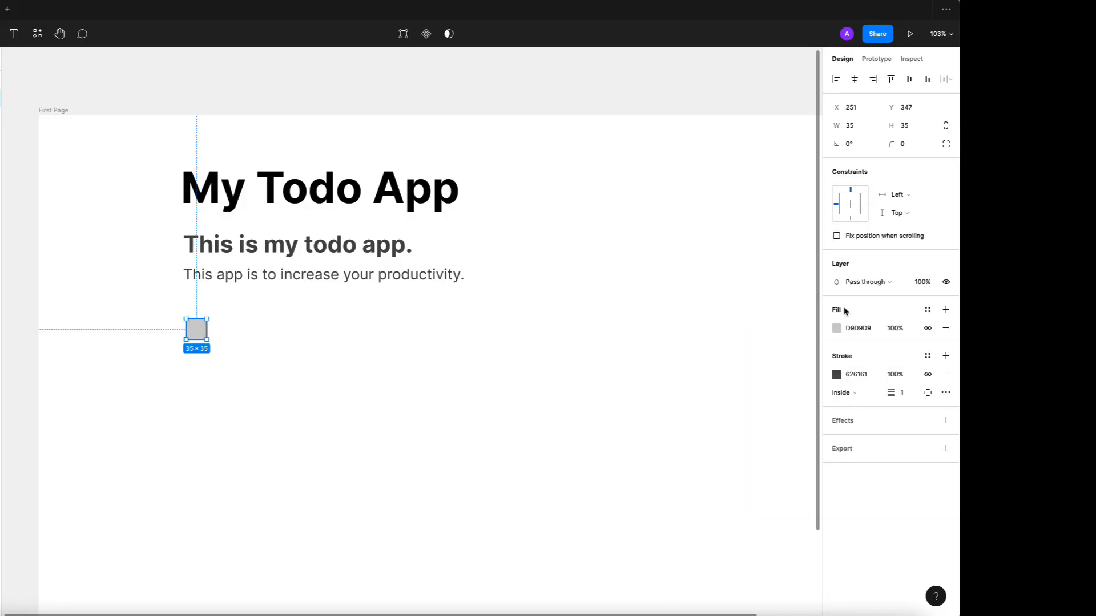
left_click(836, 328)
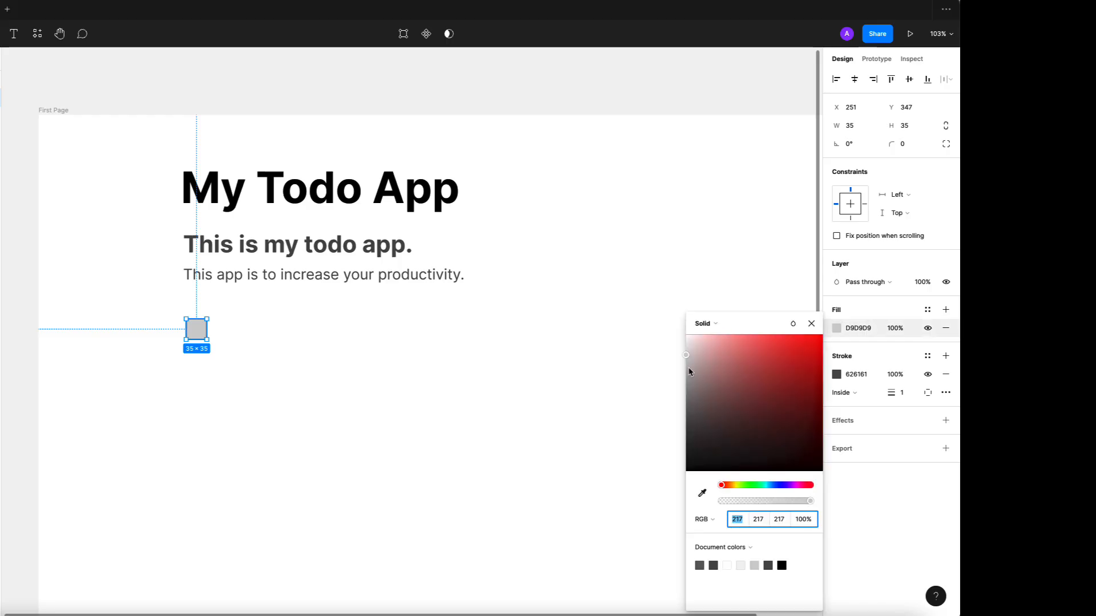
left_click(811, 323)
left_click(946, 328)
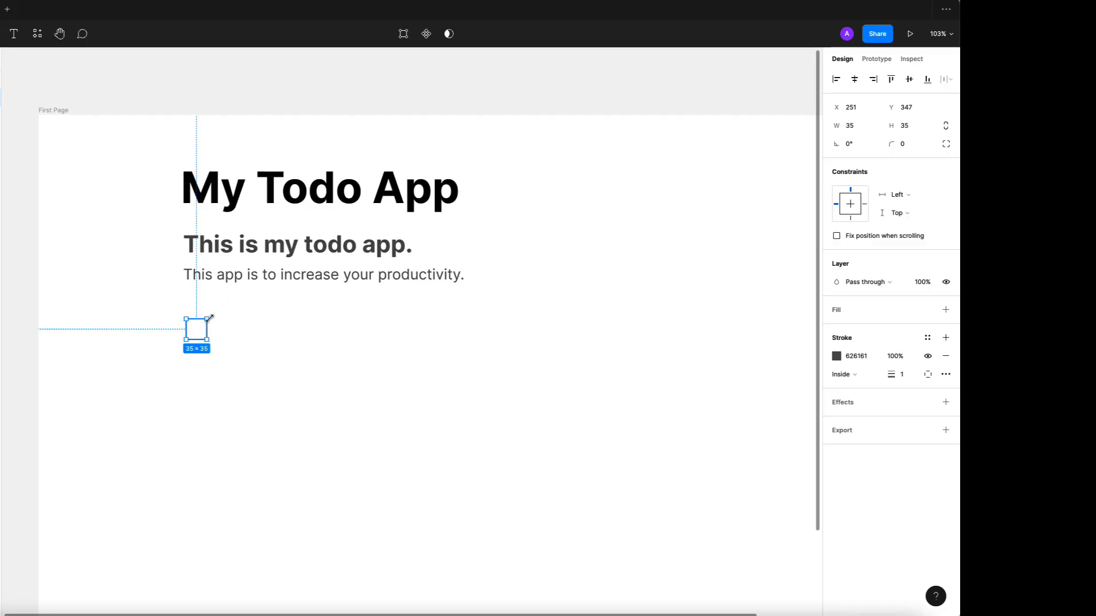
left_click(230, 319)
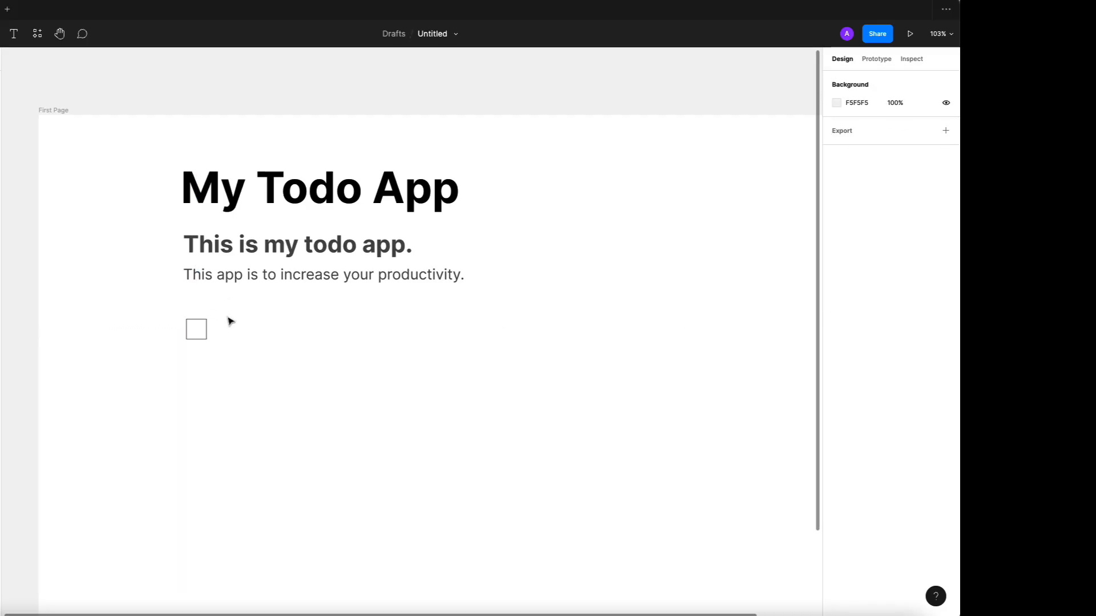
Step: Round the corners of the square checkbox outline with a corner radius of 9
left_click(197, 319)
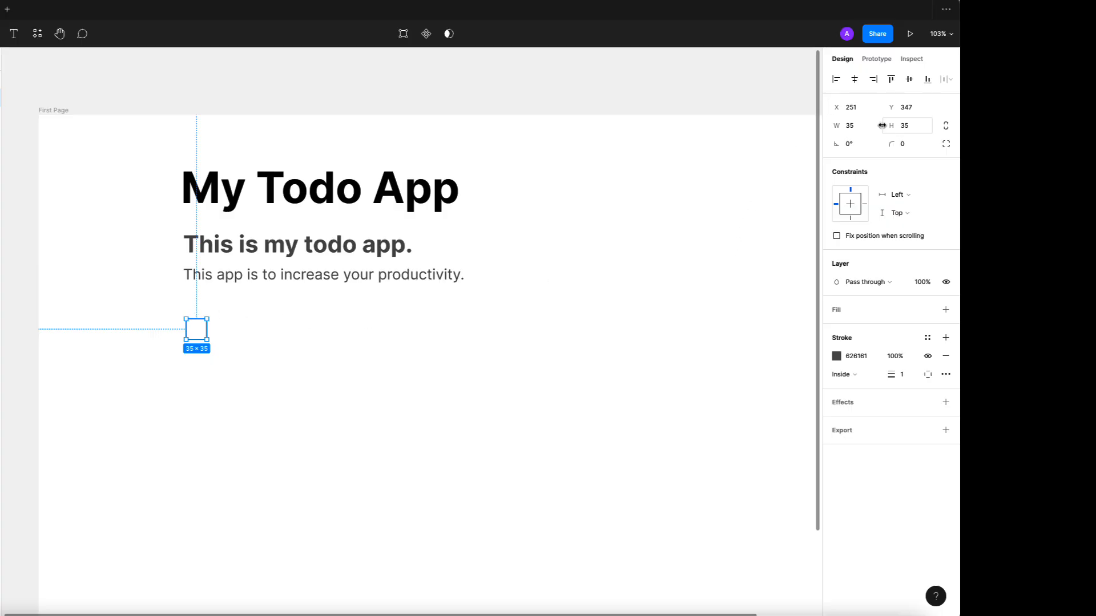
left_click(912, 145)
type("9")
key("Return")
left_click(911, 146)
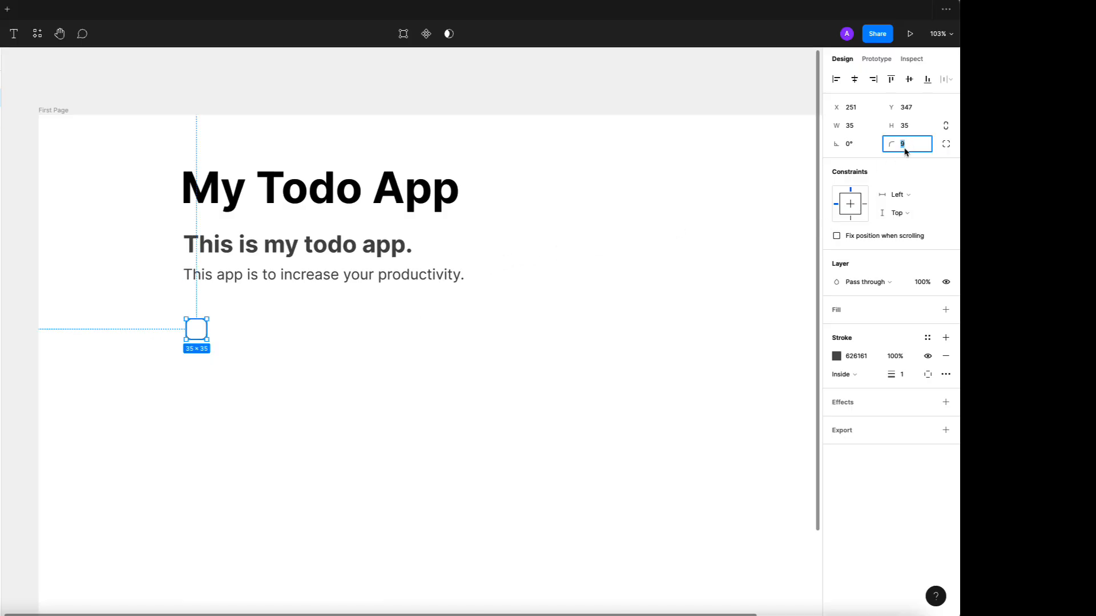
left_click(544, 329)
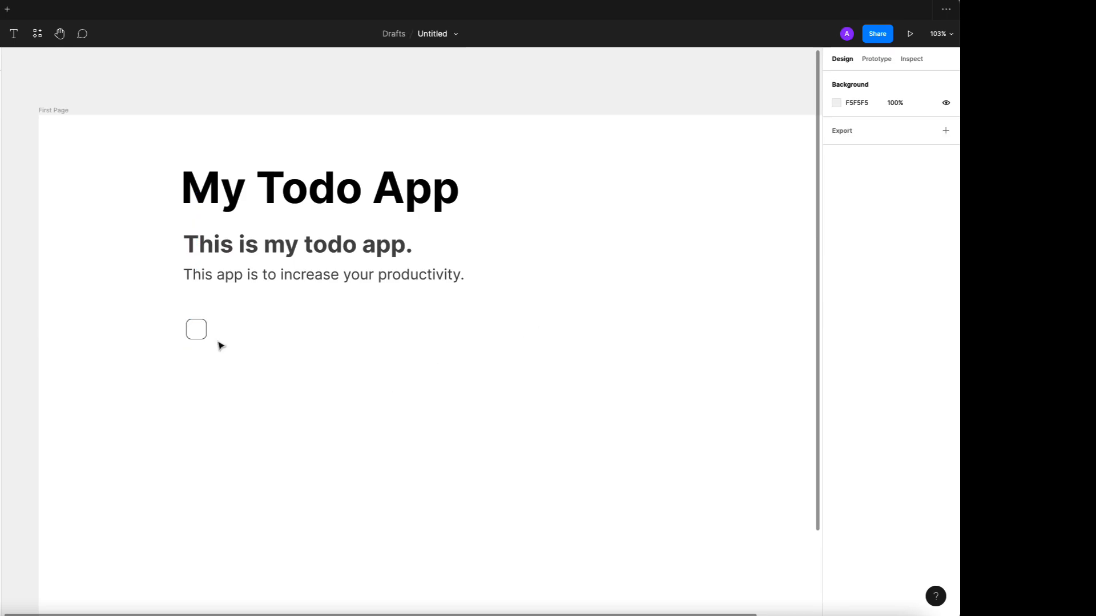
Step: Duplicate the description text, place the copy beside the checkbox at about X 305, Y 347, and change its wording to "Throw the trash."
left_click(243, 277)
key("ctrl+d")
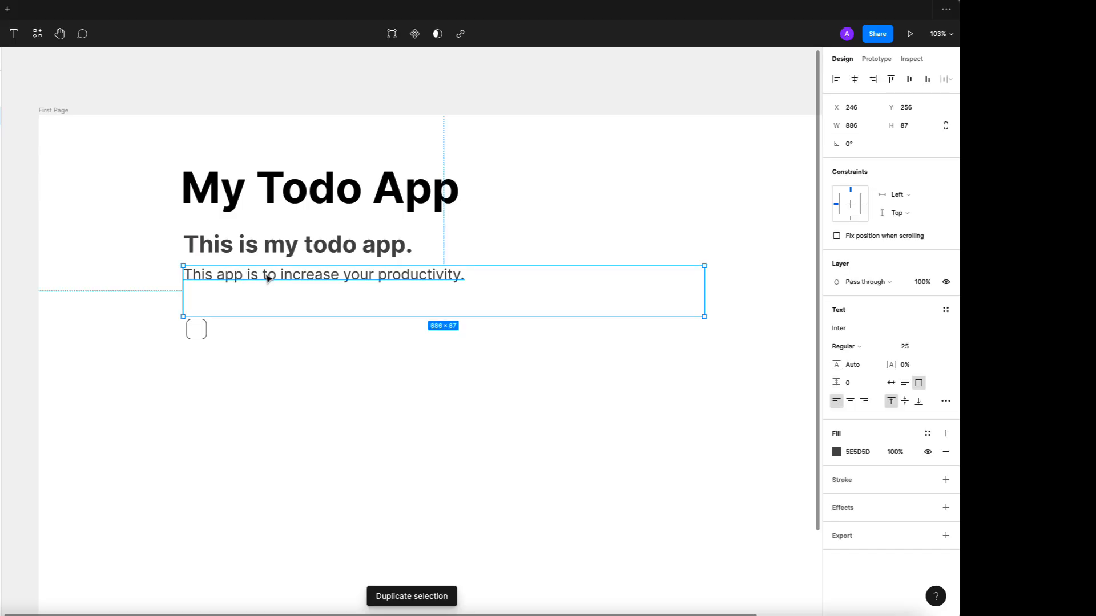
left_click_drag(267, 279, 307, 332)
double_click(306, 329)
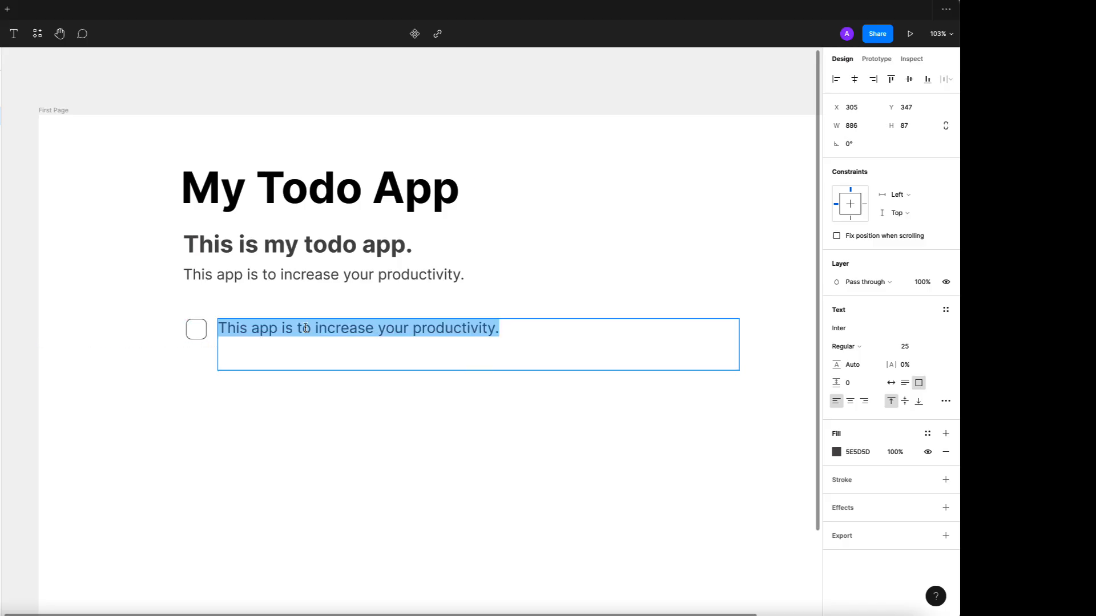
type("Throw the tra")
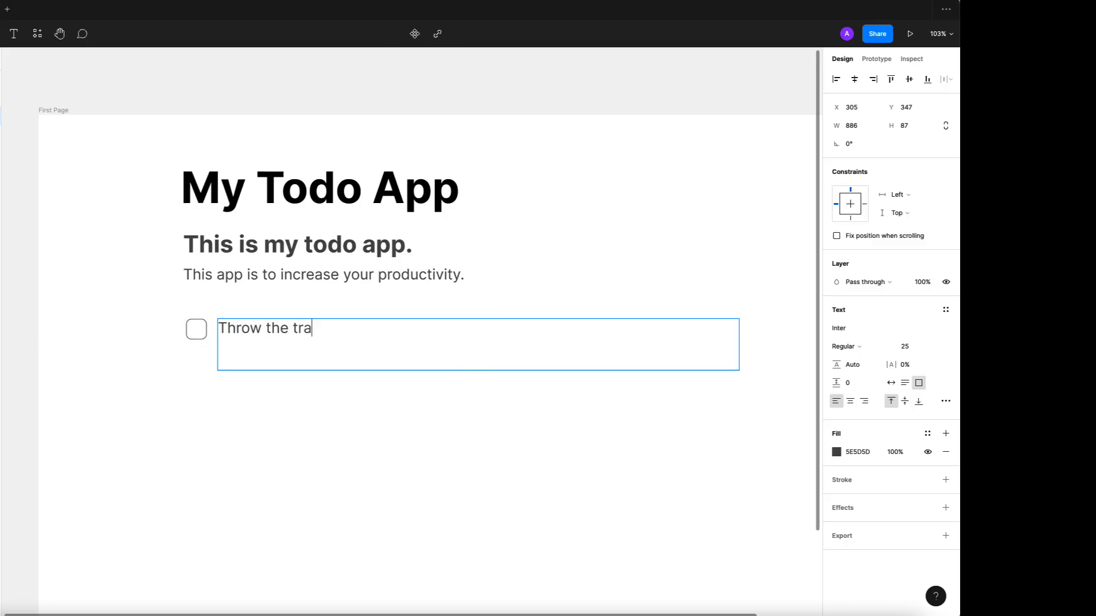
type("sh.")
key("Escape")
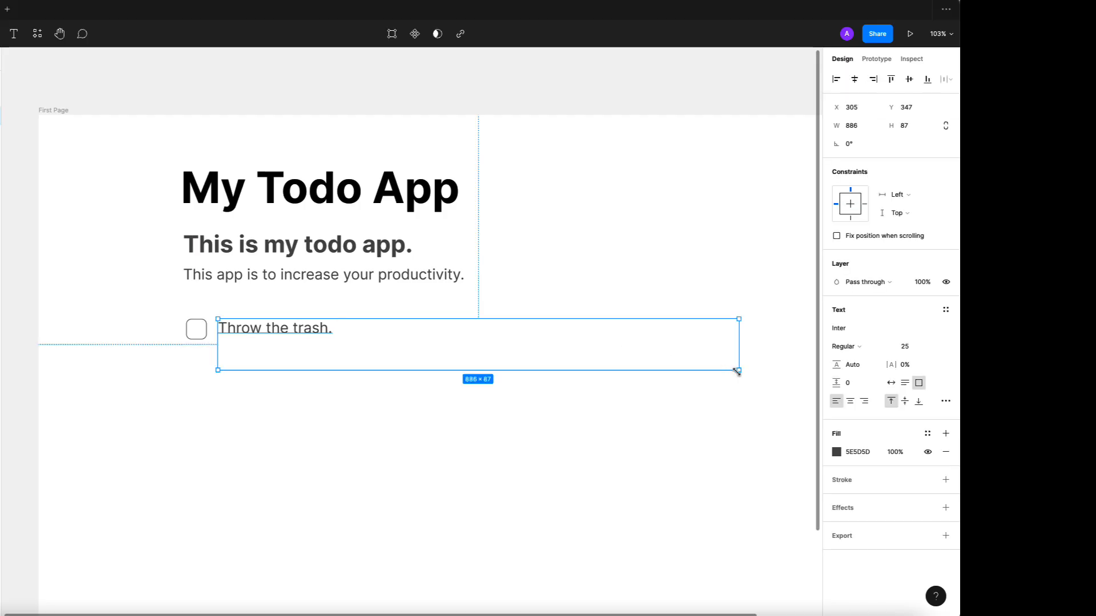
Step: Shrink the "Throw the trash." text box to about 218 × 35 so it matches the checkbox's height
left_click_drag(738, 370, 345, 339)
left_click(333, 423)
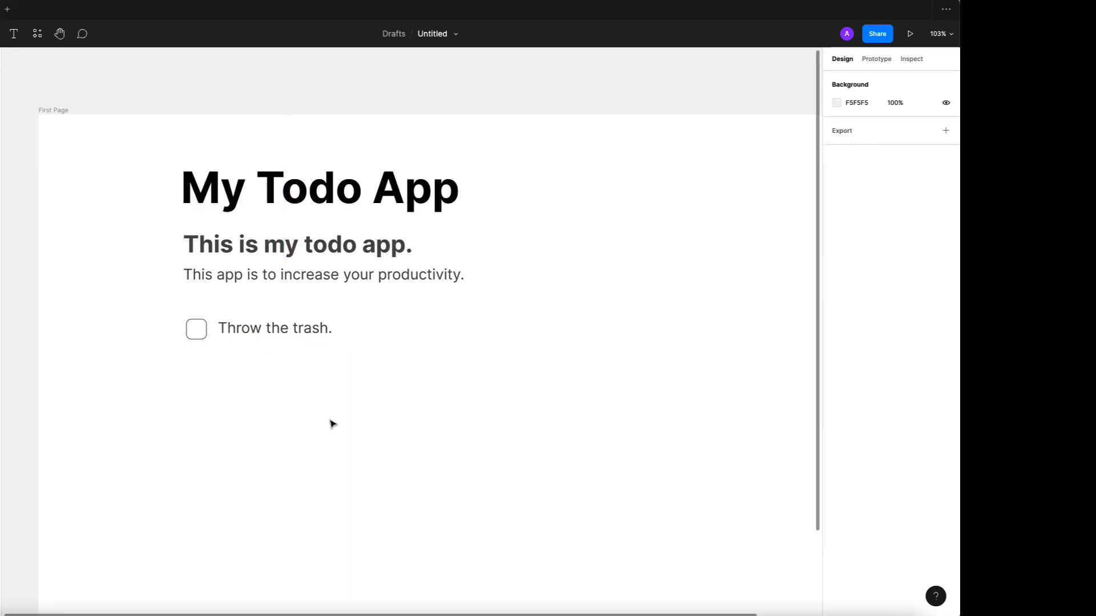
left_click(301, 331)
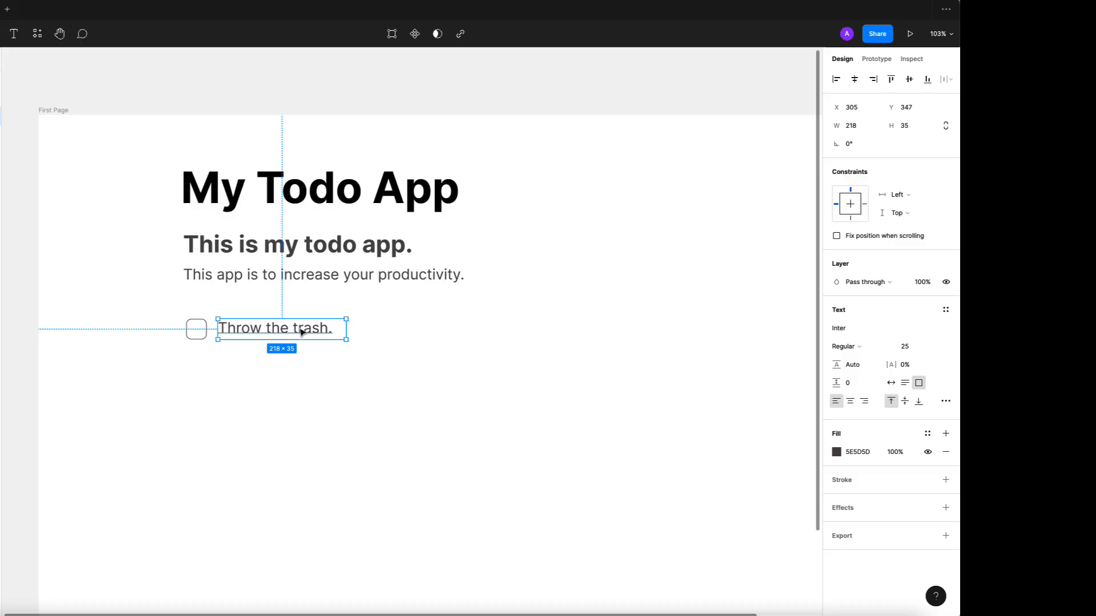
left_click_drag(300, 334, 301, 331)
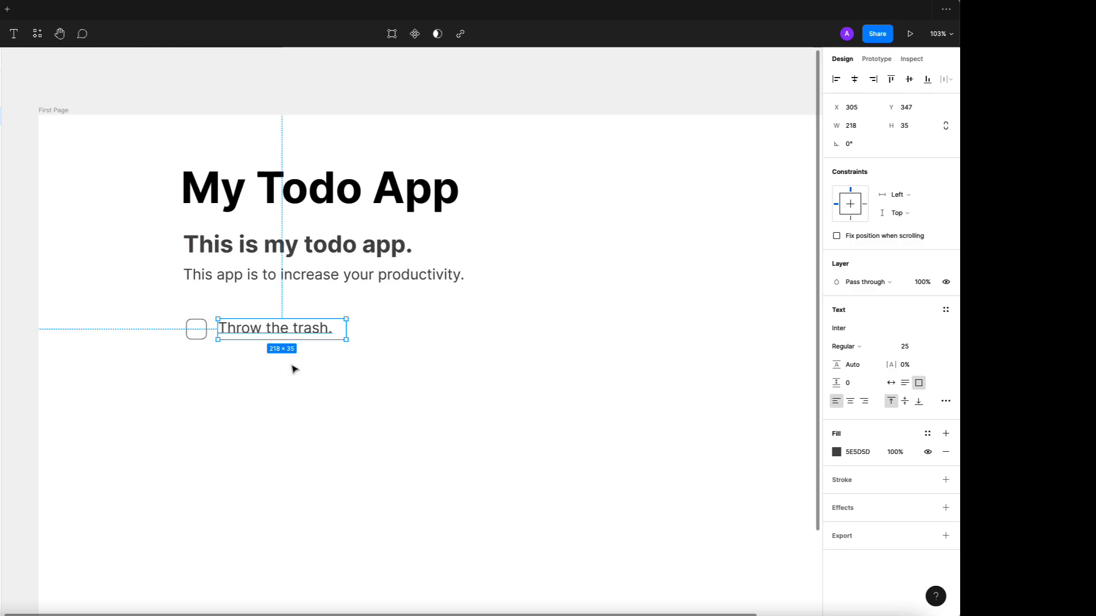
left_click(272, 390)
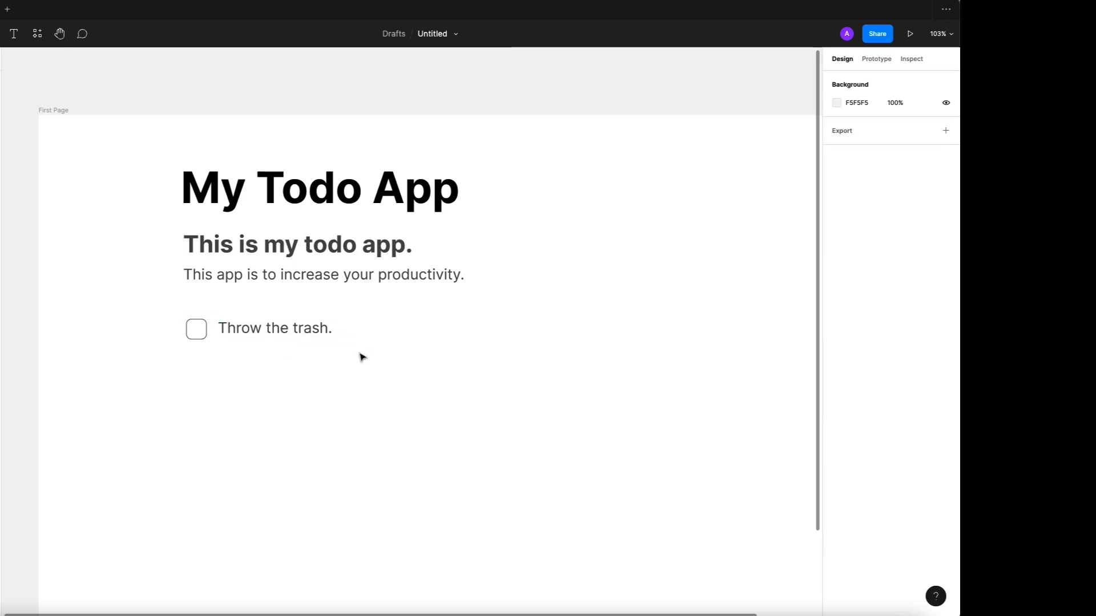
Step: Duplicate the checkbox with its "Throw the trash." label and place the copy directly below at about Y 404
left_click_drag(362, 357, 166, 313)
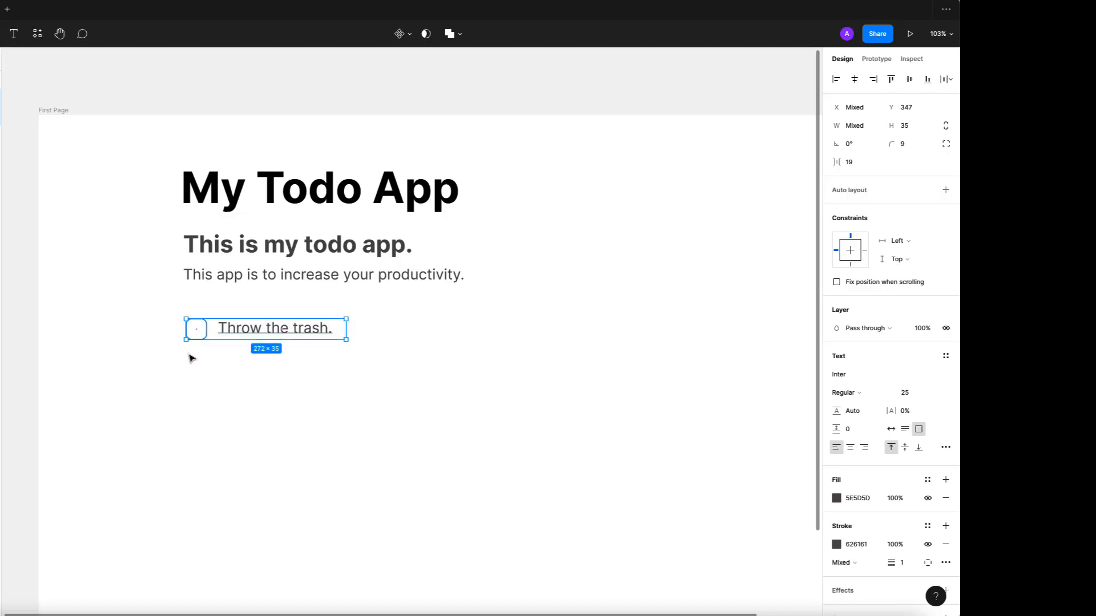
key("ctrl+d")
left_click_drag(260, 331, 261, 364)
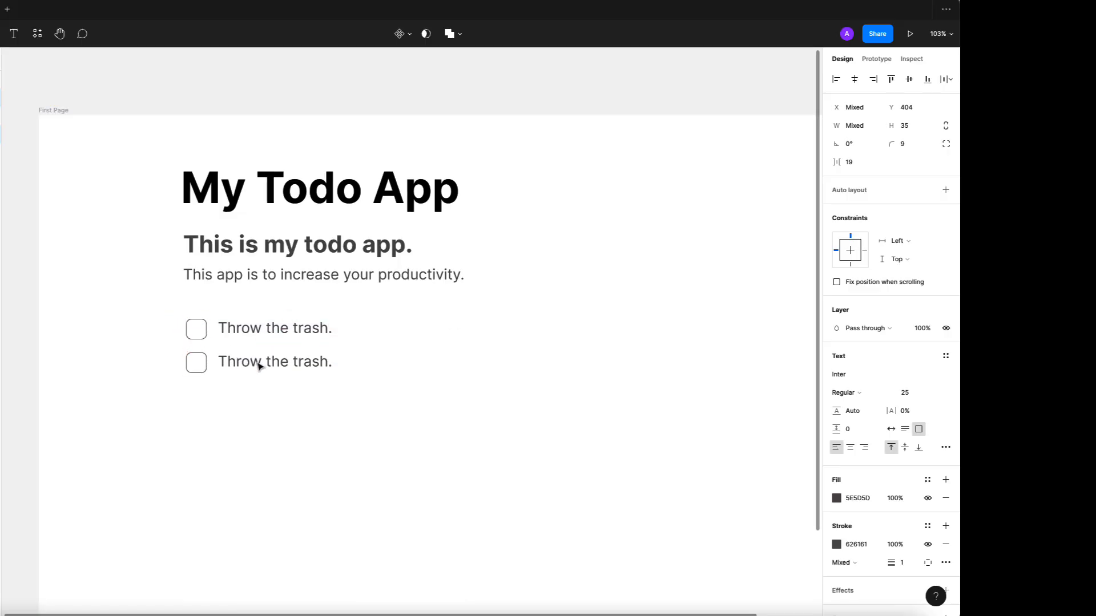
left_click(227, 410)
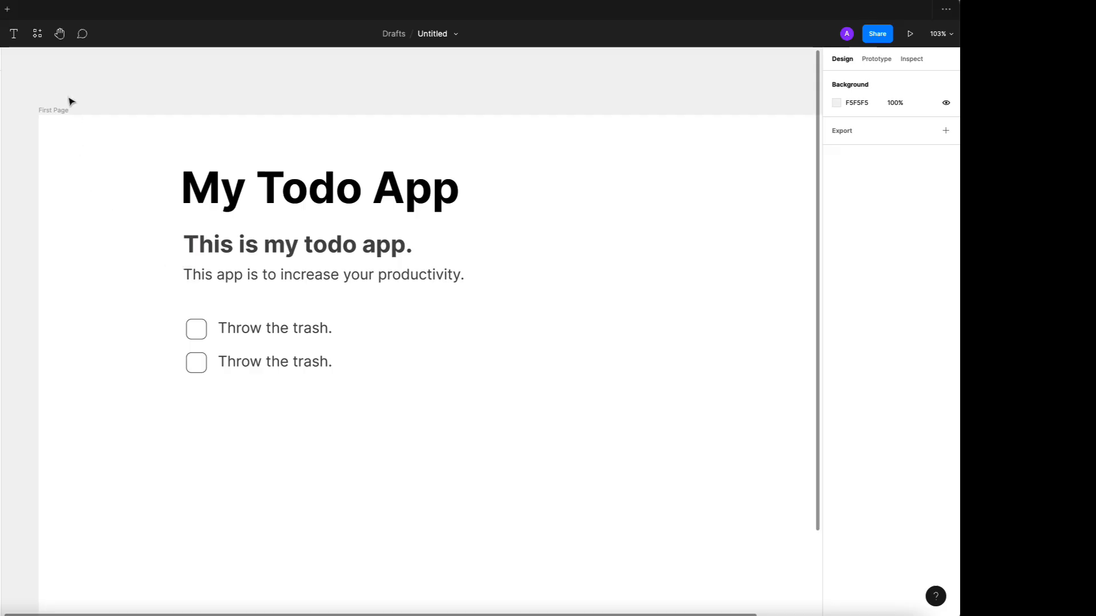
Step: Run the Font Awesome Icons plugin, search for "check", and insert the plain check mark icon
left_click(37, 35)
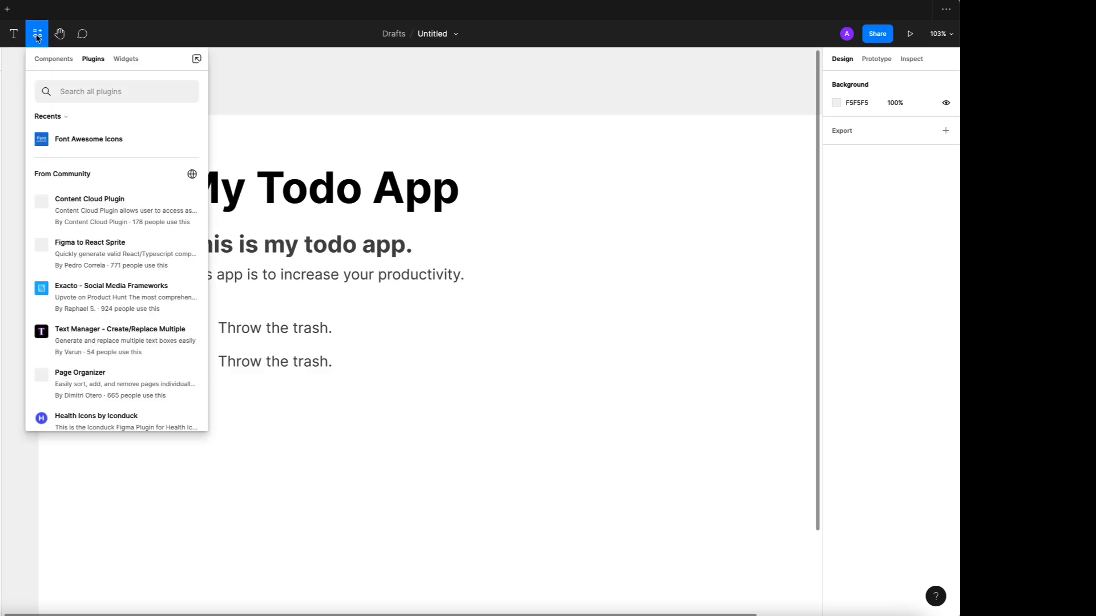
type("f")
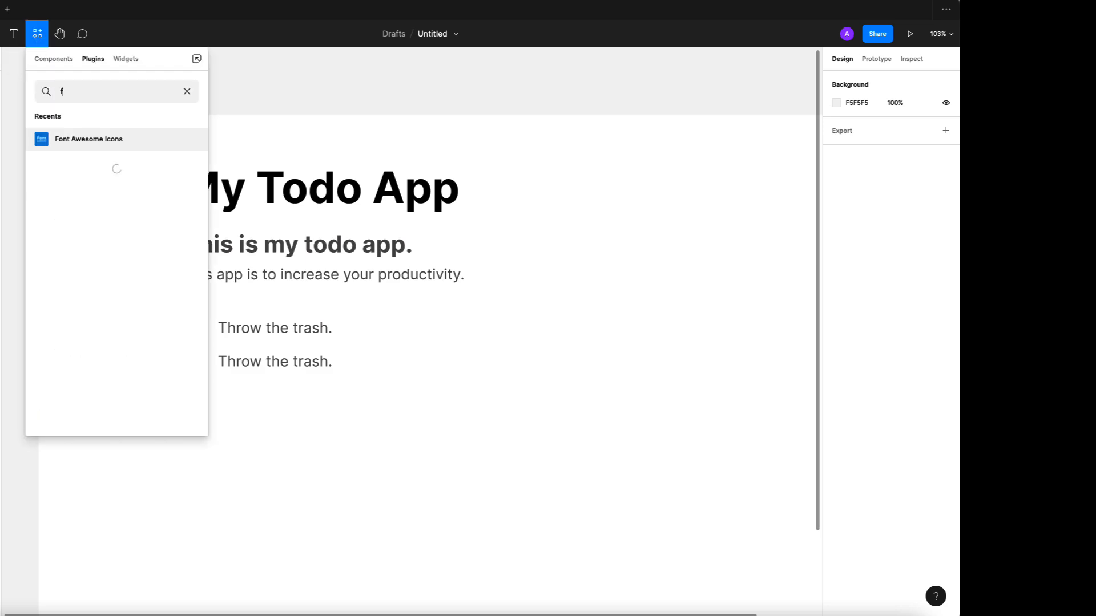
type("ont awes")
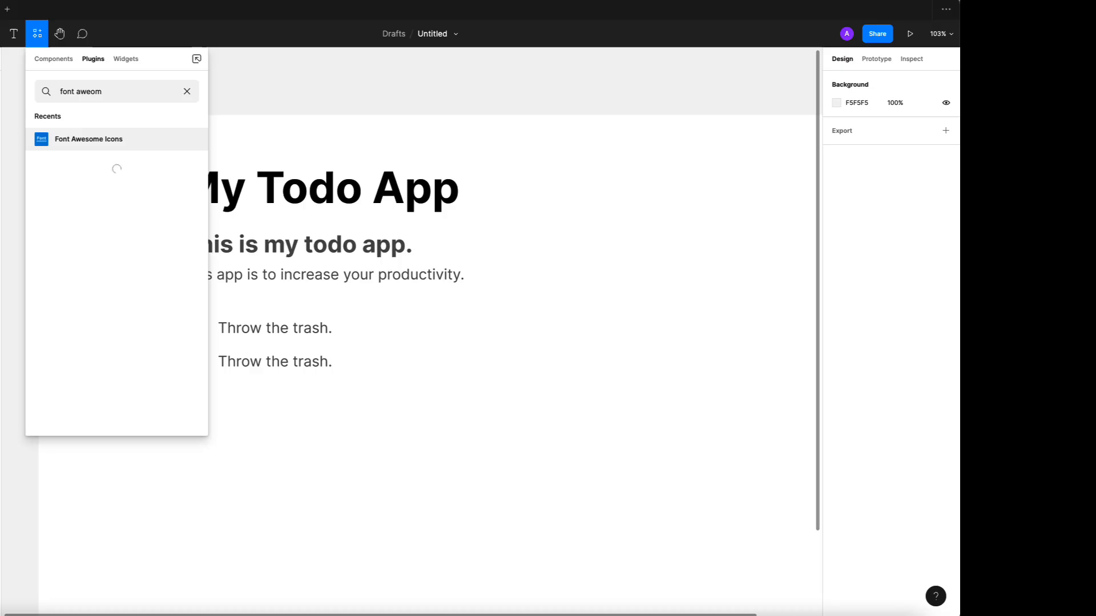
type("ome")
mouse_move(114, 134)
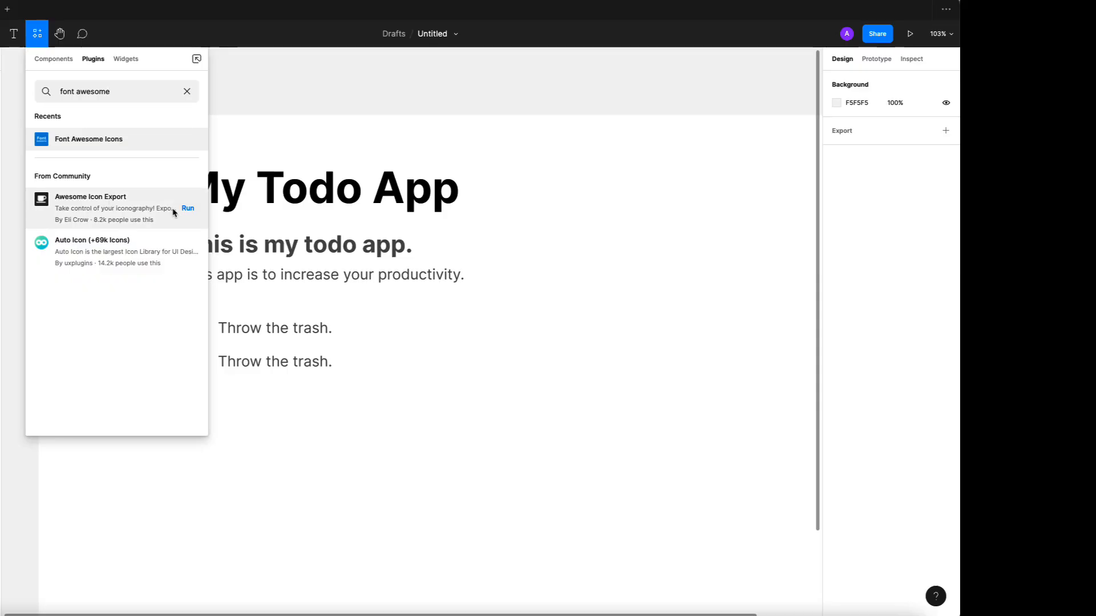
left_click(187, 140)
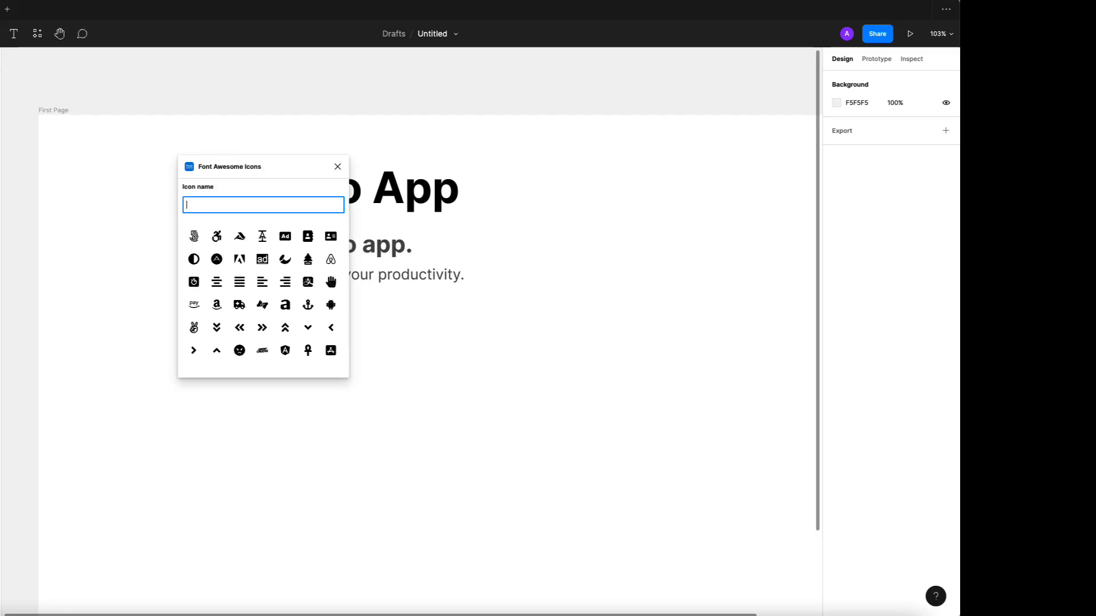
type("check")
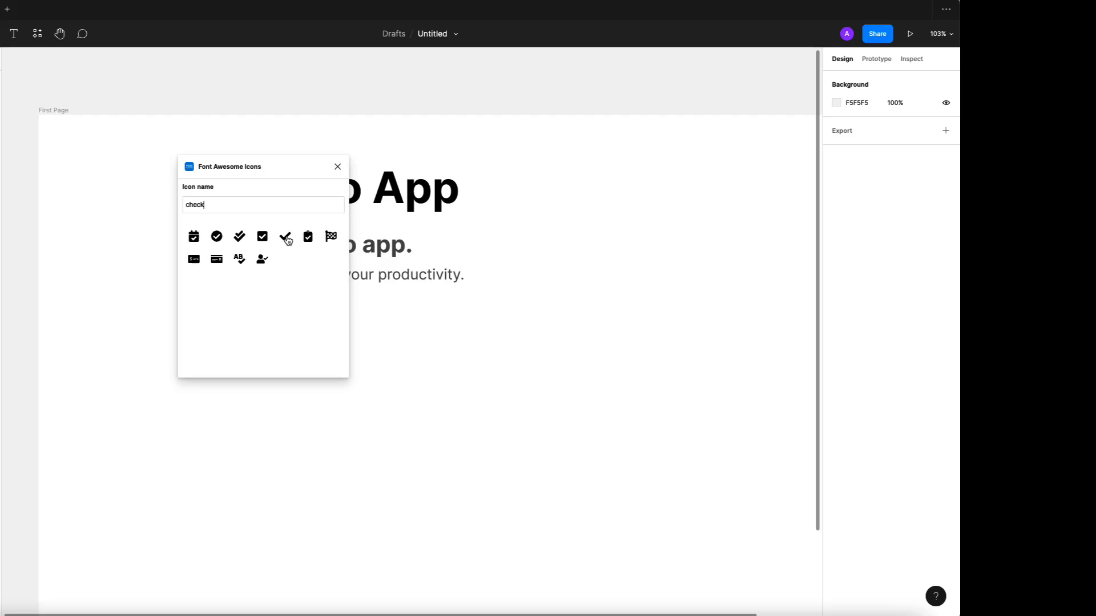
left_click(287, 240)
left_click(419, 342)
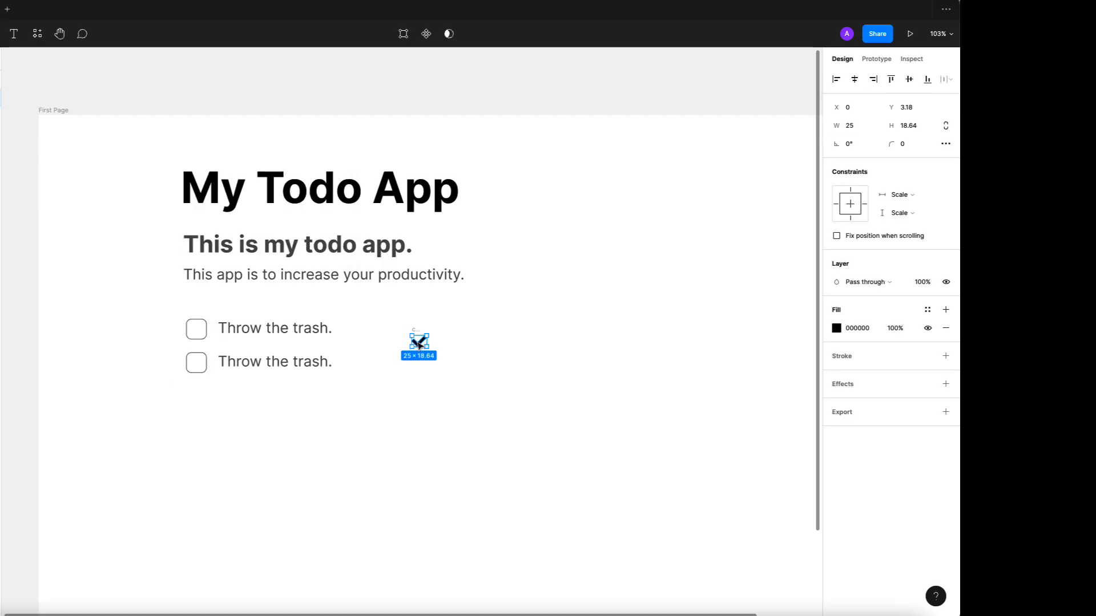
Step: Move the check mark into the second checkbox and nudge it vertically until it is centred
left_click_drag(420, 343, 199, 364)
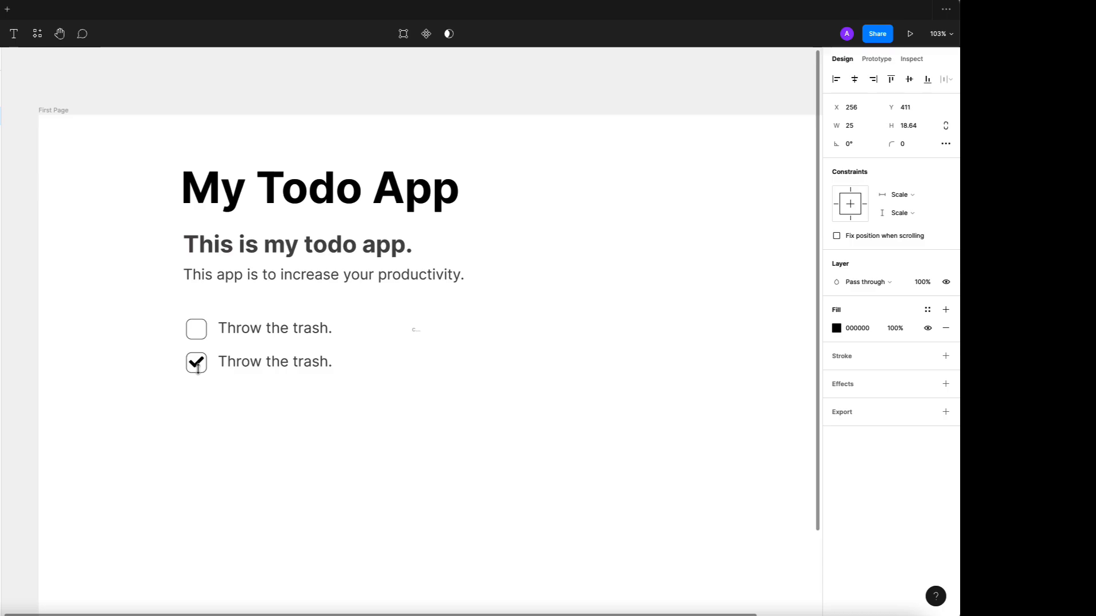
key("Up")
key("Up")
key("Up")
key("Up")
key("Down")
key("Down")
key("Down")
Step: Delete the empty 25 × 25 icon frame left over beside the todo items
left_click(430, 398)
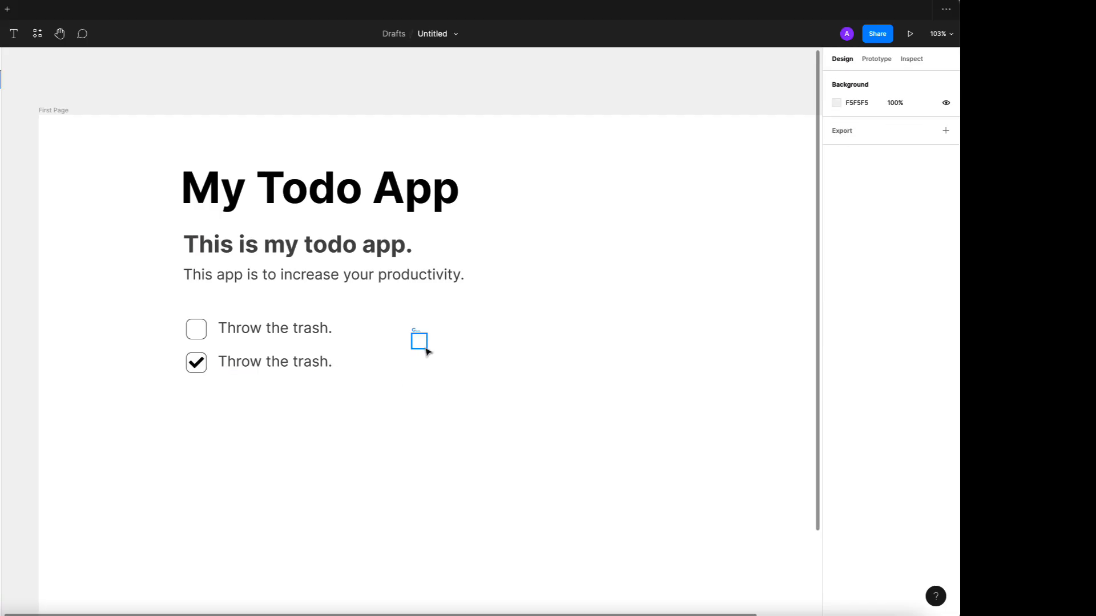
left_click(418, 335)
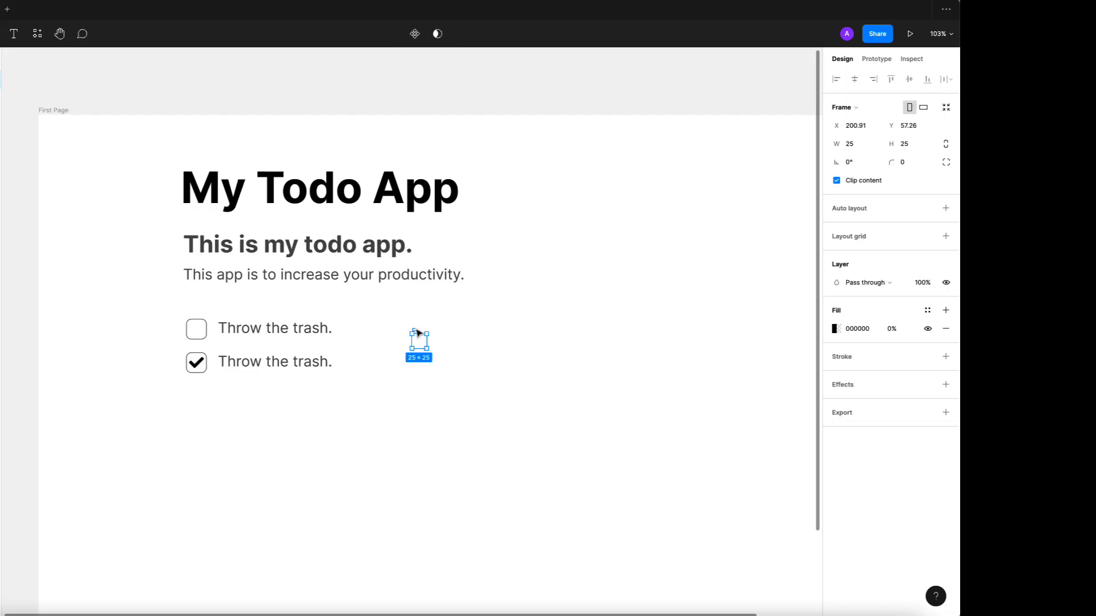
key("Delete")
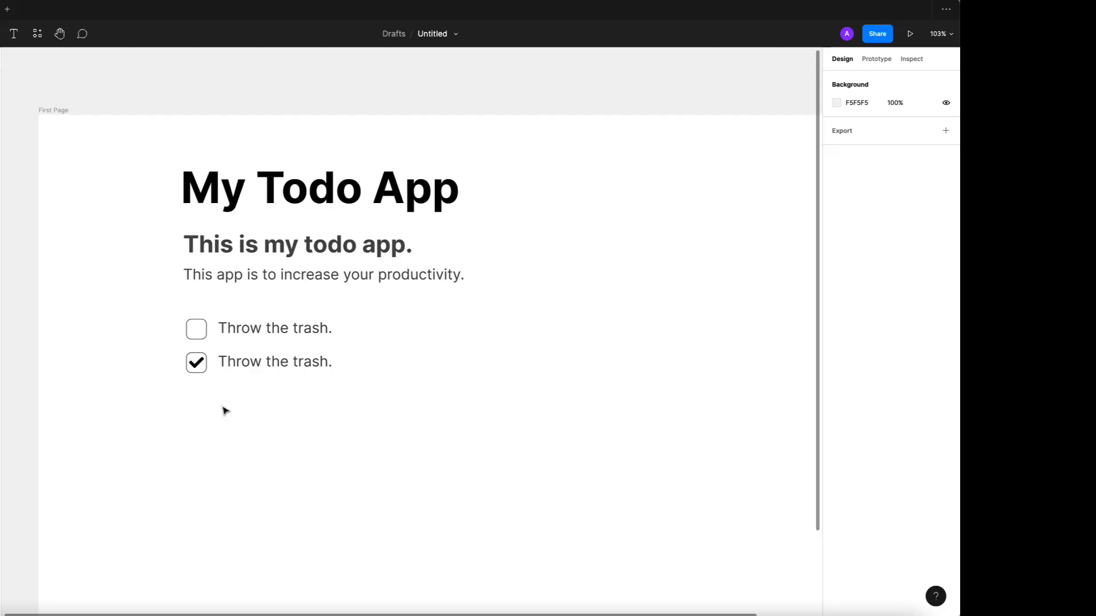
left_click_drag(173, 312, 372, 343)
left_click(170, 352)
left_click_drag(174, 354, 376, 377)
left_click(342, 429)
left_click_drag(173, 318, 364, 342)
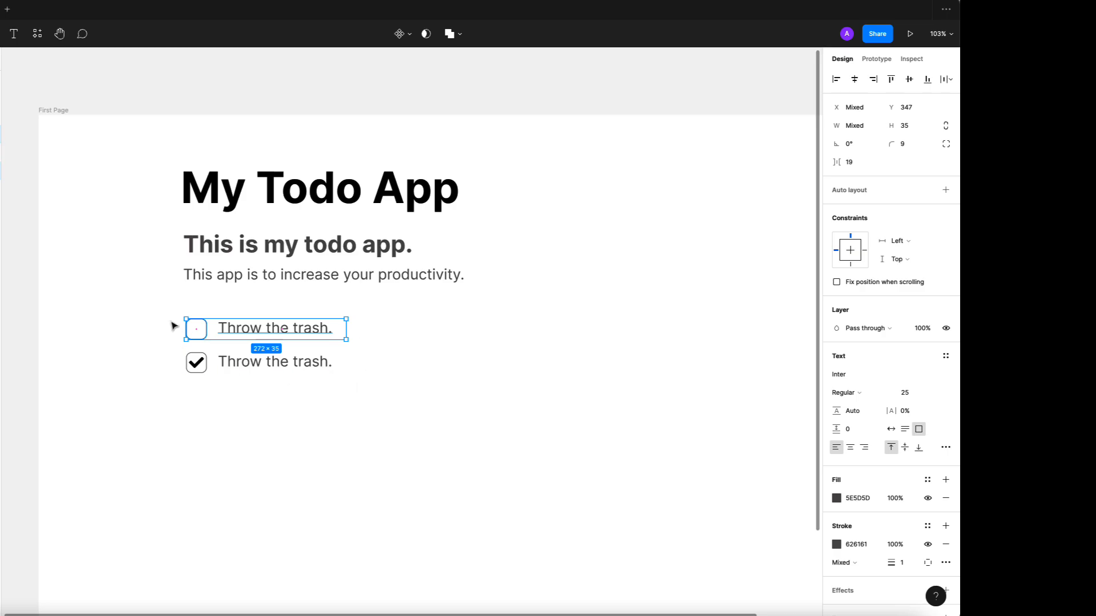
left_click(172, 326)
left_click_drag(171, 310, 374, 342)
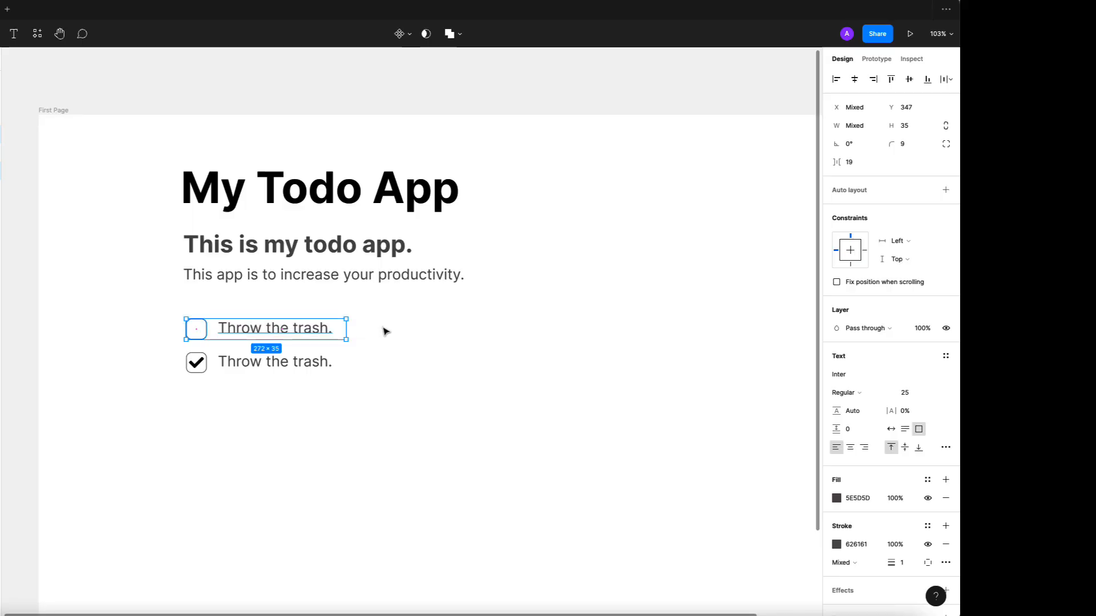
left_click(386, 331)
left_click(306, 333)
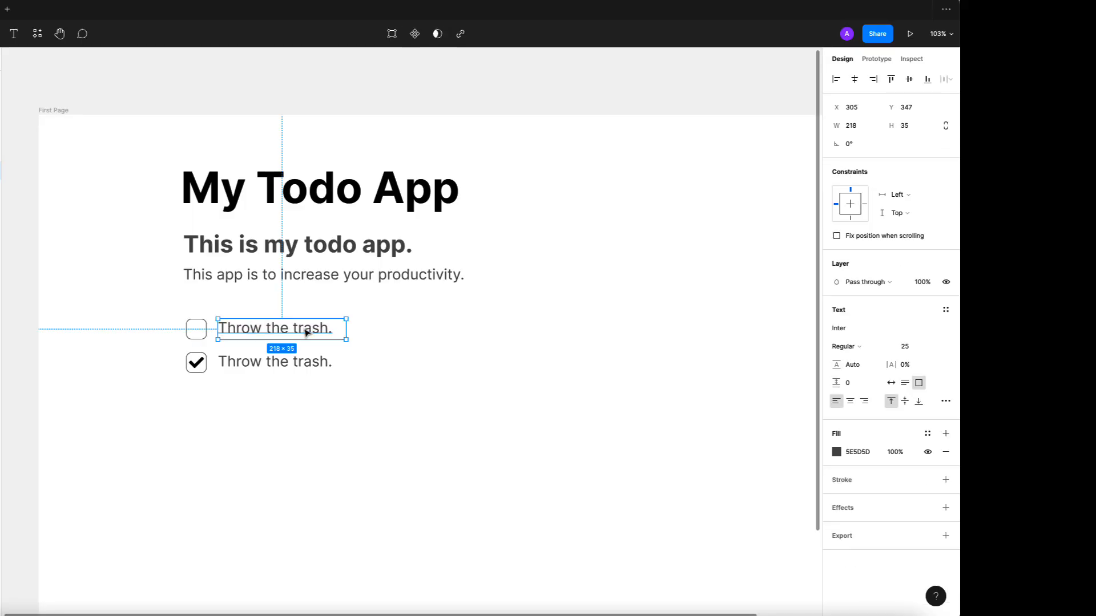
left_click(198, 321)
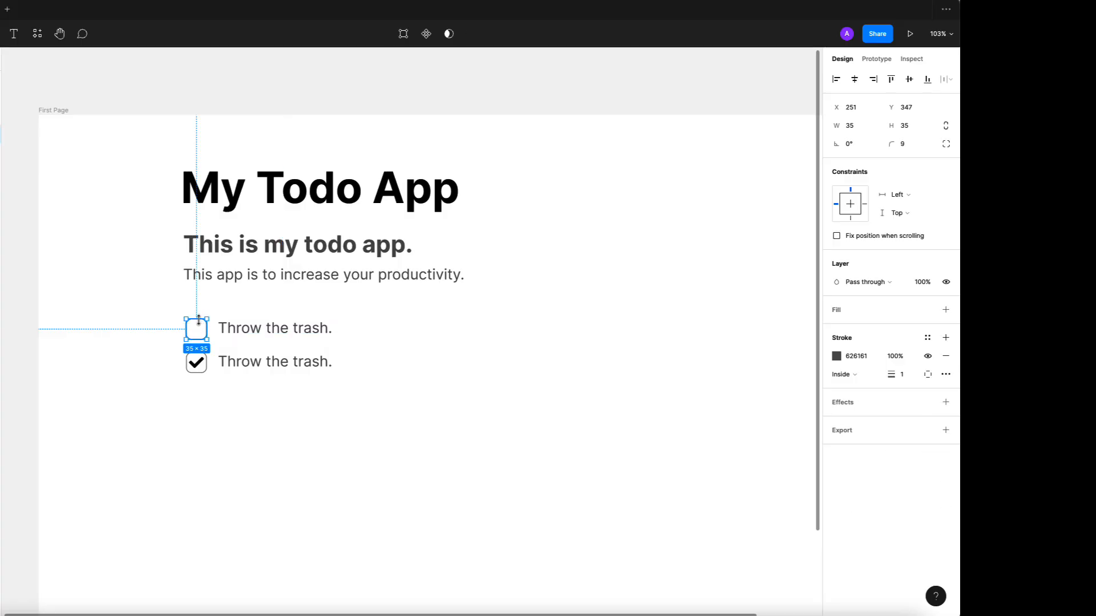
left_click(394, 345)
left_click_drag(404, 352, 151, 309)
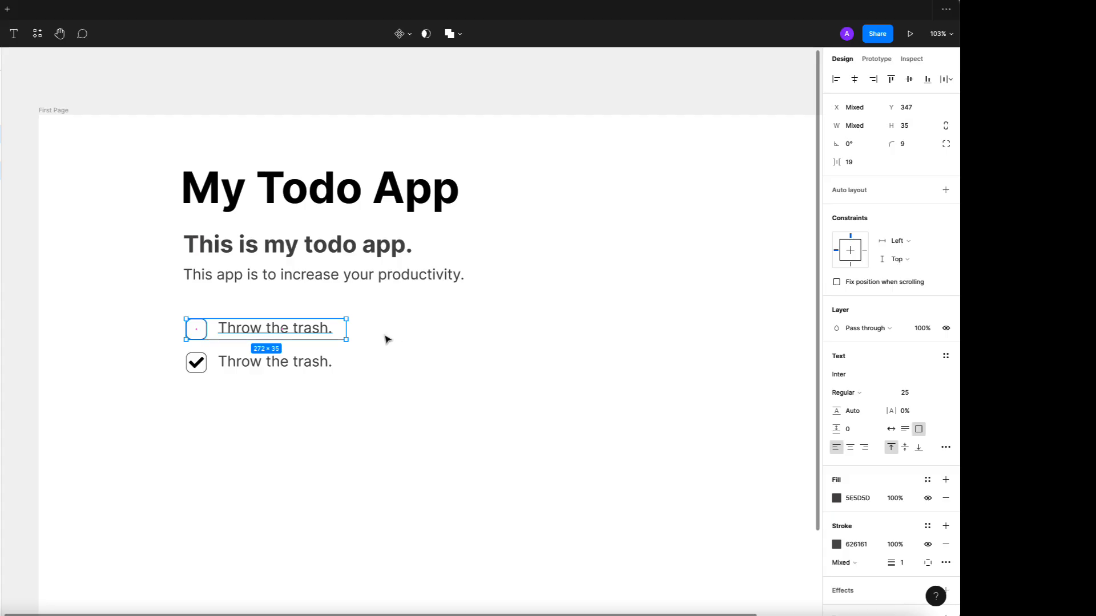
left_click(380, 390)
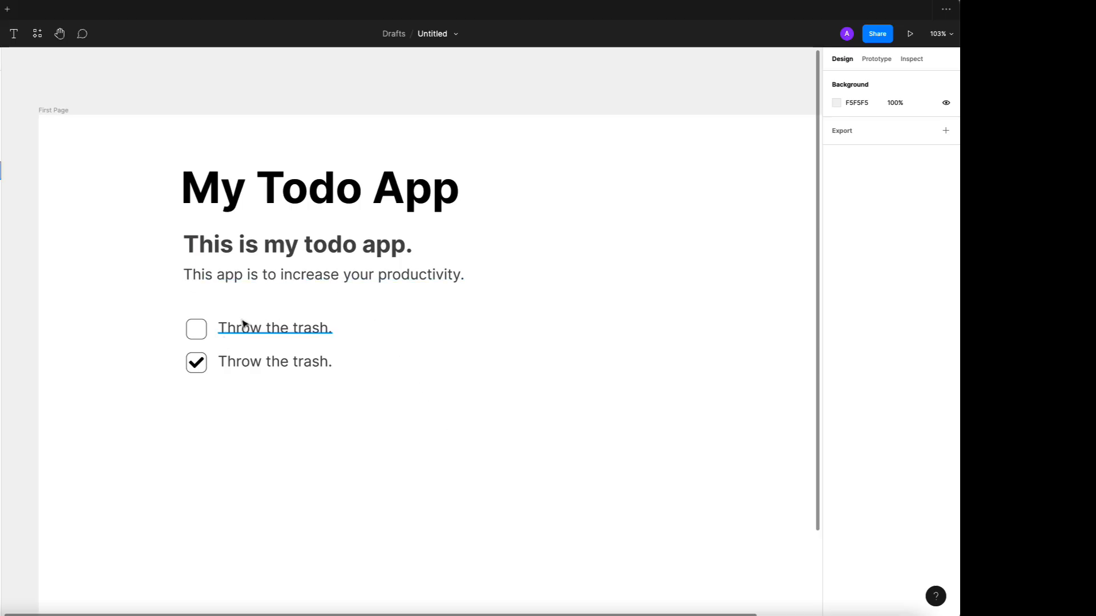
Step: Add auto layout to the first checkbox together with its "Throw the trash." label
left_click(201, 323)
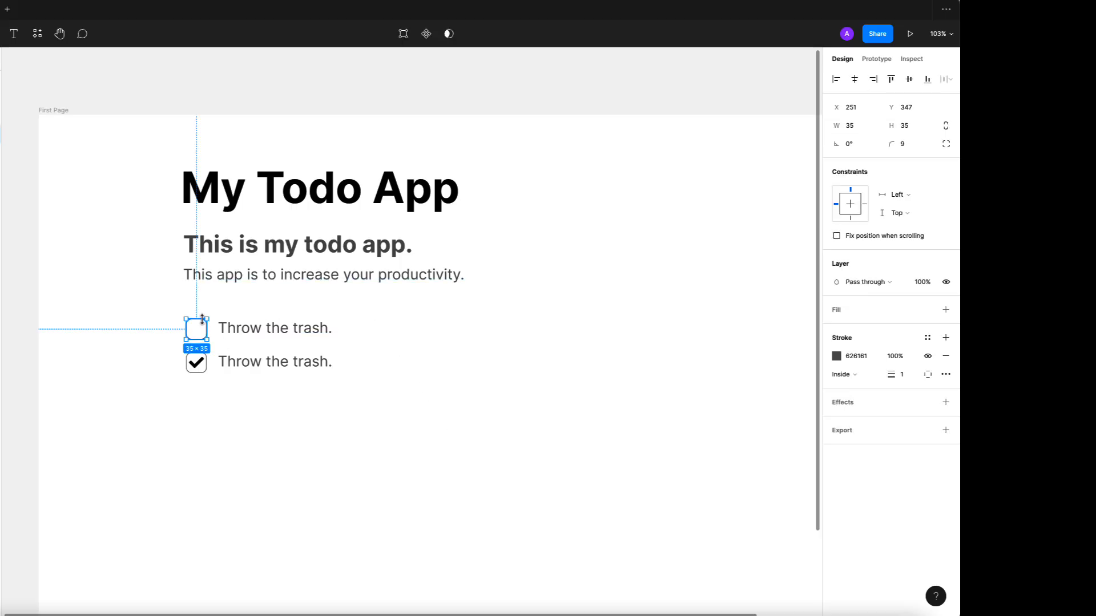
left_click(252, 329, "shift")
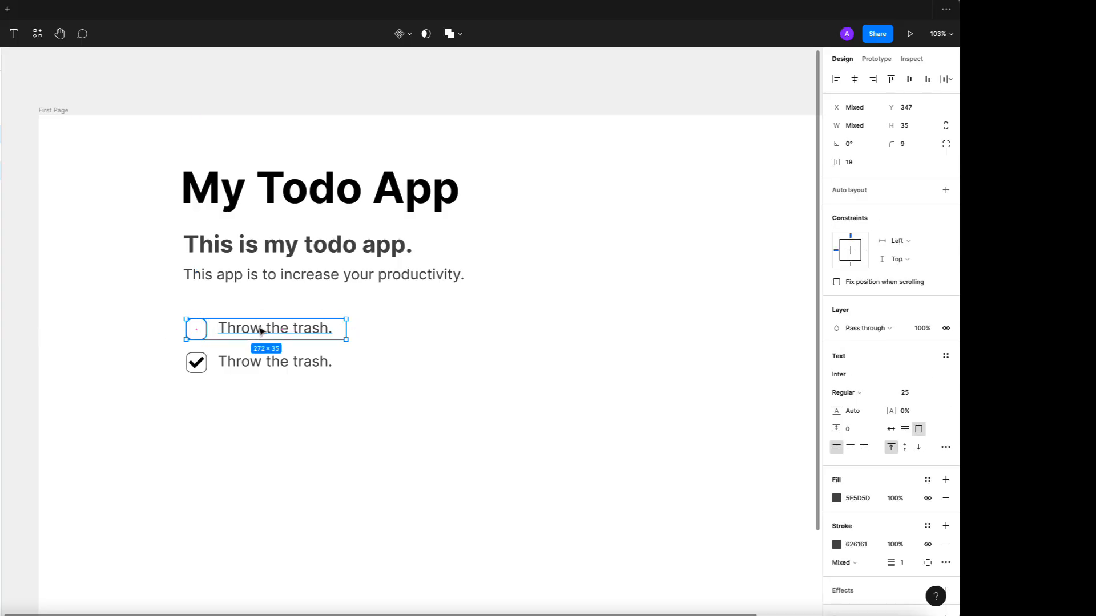
right_click(259, 329)
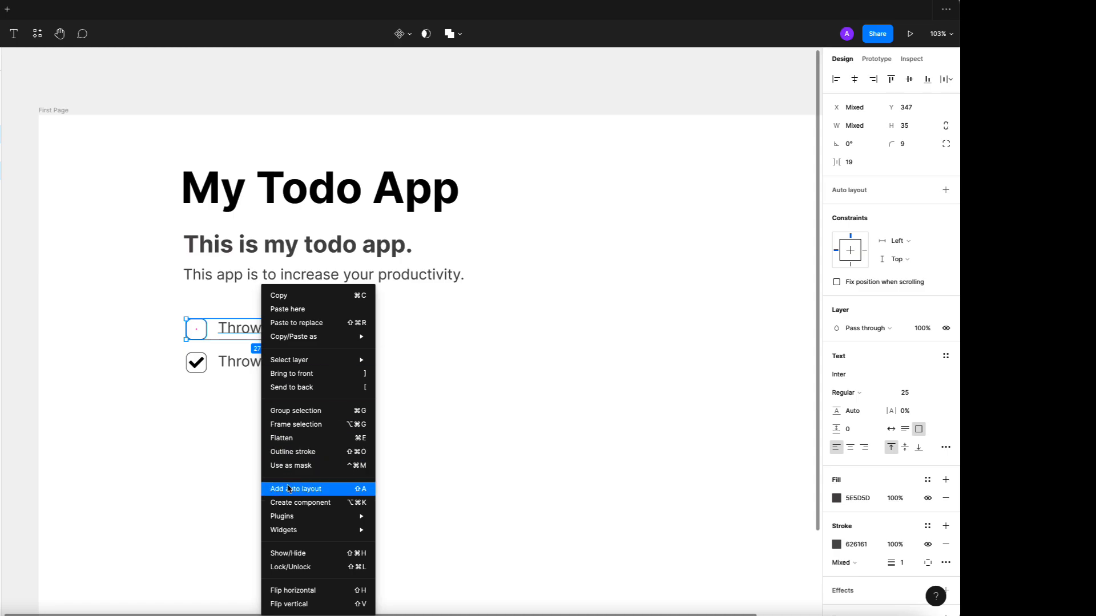
left_click(362, 489)
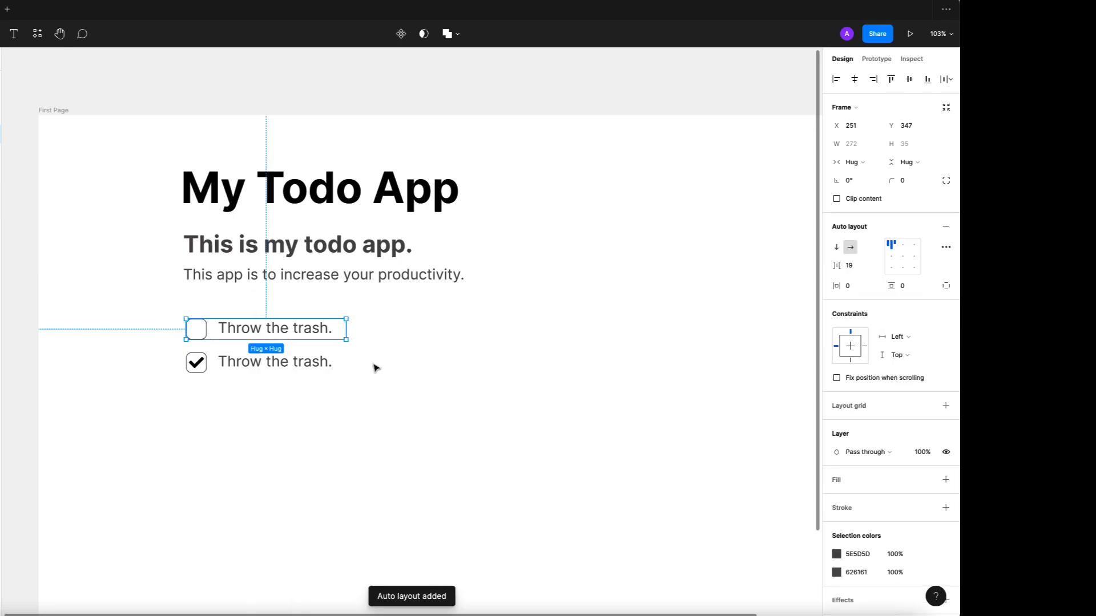
Step: Move the unchecked "Throw the trash." item slightly up to Y 343
left_click(350, 327)
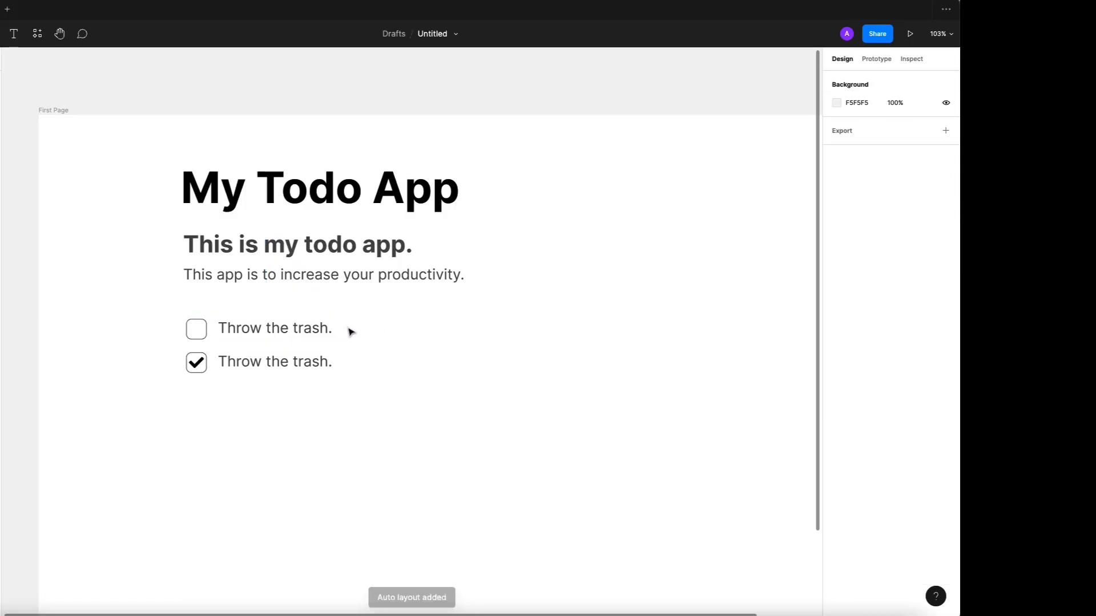
left_click(288, 327)
mouse_move(289, 328)
left_mouse_down()
mouse_move(344, 325)
mouse_move(288, 326)
left_mouse_up()
left_click(311, 494)
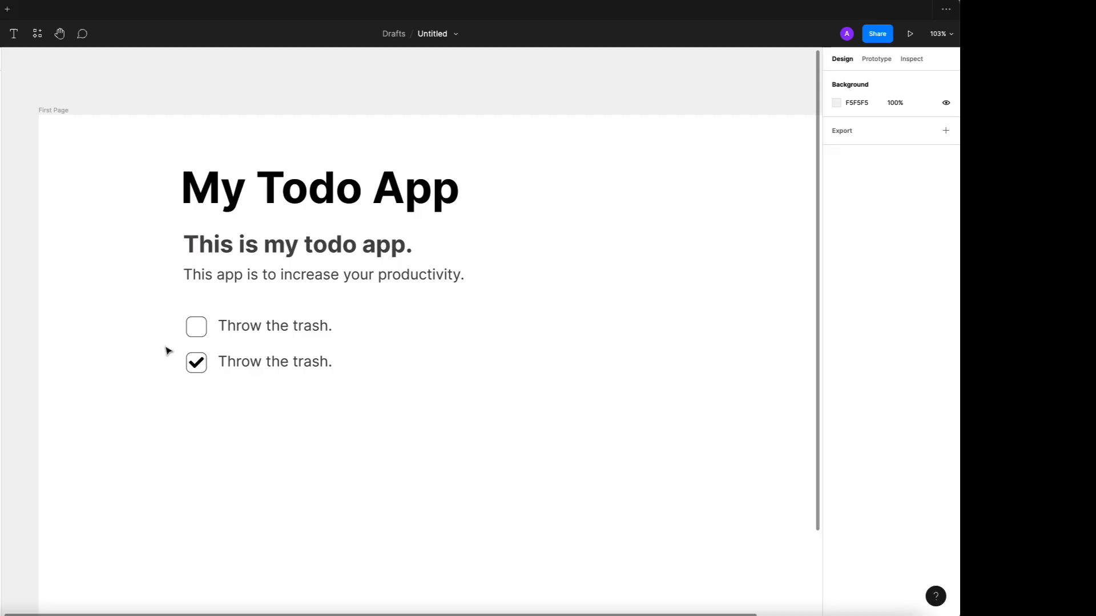
Step: Add auto layout to the second checkbox together with the check mark inside it
left_click_drag(171, 349, 214, 387)
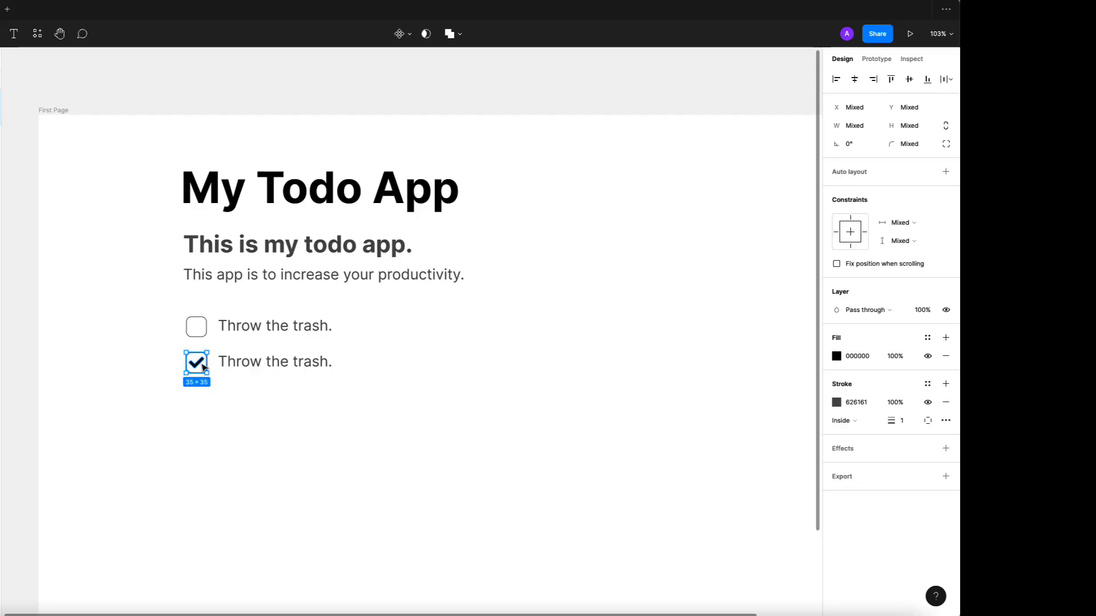
left_click(171, 346)
left_click_drag(163, 344, 220, 381)
right_click(194, 358)
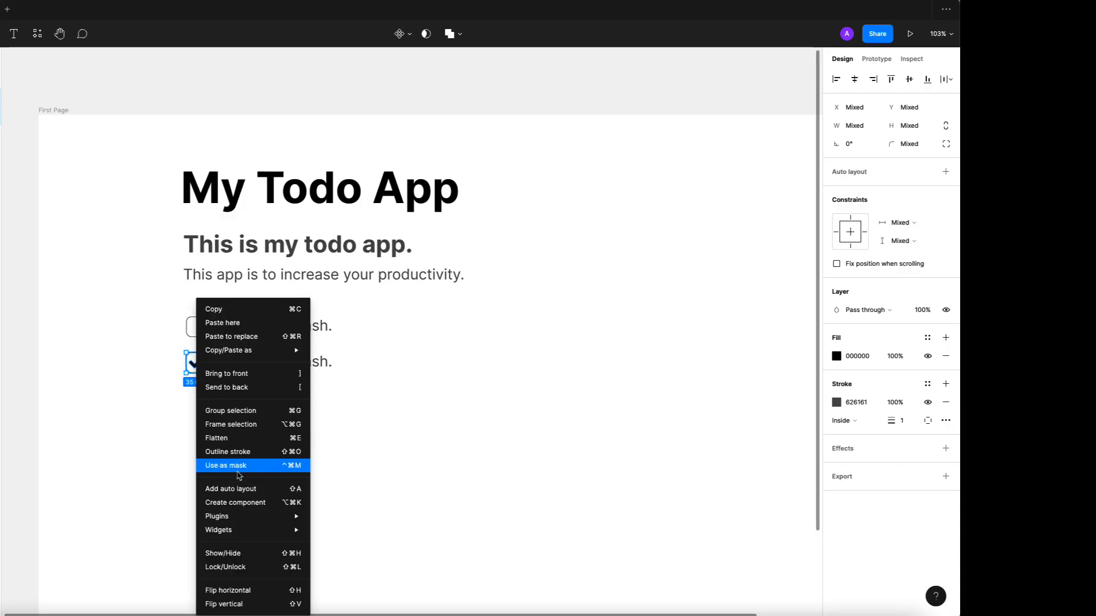
left_click(239, 489)
left_click(169, 350)
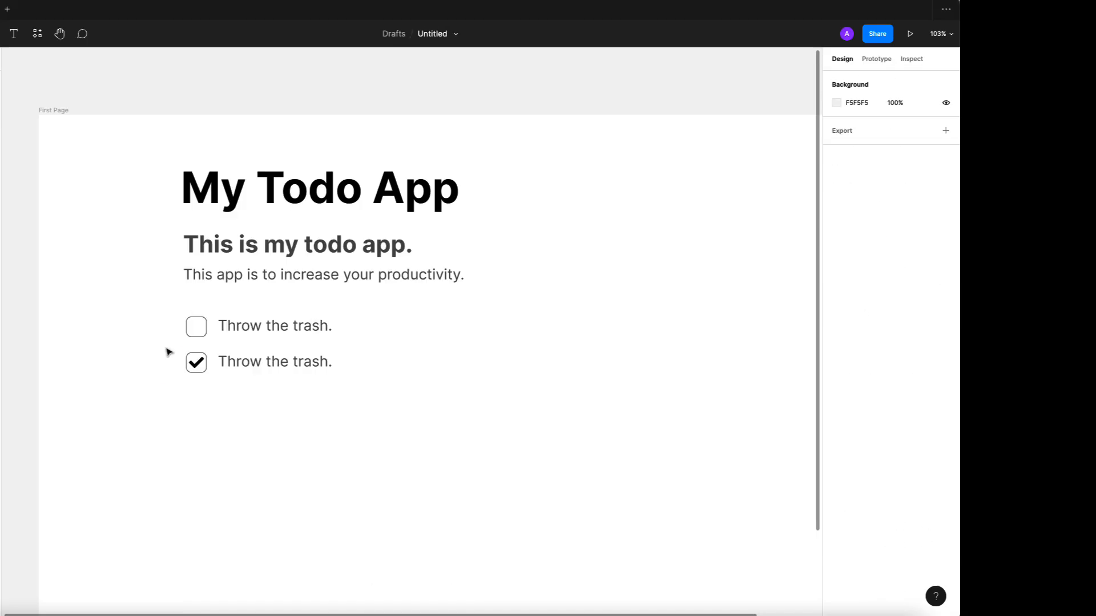
Step: Add auto layout to the checked checkbox together with its "Throw the trash." label
left_click_drag(163, 342, 367, 391)
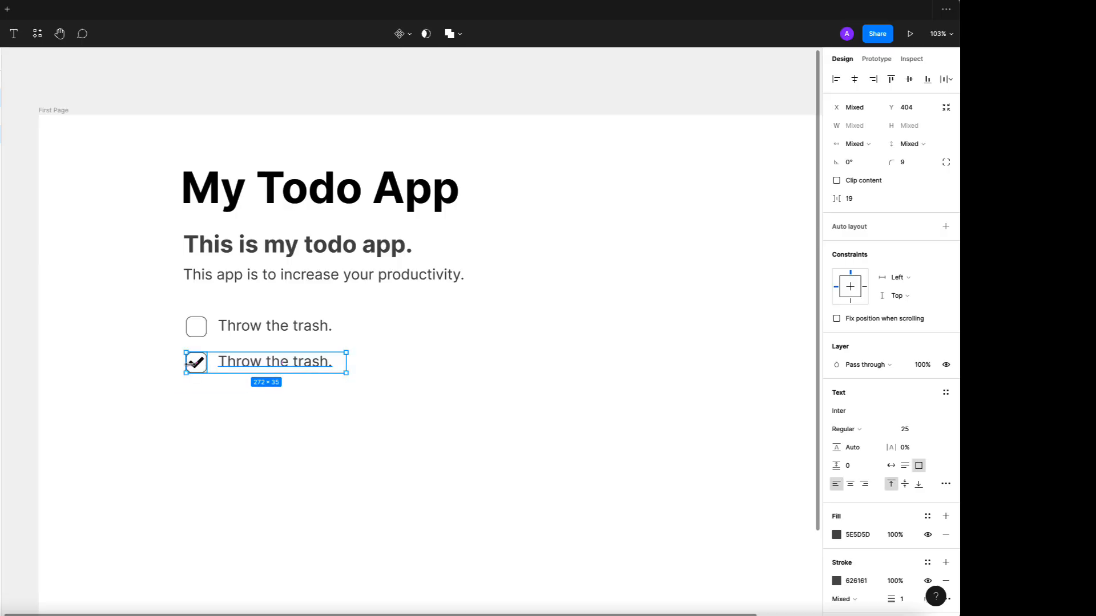
right_click(294, 363)
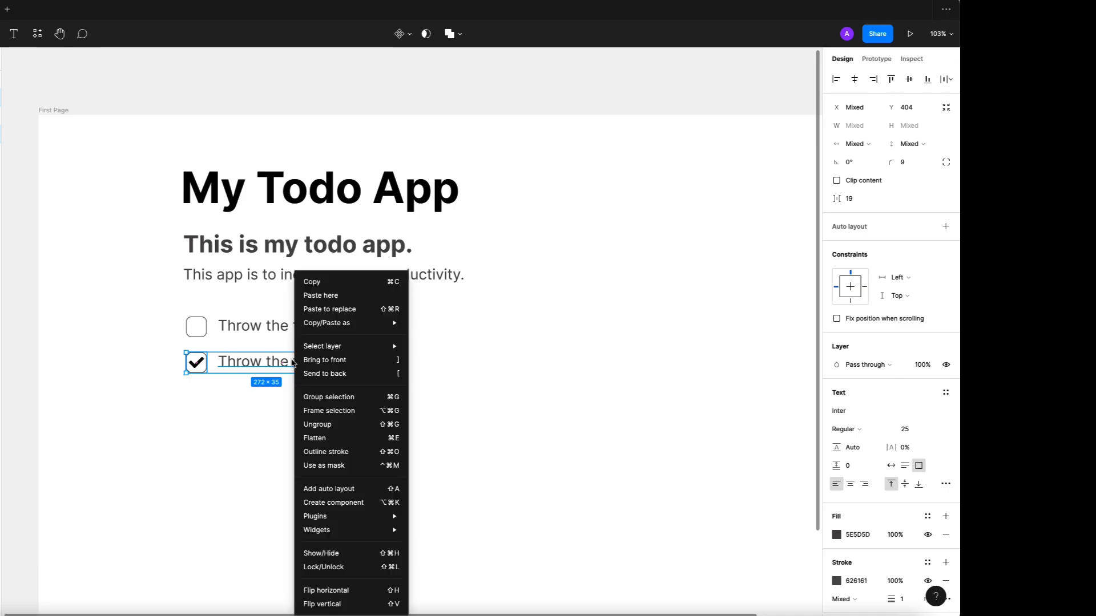
left_click(330, 489)
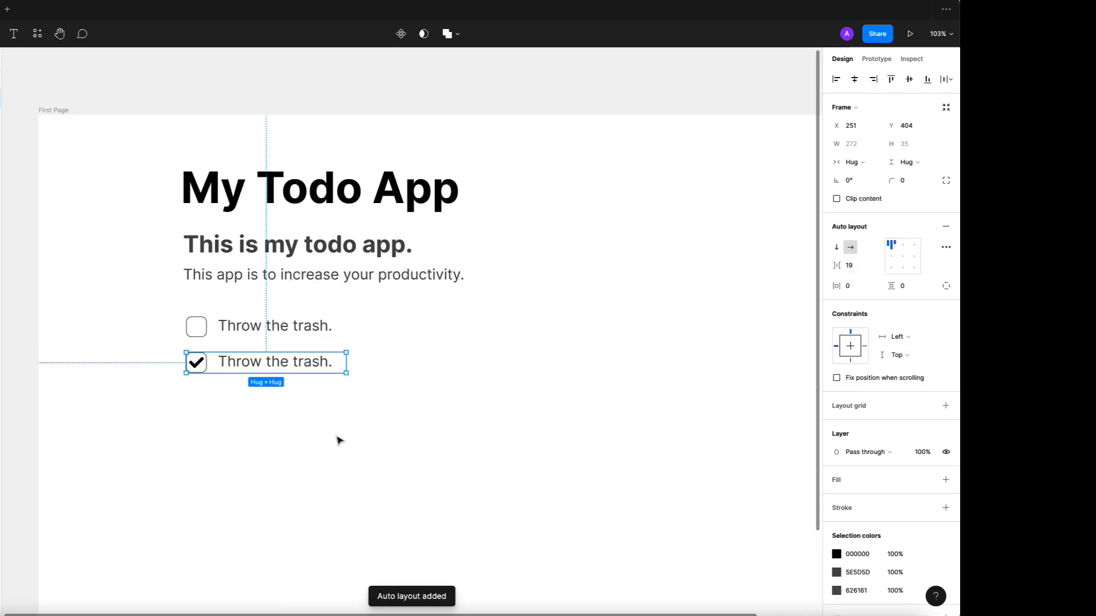
Step: Change the checked item's label to "Clean the bag."
left_click(297, 363)
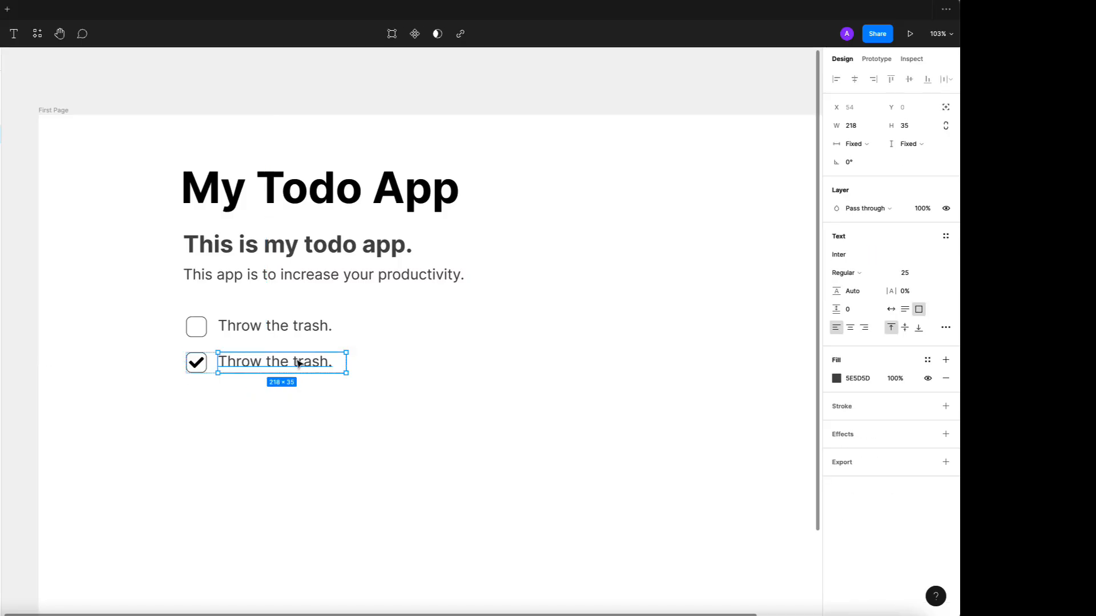
double_click(297, 363)
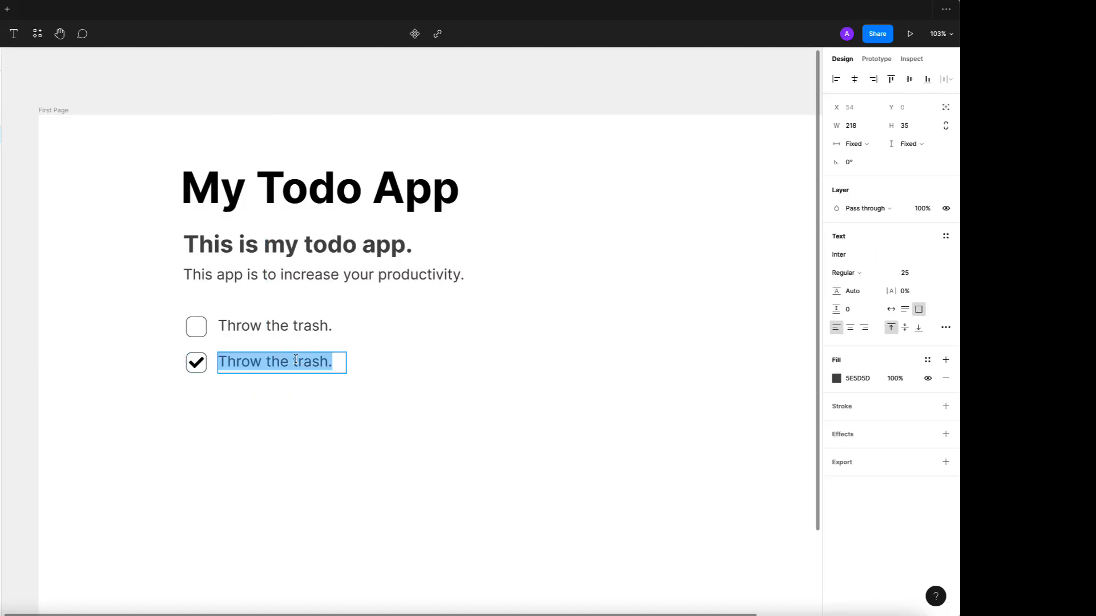
type("Clean the ")
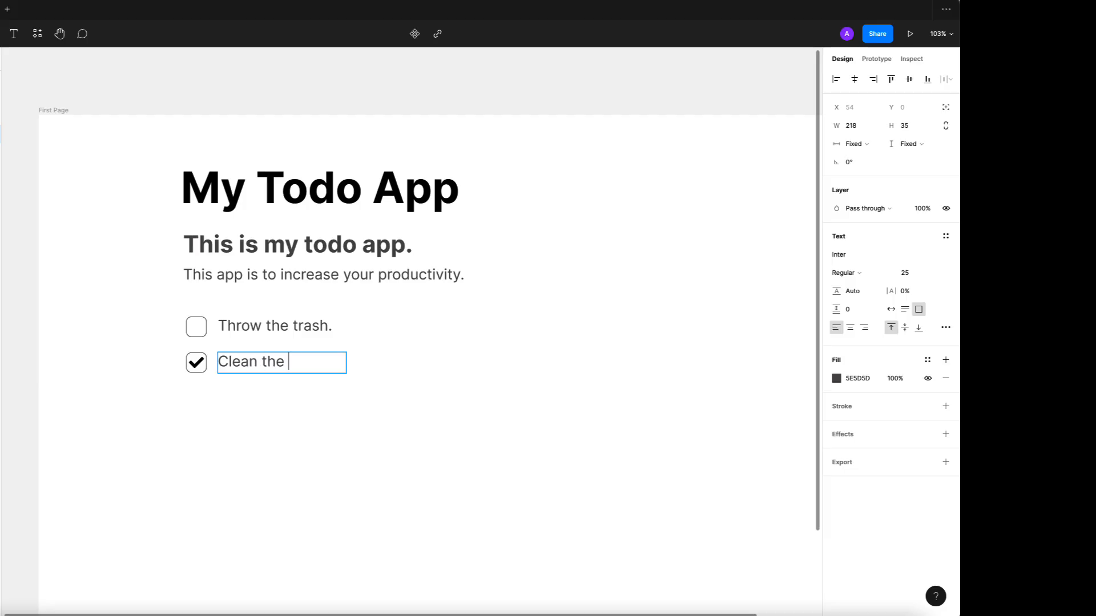
type("bag.")
key("Escape")
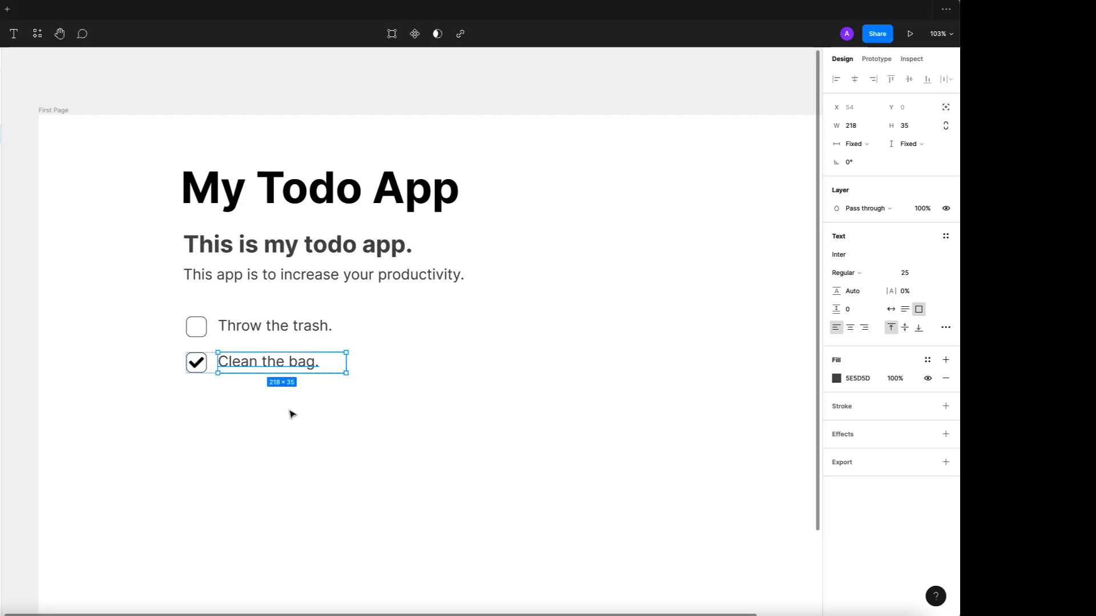
left_click(291, 413)
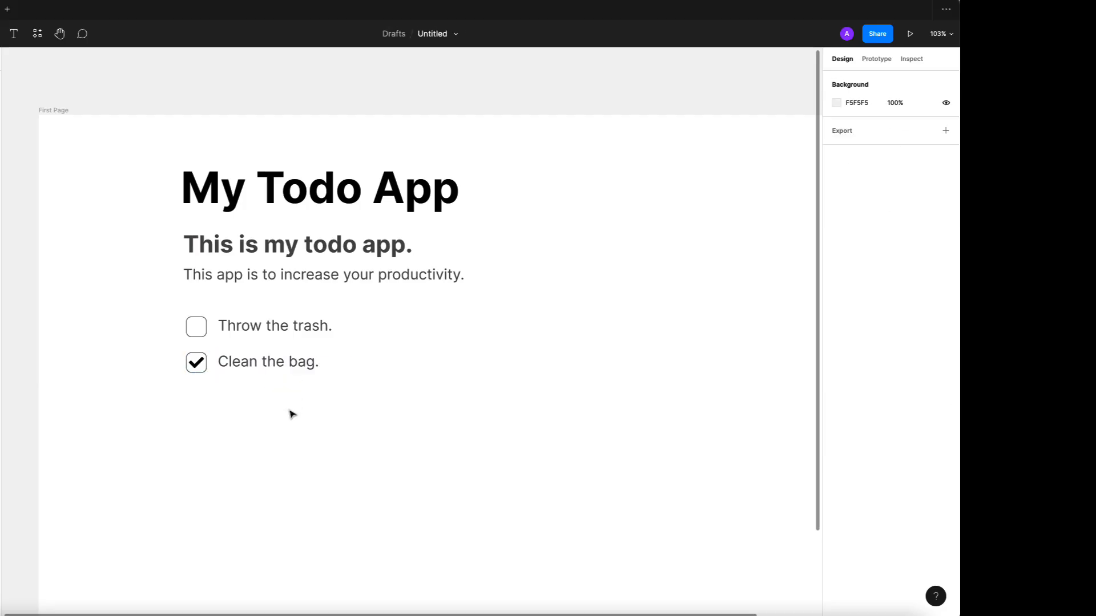
Step: Duplicate the unchecked "Throw the trash." item three times and stack the copies below the checked item with even gaps of 26
left_click(263, 335)
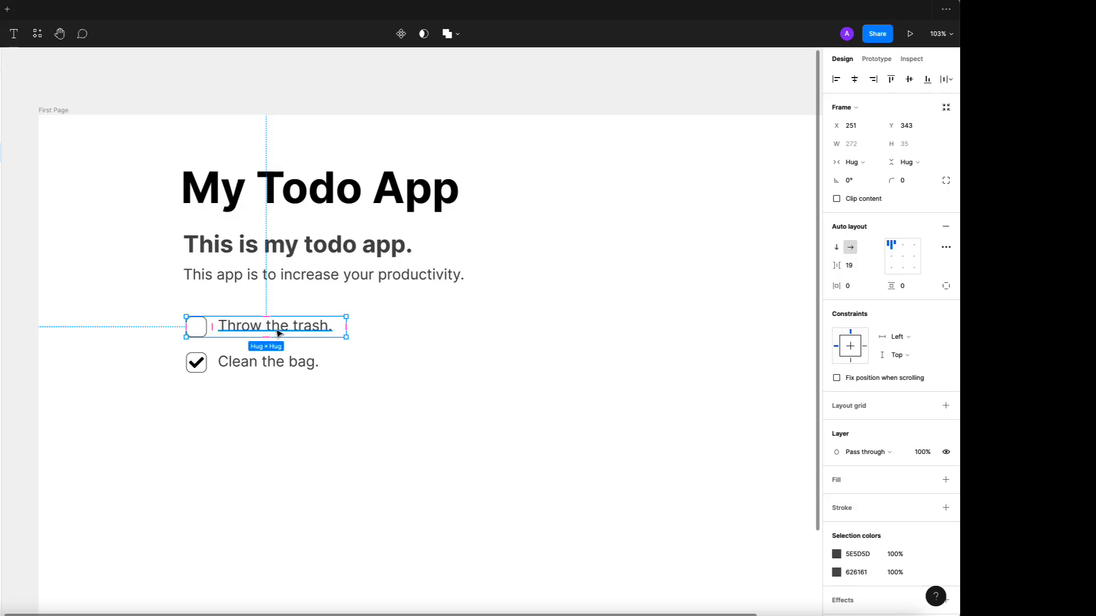
key("ctrl+d")
left_click_drag(278, 334, 274, 401)
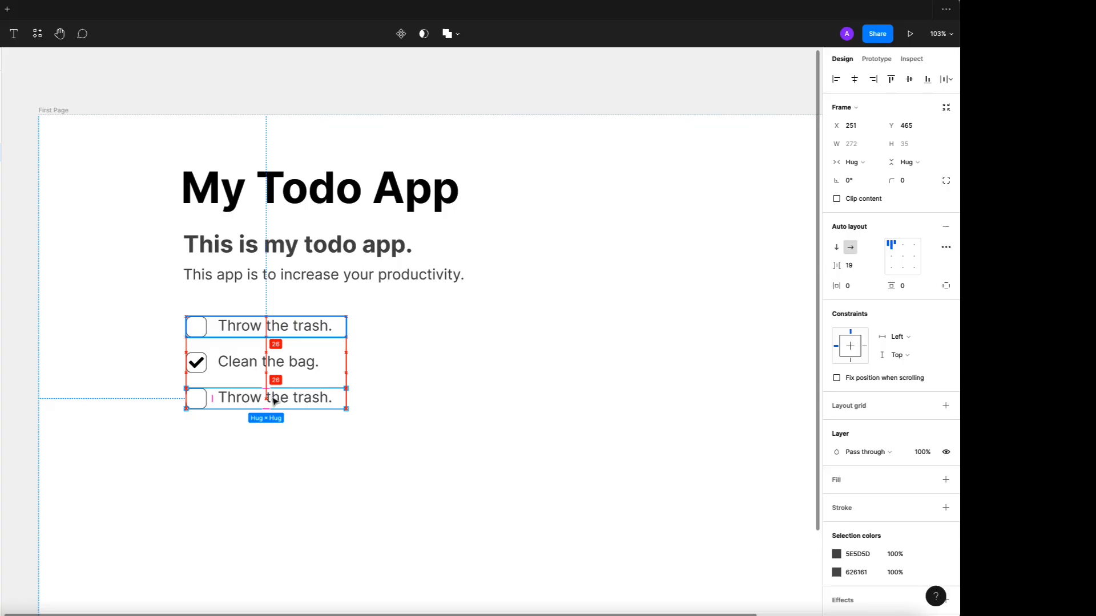
left_click_drag(274, 401, 274, 401)
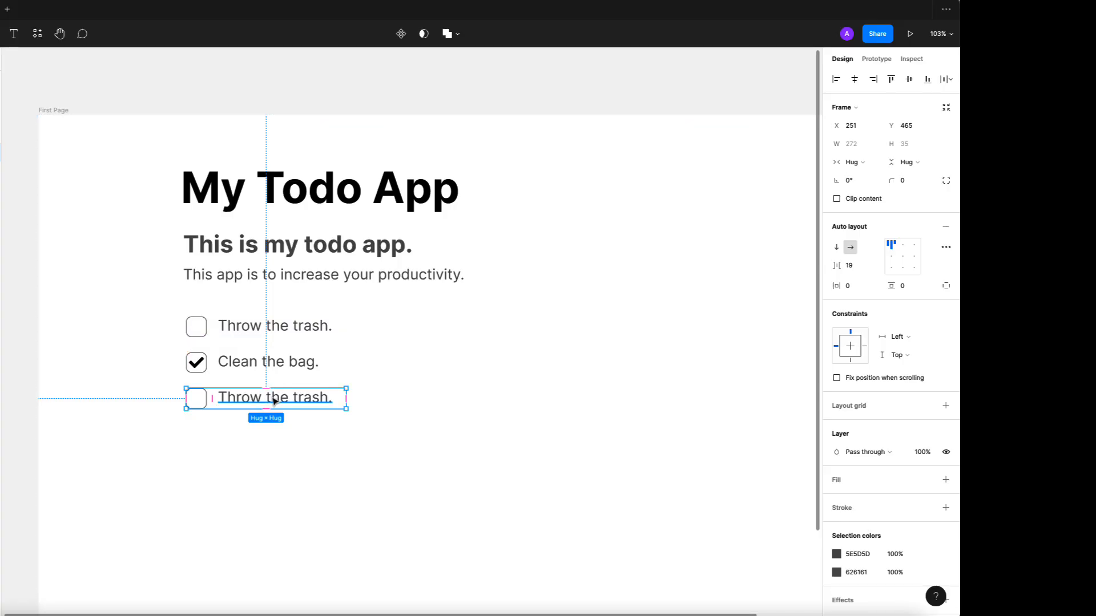
key("ctrl+d")
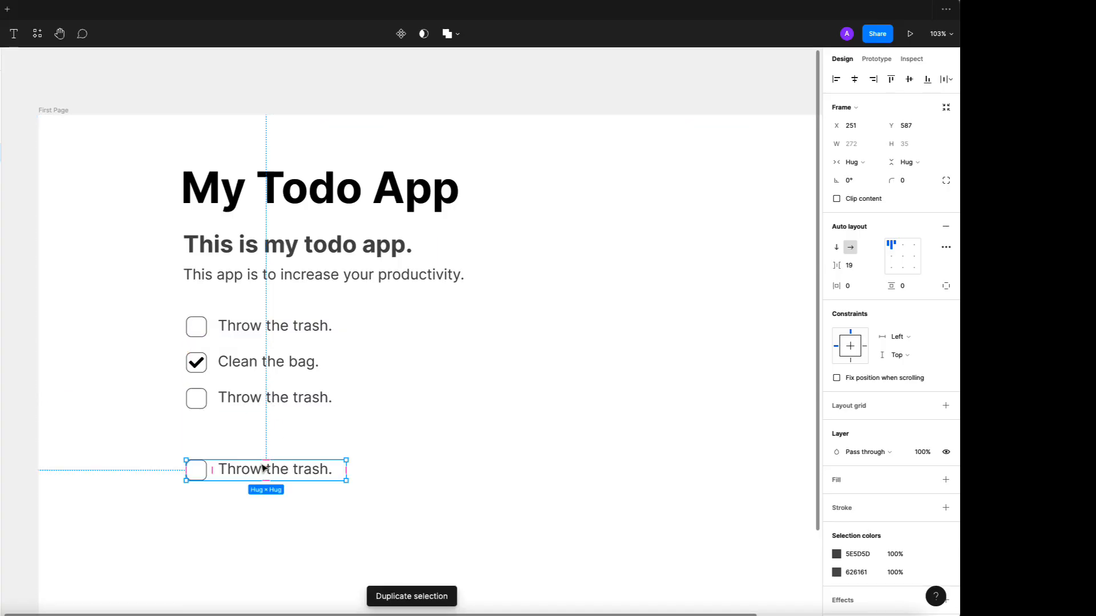
left_click_drag(264, 467, 264, 437)
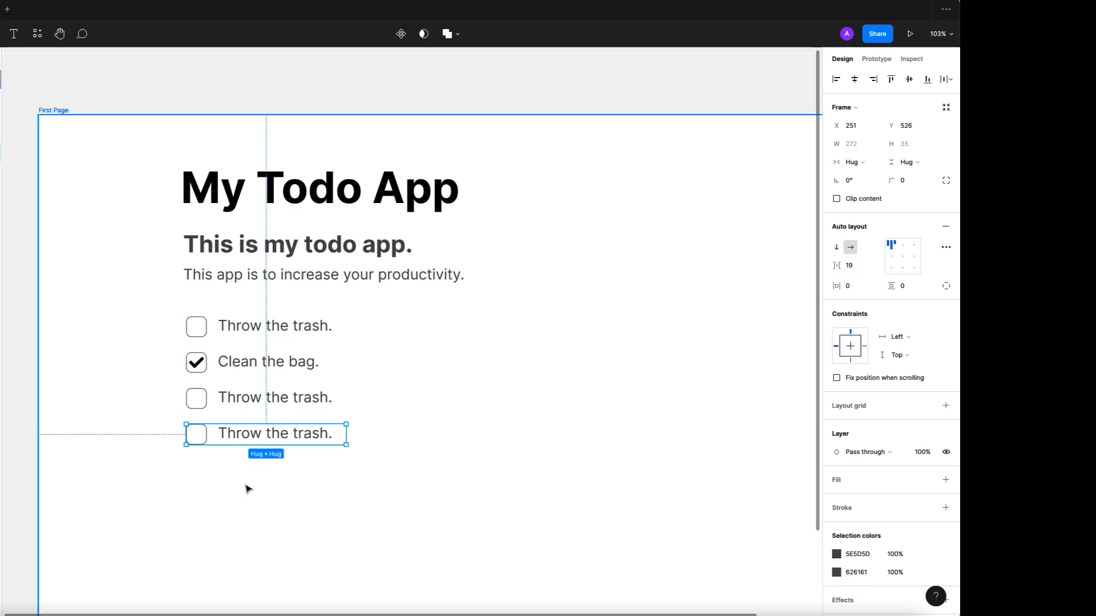
key("ctrl+d")
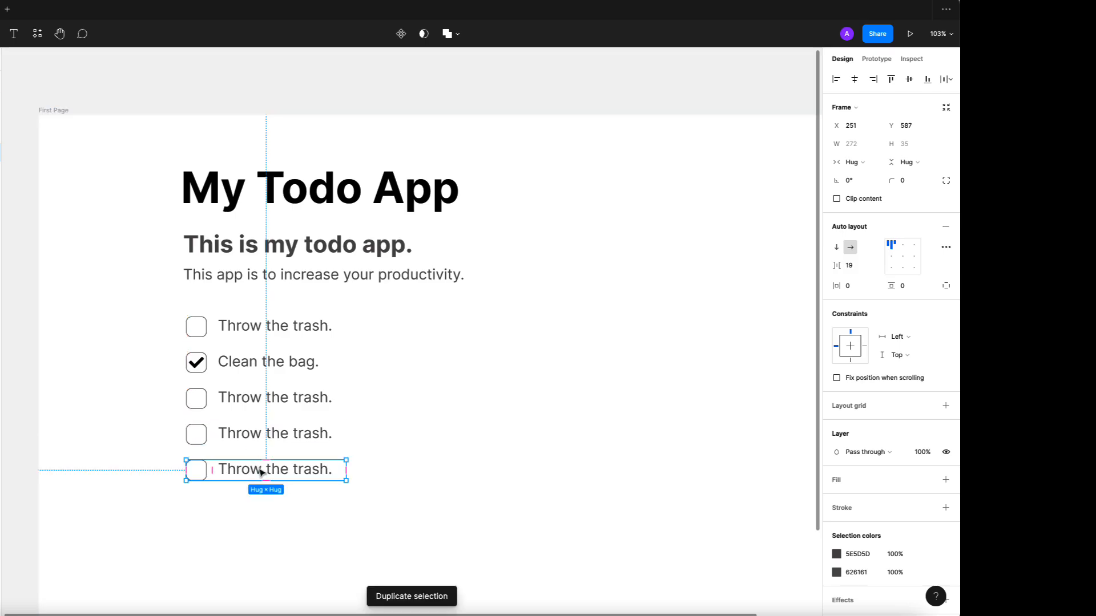
left_click(260, 548)
Step: Change the third item's label to "Fix the computer." and the fourth item's label to "Buy a new lamp."
double_click(259, 399)
double_click(260, 400)
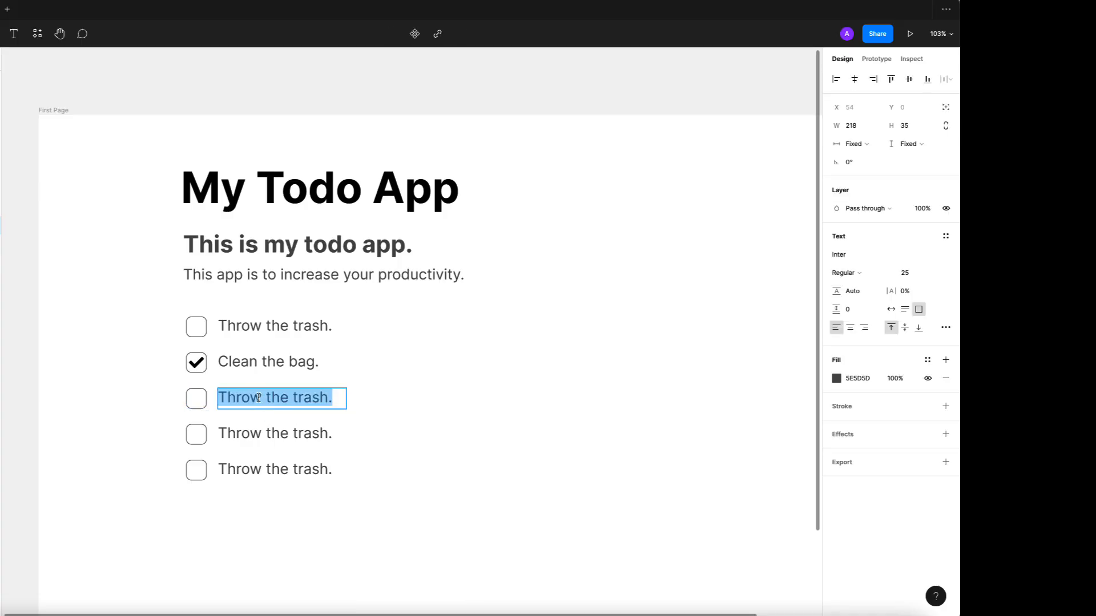
type("Fix the computer.")
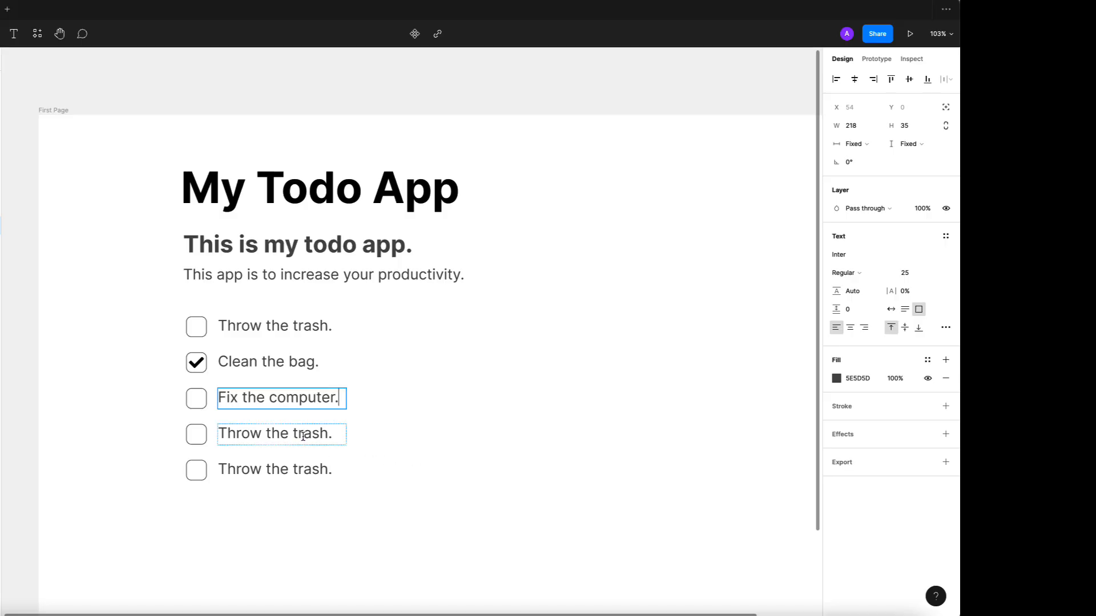
double_click(258, 433)
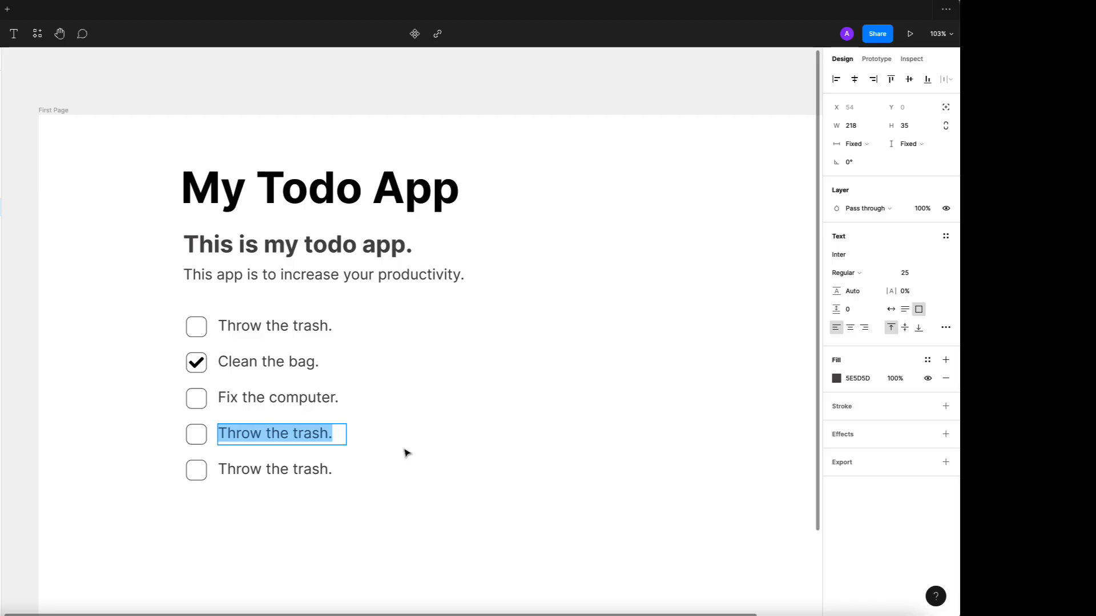
key("BackSpace")
type("Buy ")
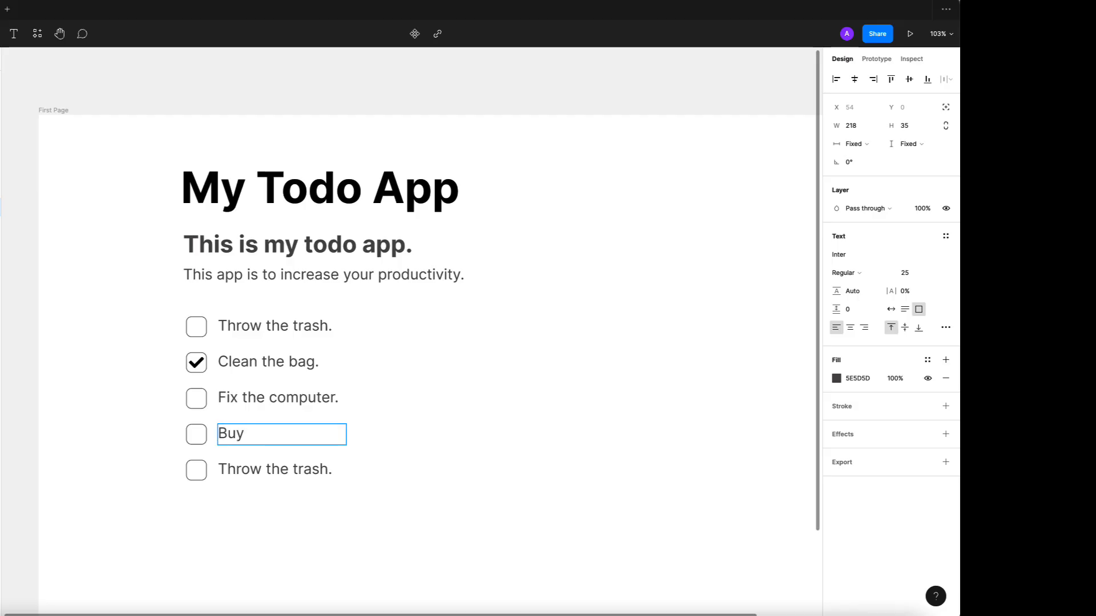
type("a new lamp.")
Step: Change the fifth item's label to "Meet" followed by a person's first name
left_click(273, 474)
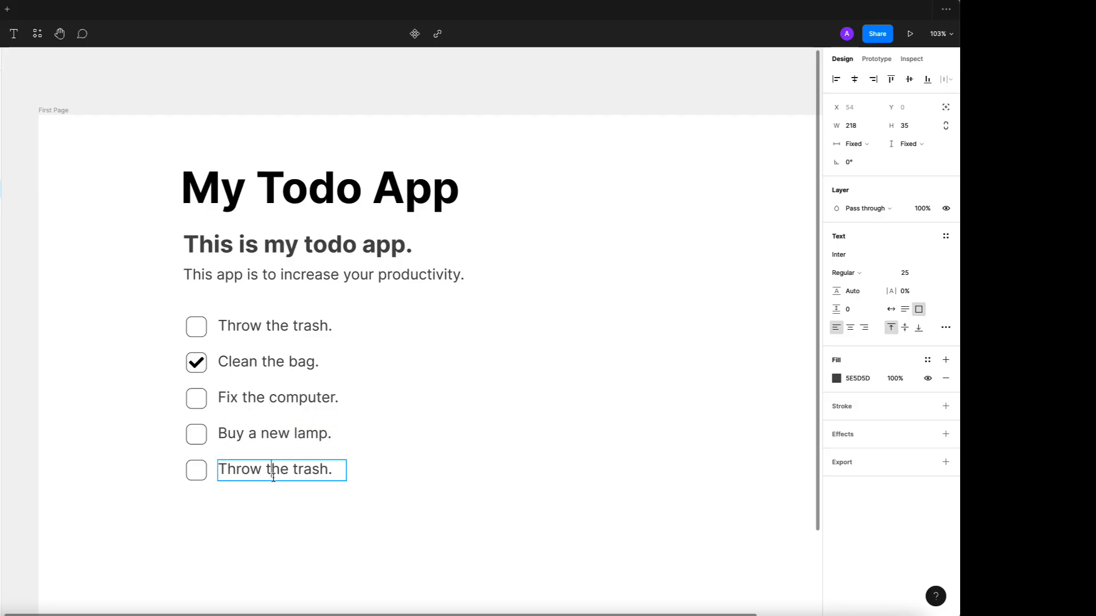
key("ctrl+a")
type("Meet")
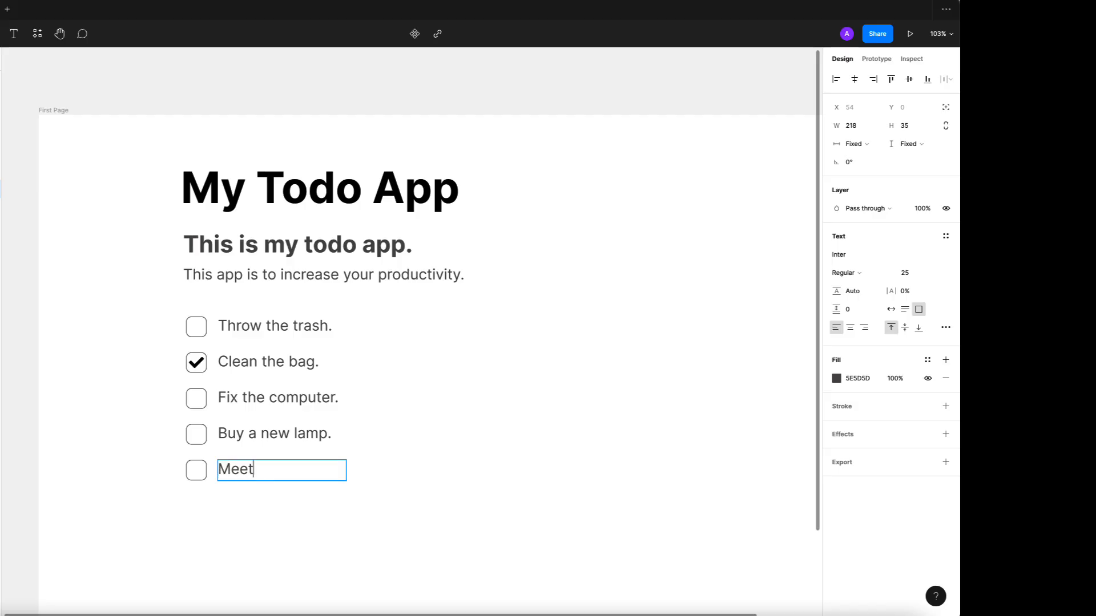
type(" John")
key("Escape")
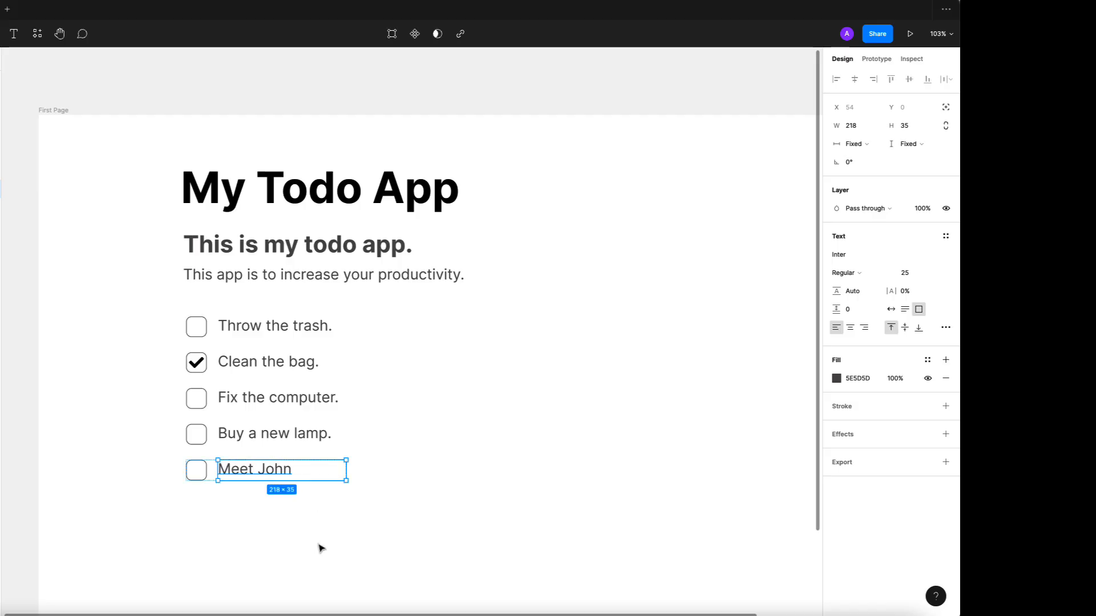
left_click(398, 523)
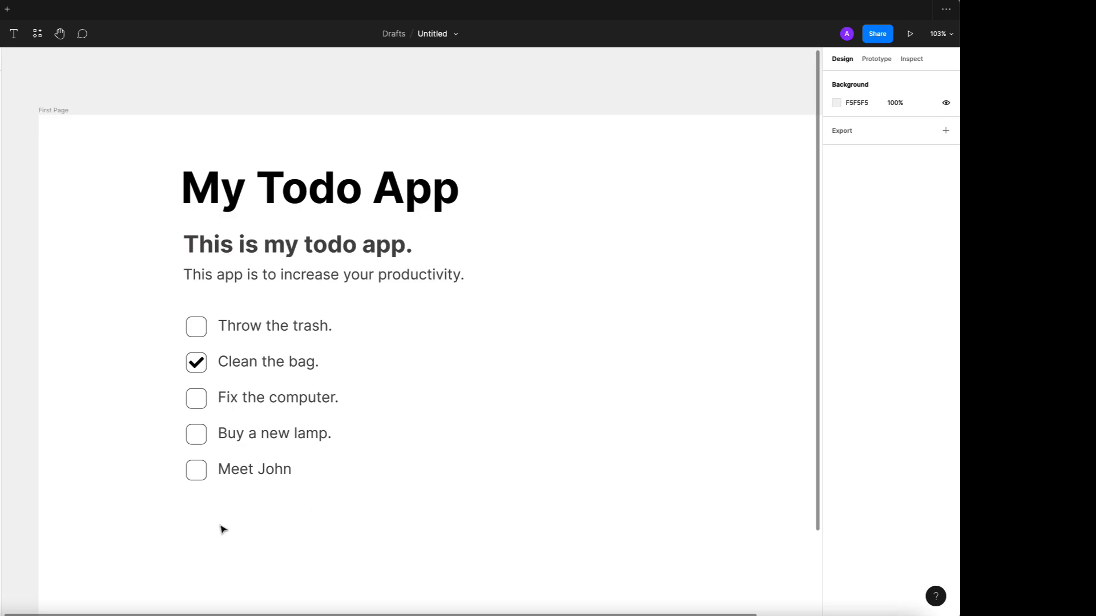
Step: Switch to the localhost todo app in Safari, examine its new-todo input field, and return to Figma
key("super+Tab")
key("super+Tab")
key("Tab")
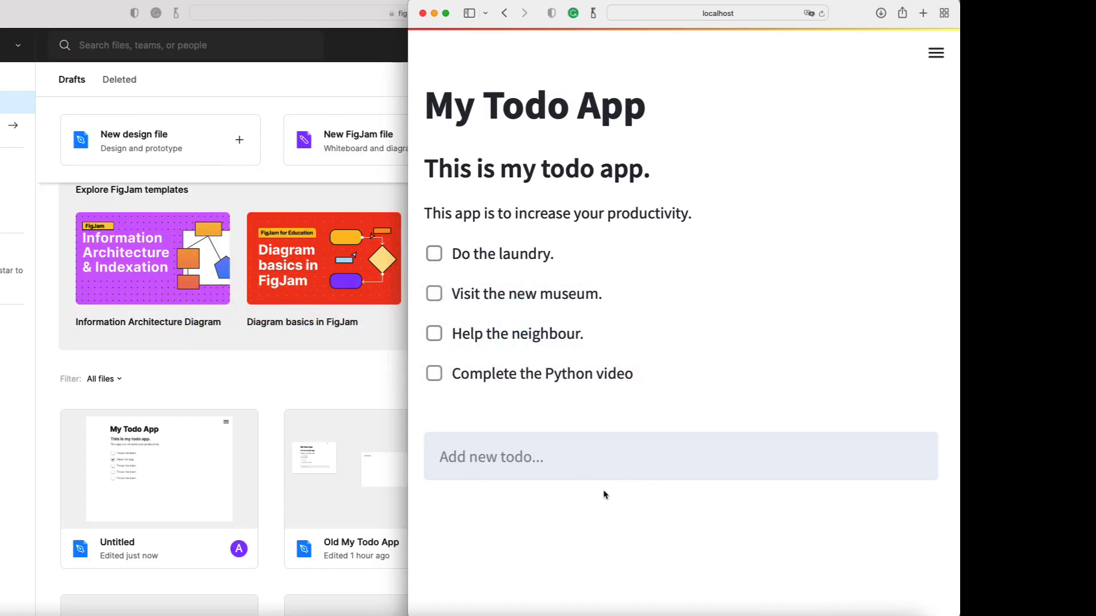
left_click(526, 472)
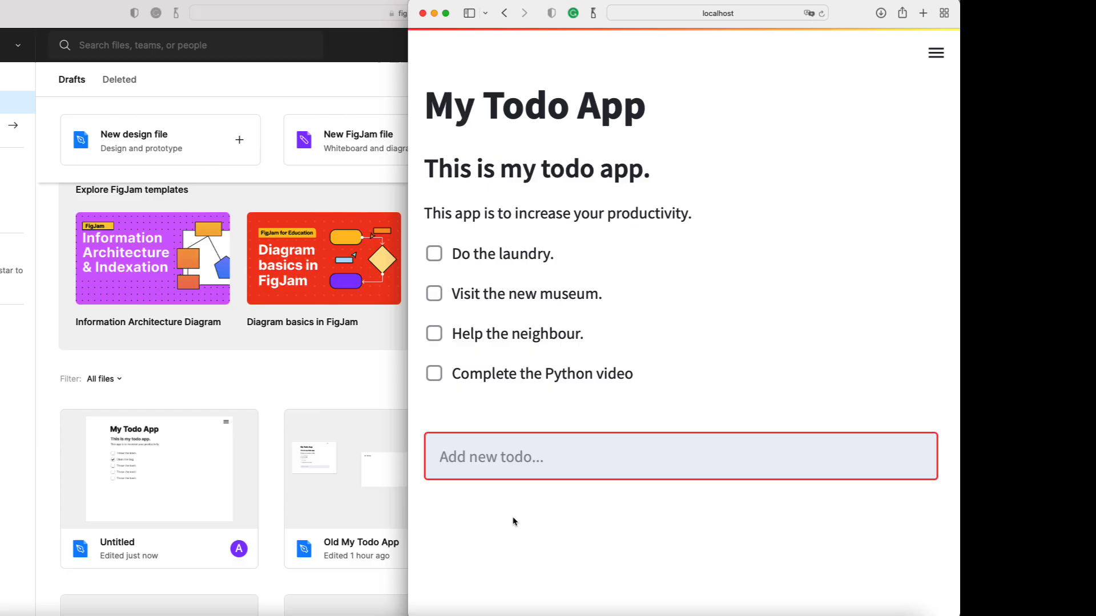
key("super+Tab")
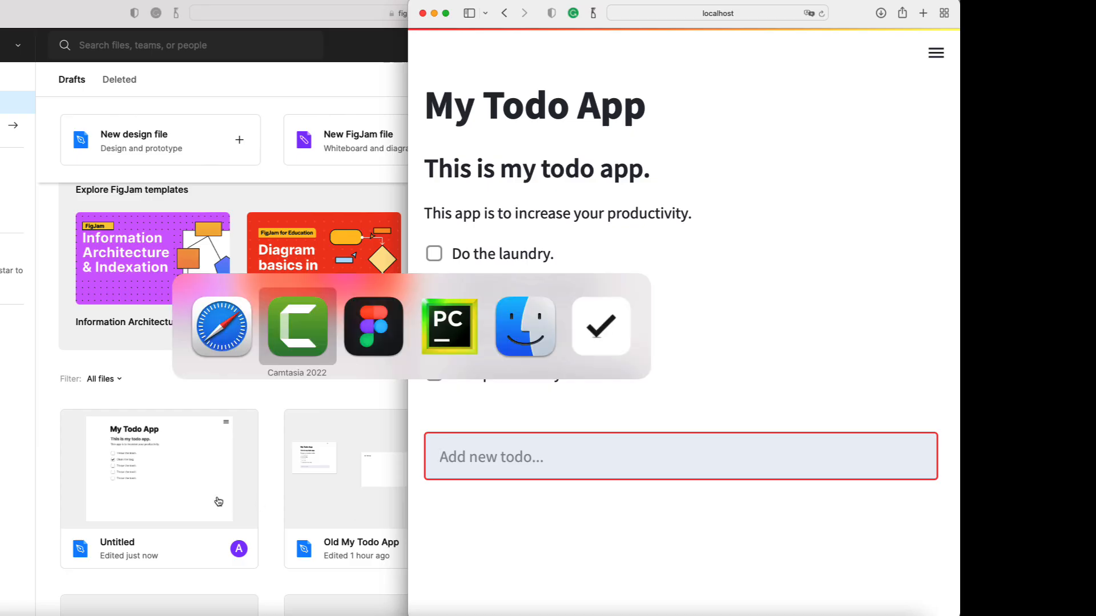
key("super+Tab")
key("Tab")
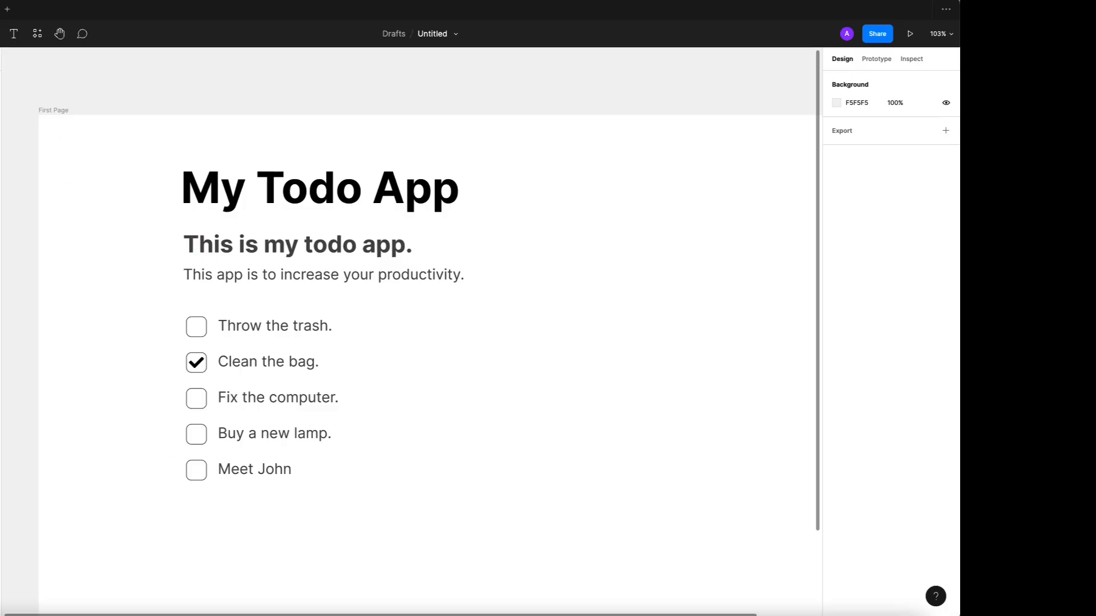
Step: Add a text box about 796 × 67 below the last todo item reading "Add new todo...", checking the localhost app's placeholder wording
left_click(11, 38)
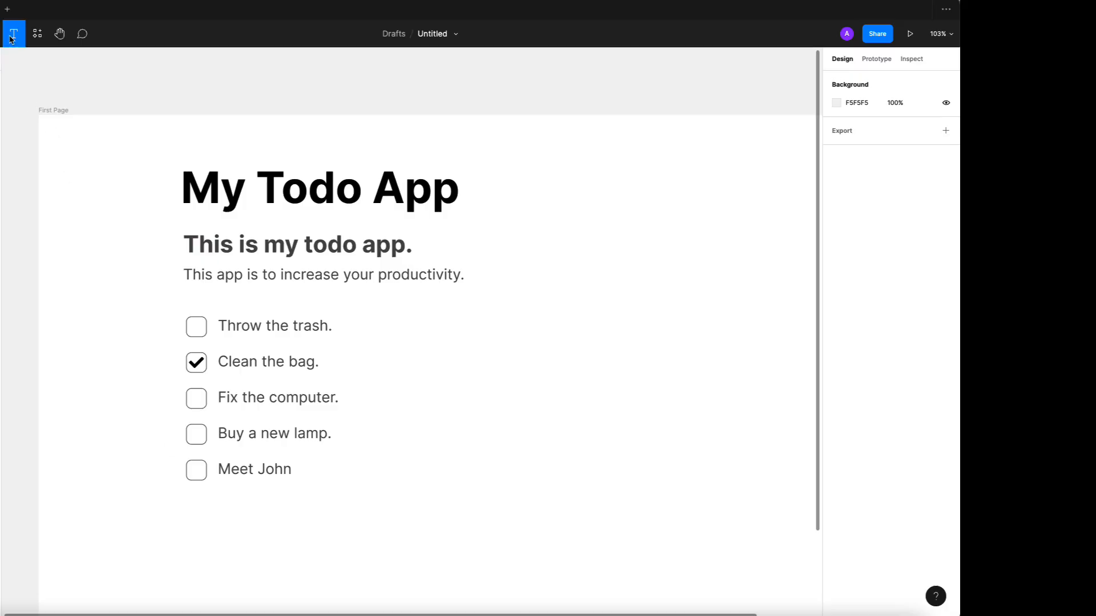
left_click_drag(186, 516, 655, 555)
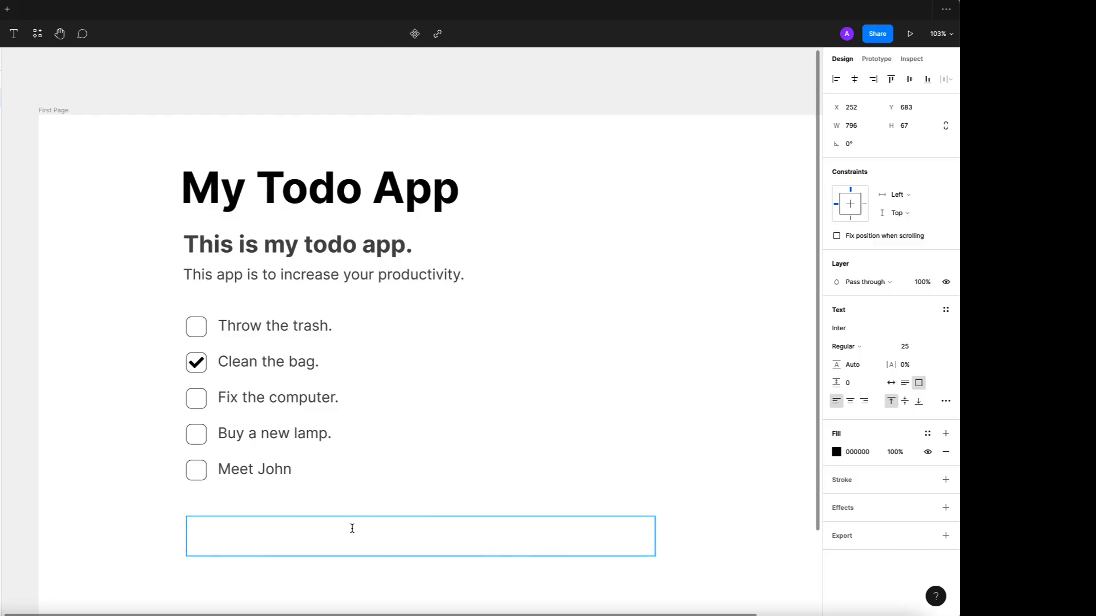
type("Add")
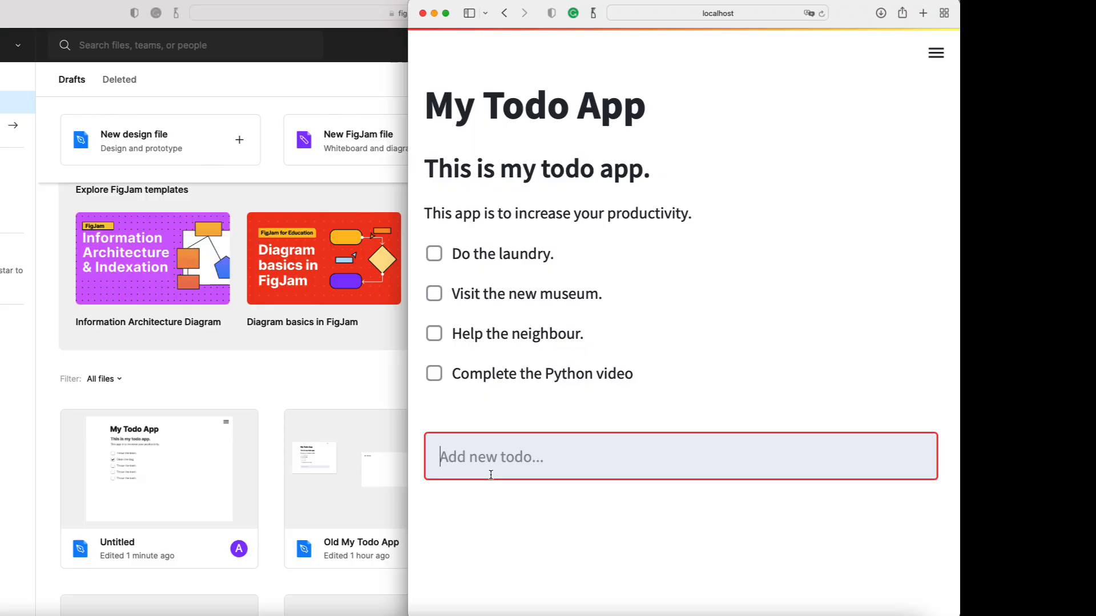
key("super+Tab")
key("super+Tab")
type("new")
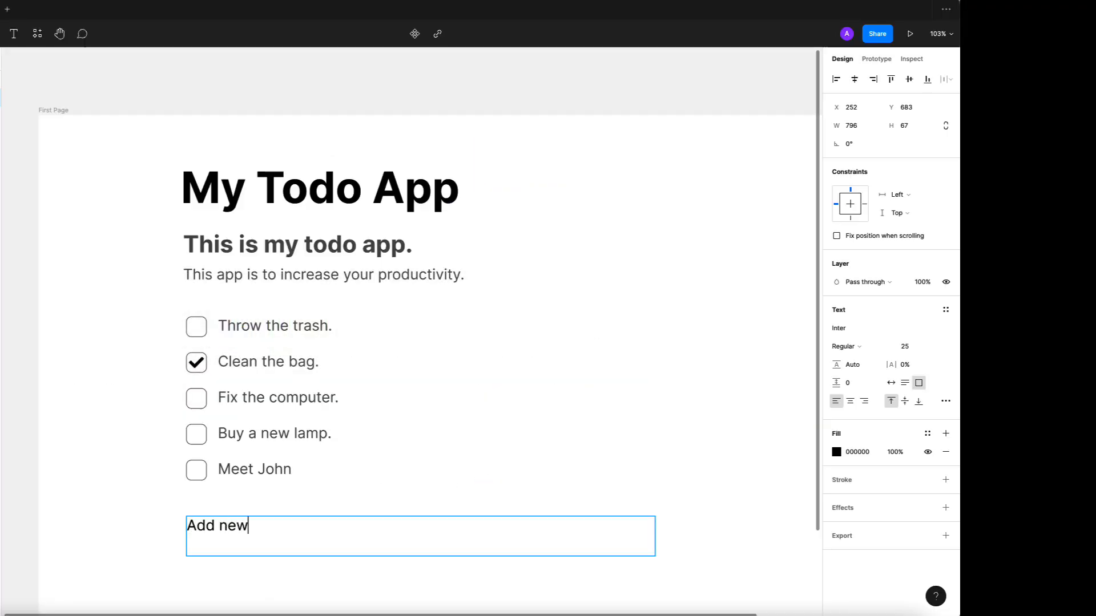
type(" todo...")
key("Escape")
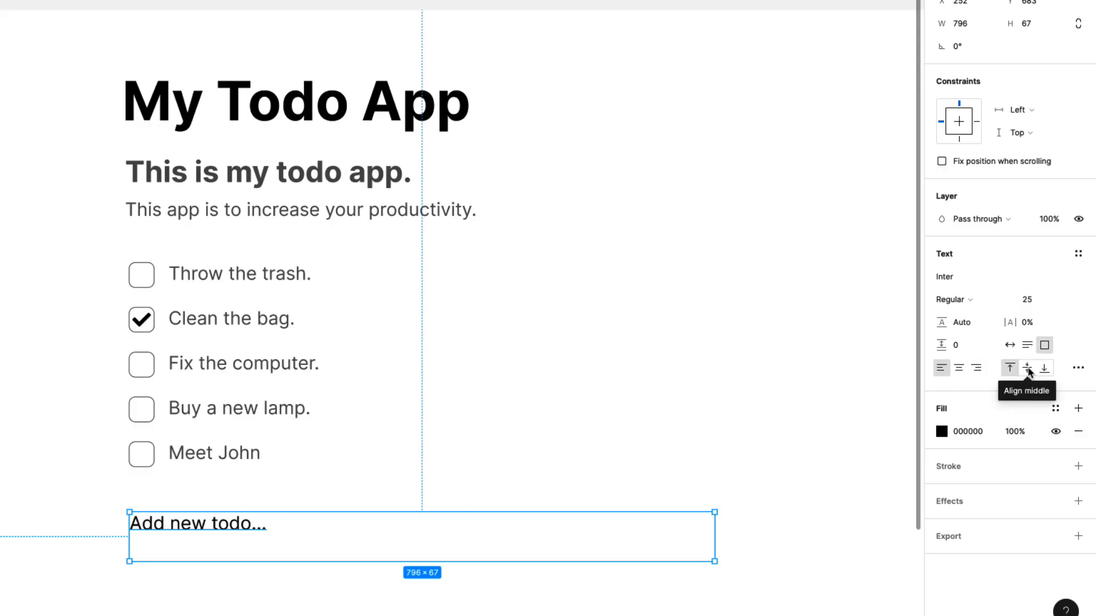
Step: Align the "Add new todo..." text vertically to the middle of its box and add auto layout to it
left_click(1028, 370)
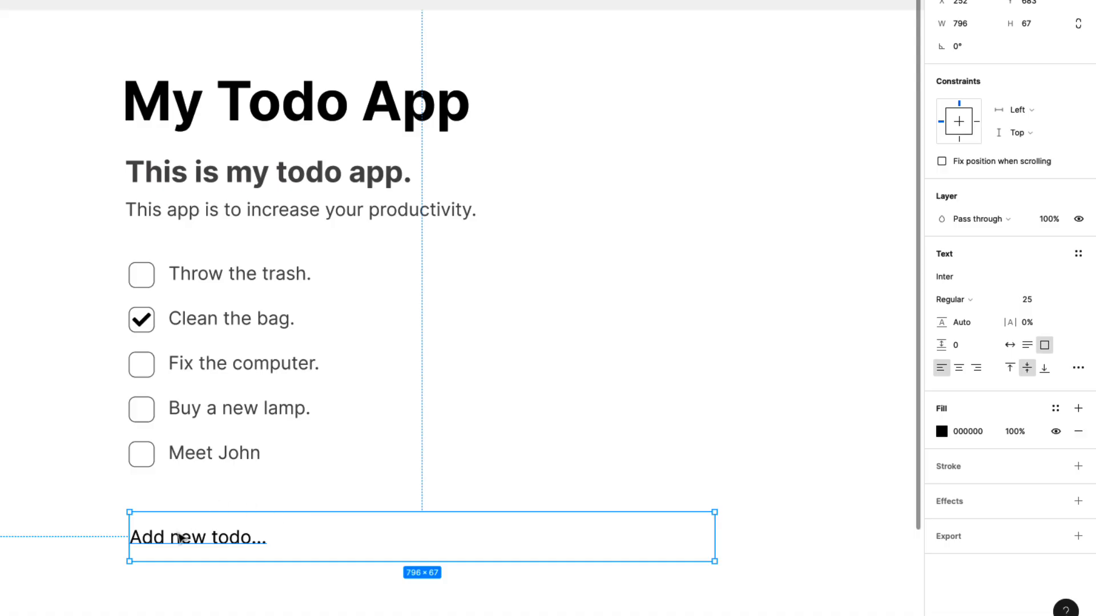
right_click(178, 539)
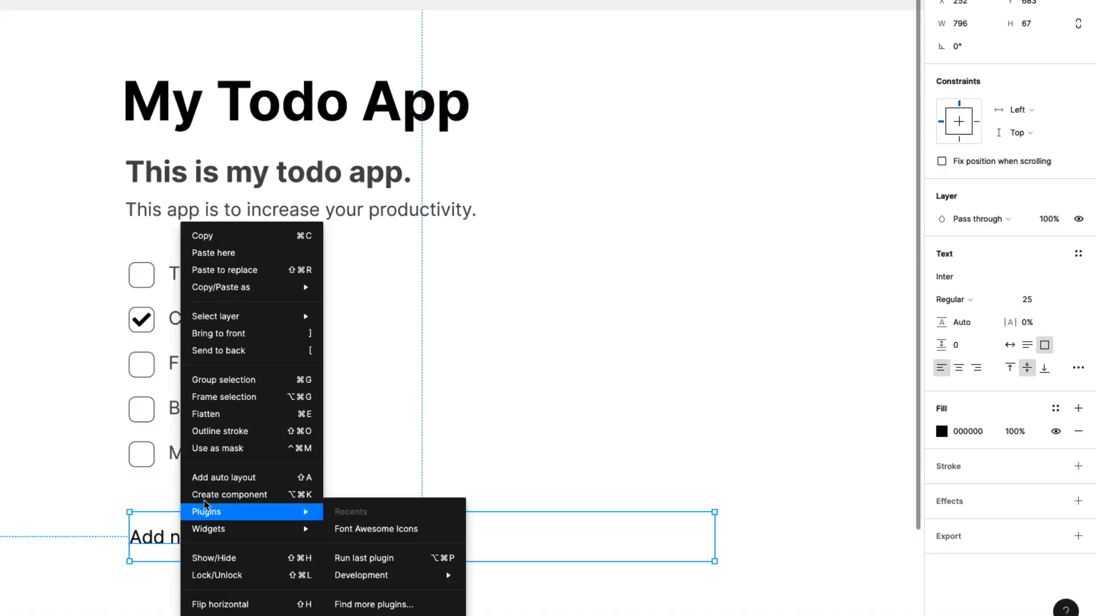
left_click(247, 481)
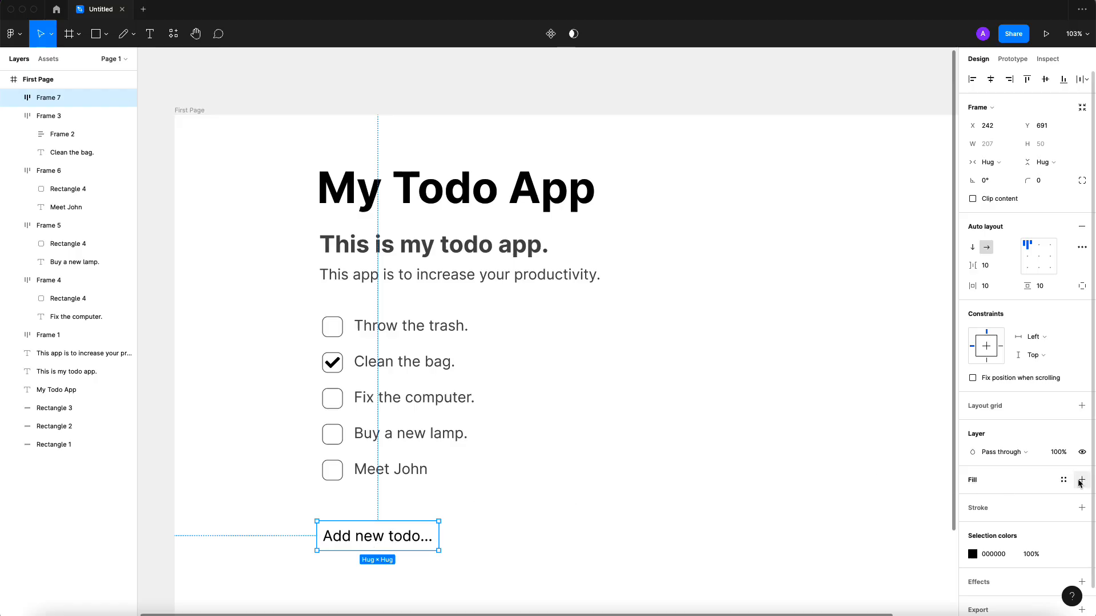
Step: Add a light blue-grey solid fill, E2EBED, to the auto layout frame around "Add new todo..."
left_click(1080, 480)
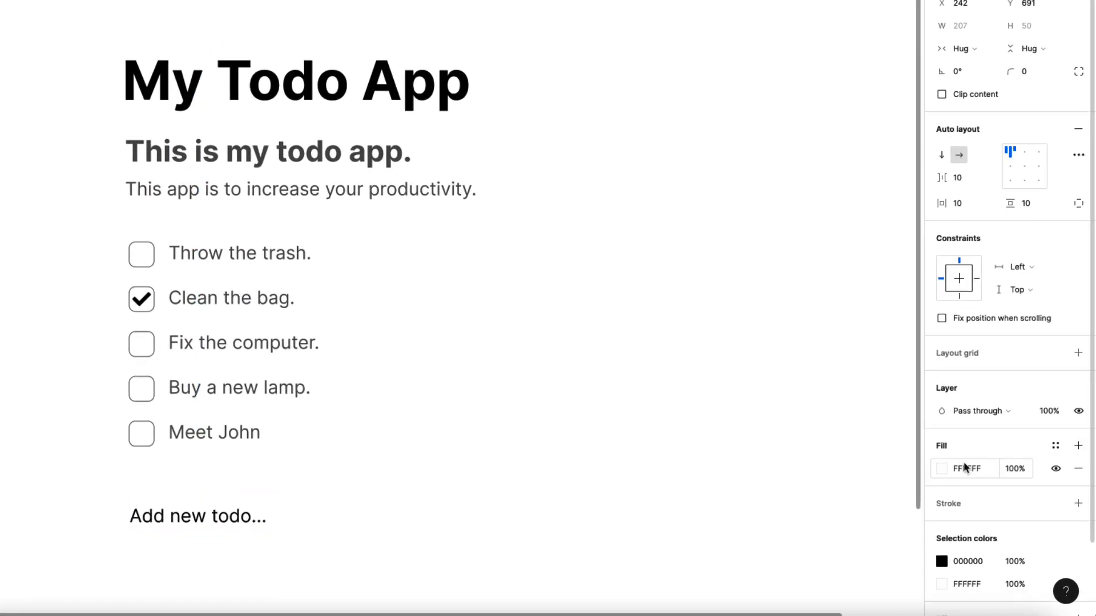
left_click(942, 469)
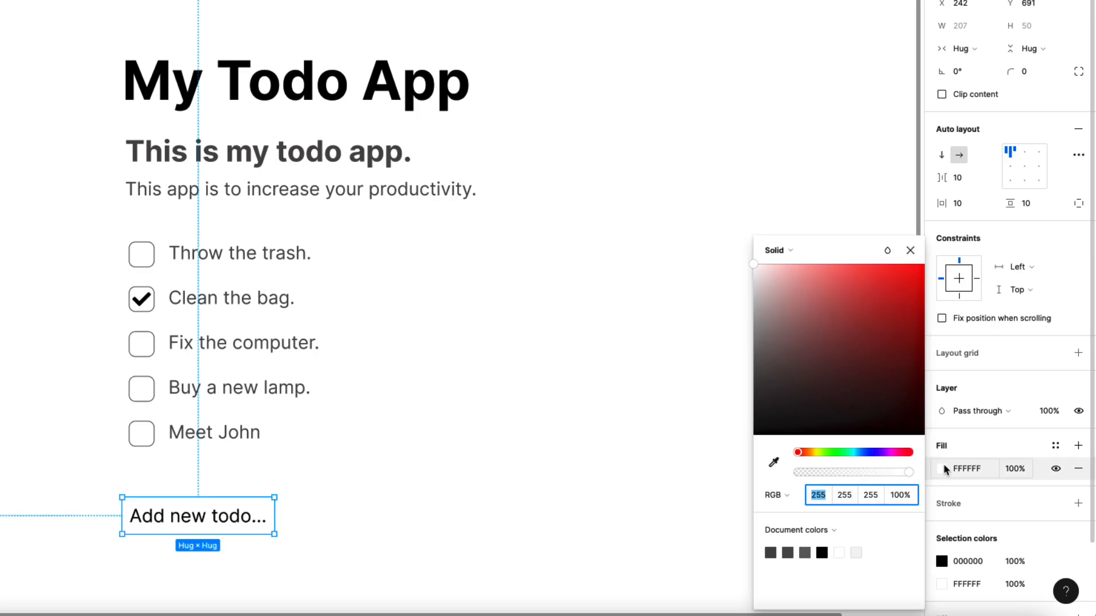
left_click(774, 345)
left_click_drag(774, 347, 752, 291)
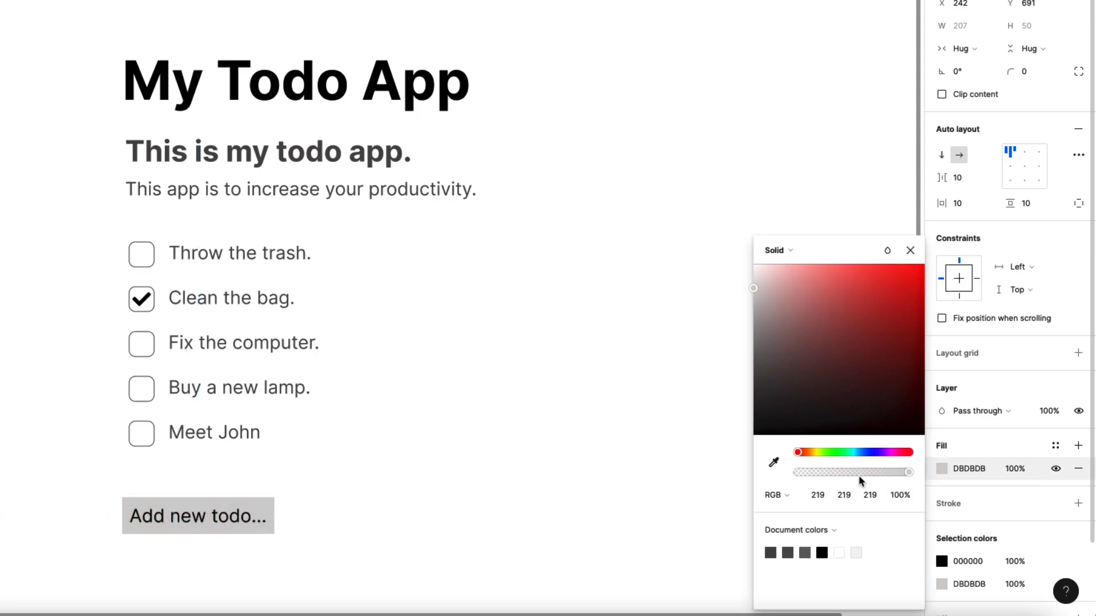
left_click(856, 452)
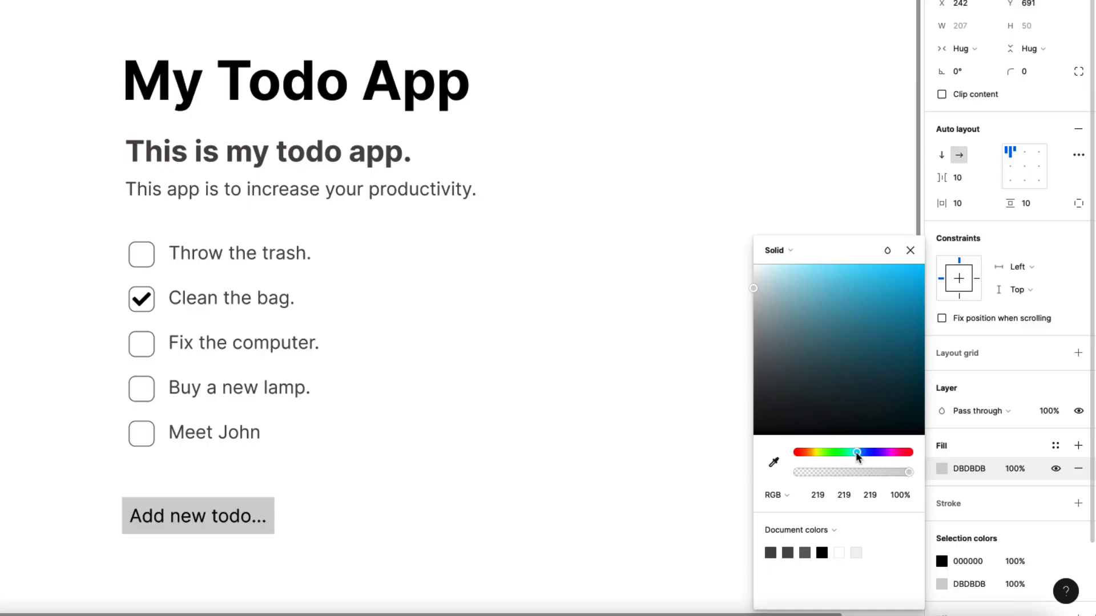
left_click(761, 291)
left_click_drag(761, 292, 762, 279)
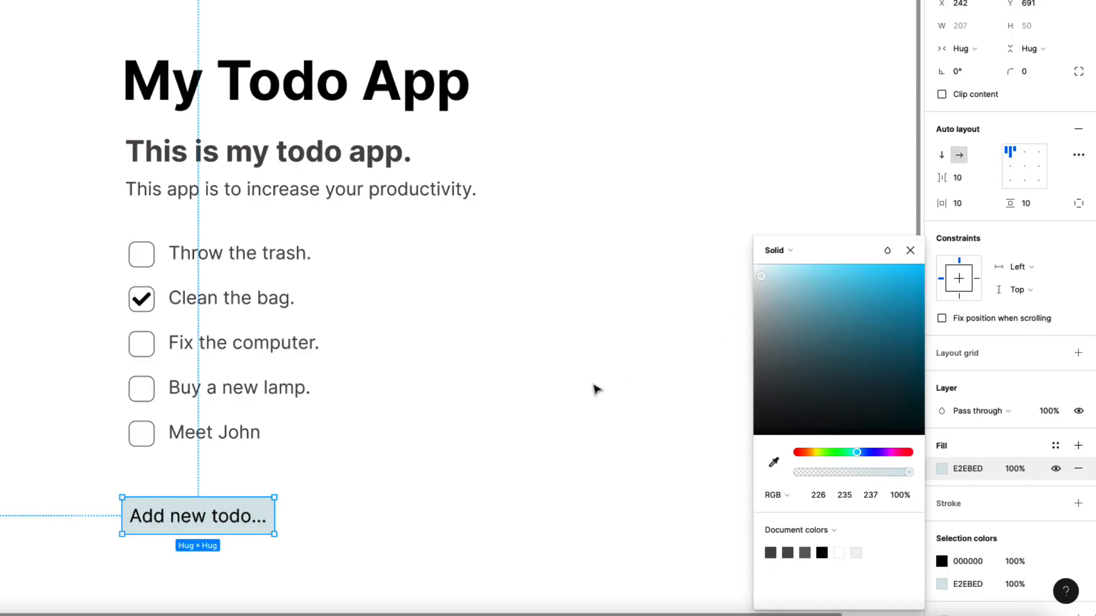
left_click(517, 402)
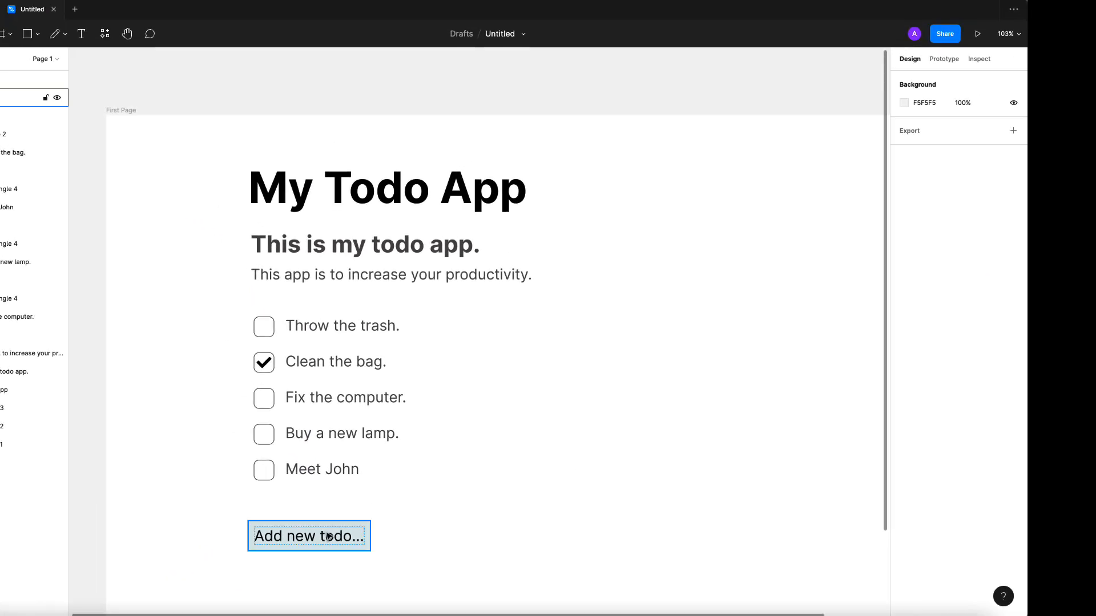
left_click(328, 536)
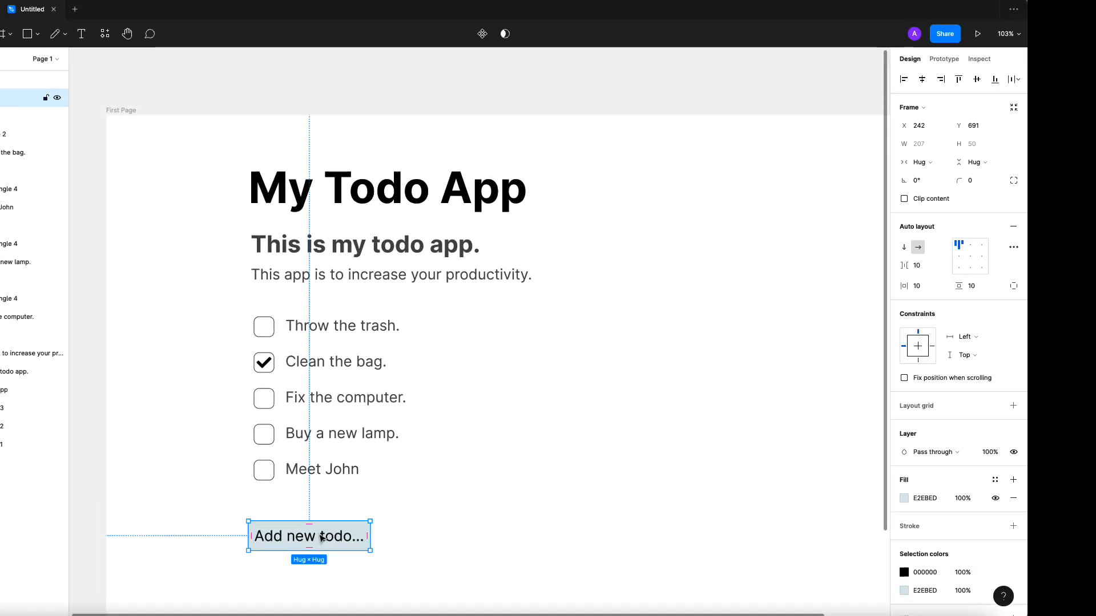
left_click(316, 539)
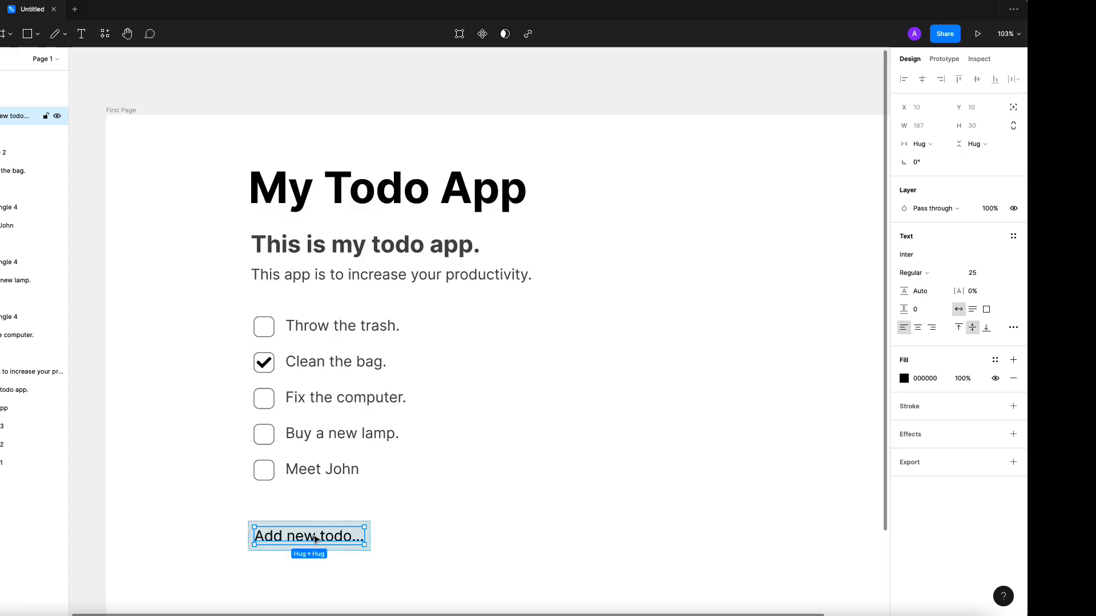
double_click(313, 537)
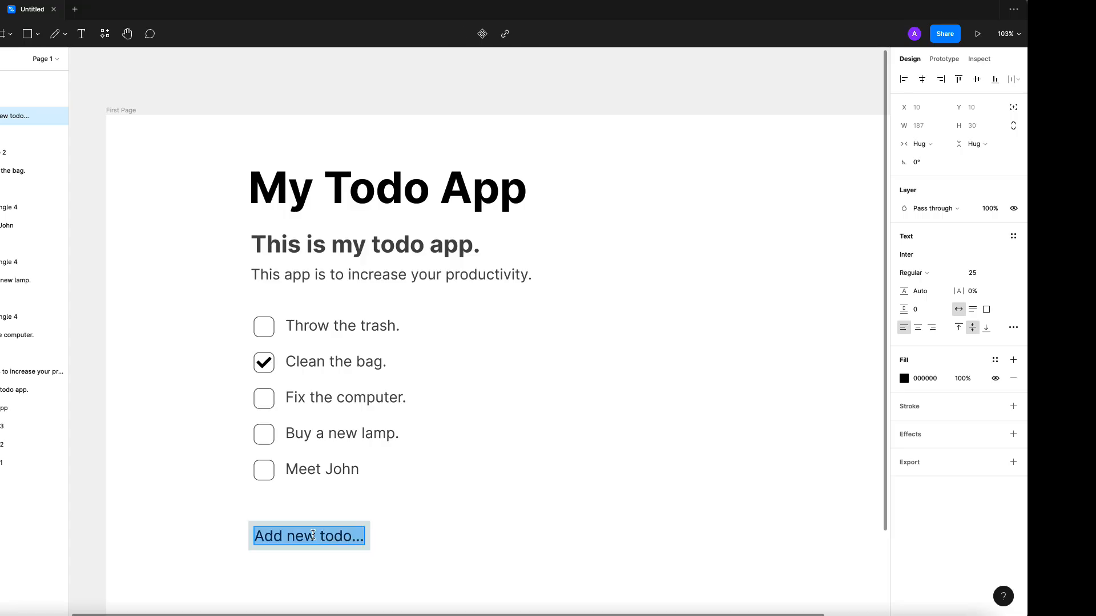
key("Escape")
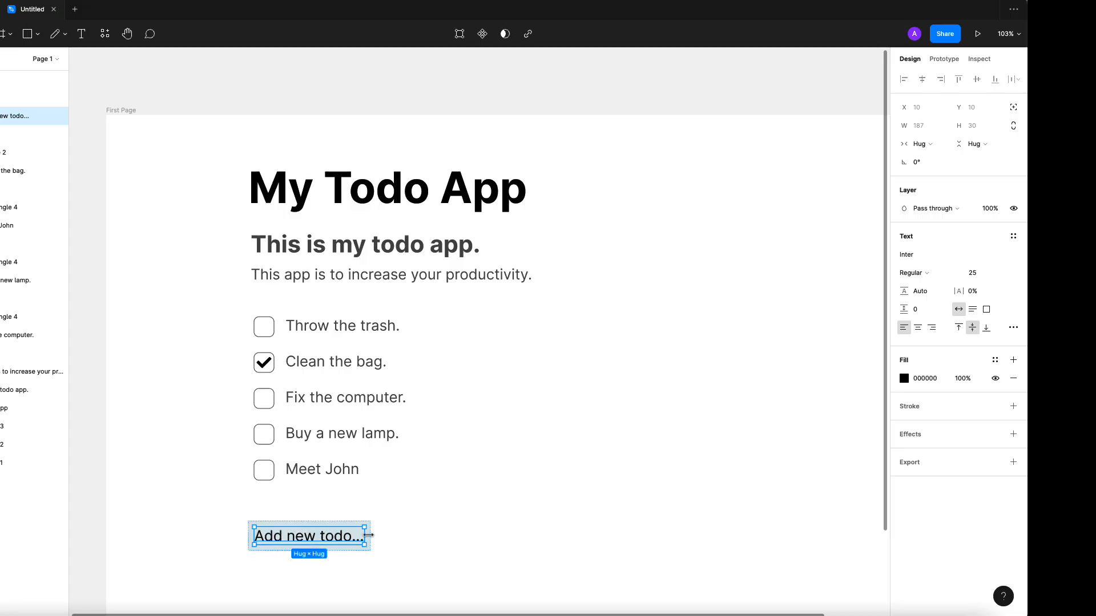
key("Escape")
left_click(391, 521)
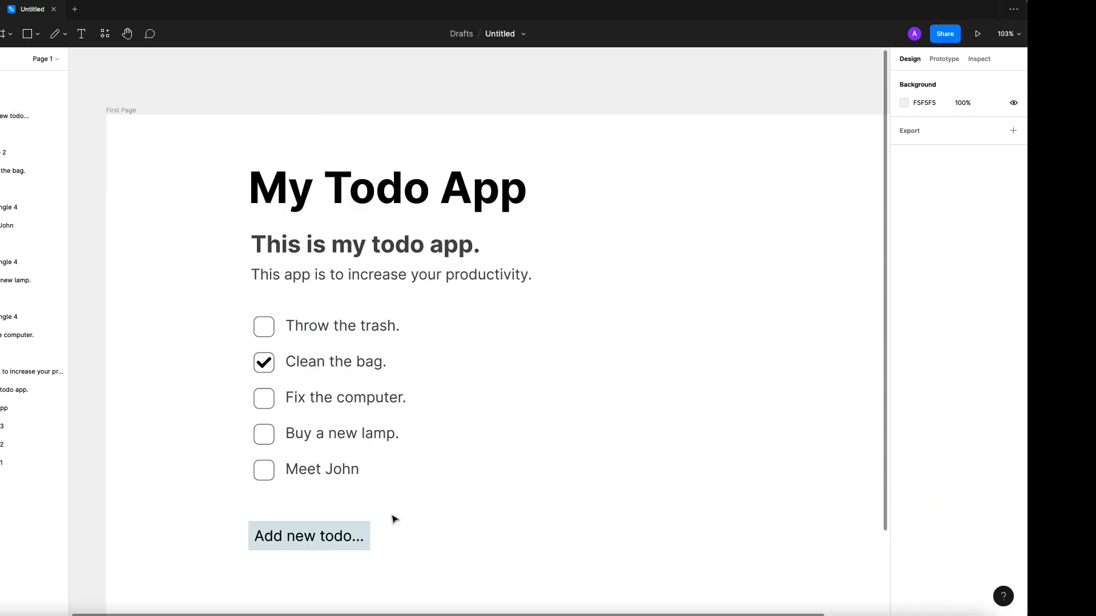
Step: Set the "Add new todo..." frame's upper padding to 9 and enlarge the frame to about 943 × 59
left_click(369, 532)
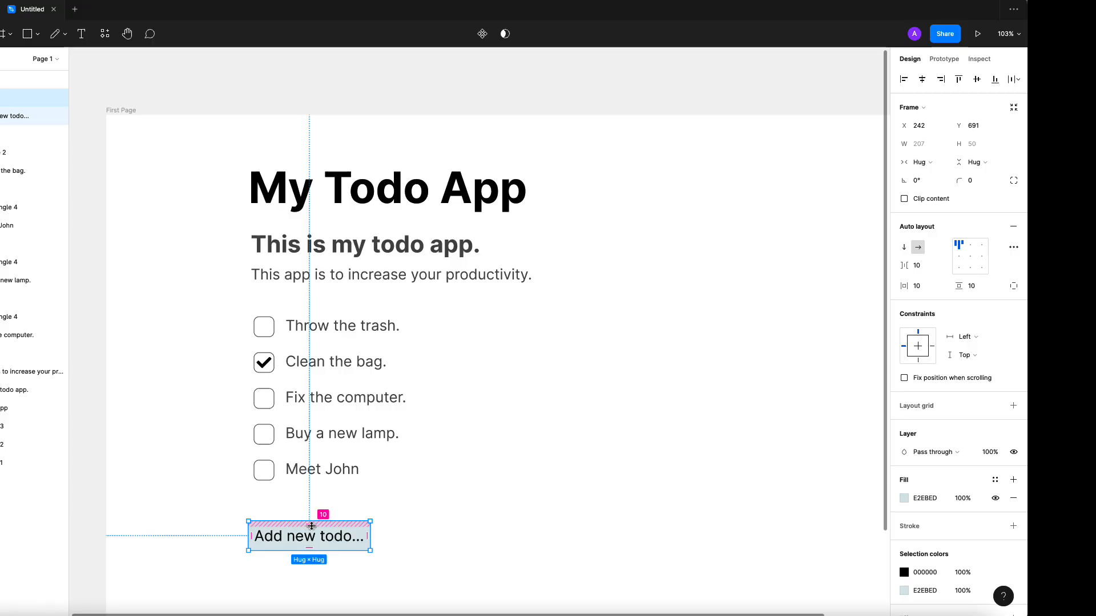
left_click_drag(311, 526, 311, 526)
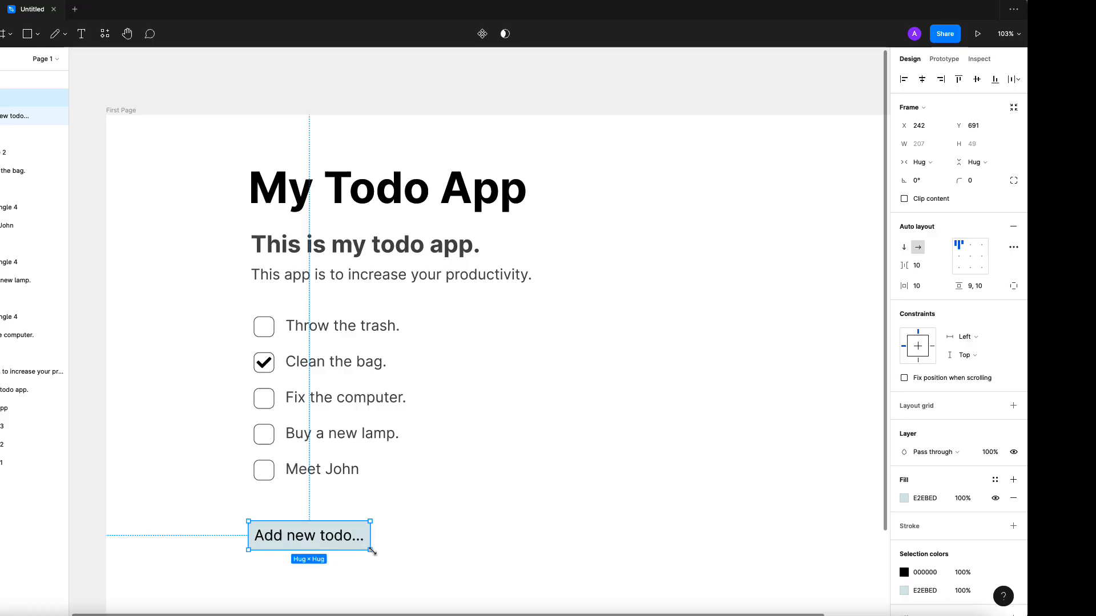
mouse_move(372, 551)
left_mouse_down()
mouse_move(403, 552)
mouse_move(388, 556)
left_mouse_up()
left_click(388, 557)
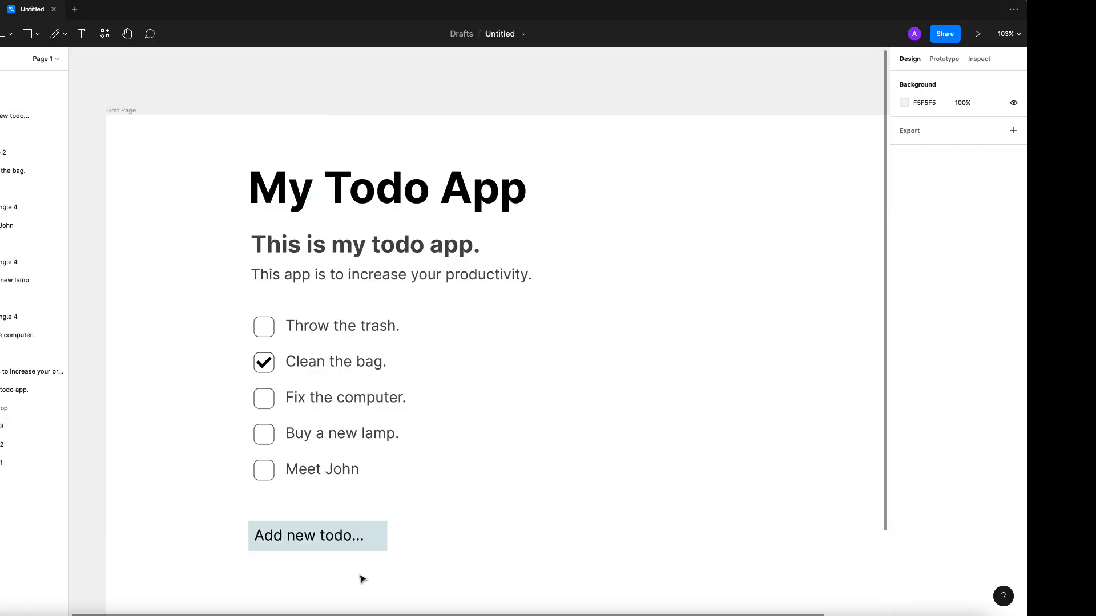
left_click(386, 522)
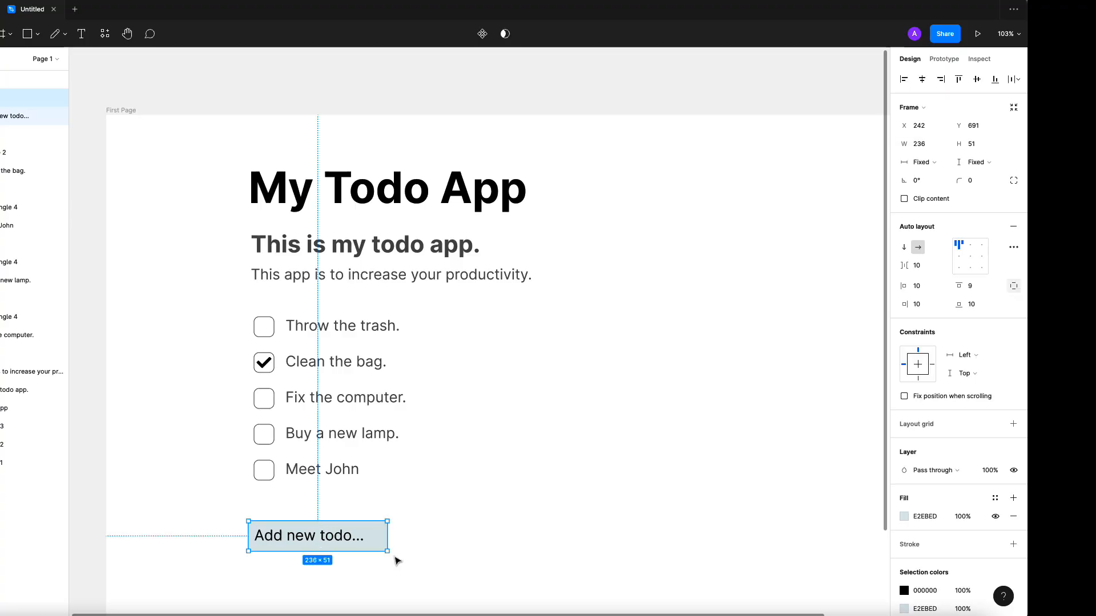
left_click_drag(389, 553, 803, 556)
left_click(777, 580)
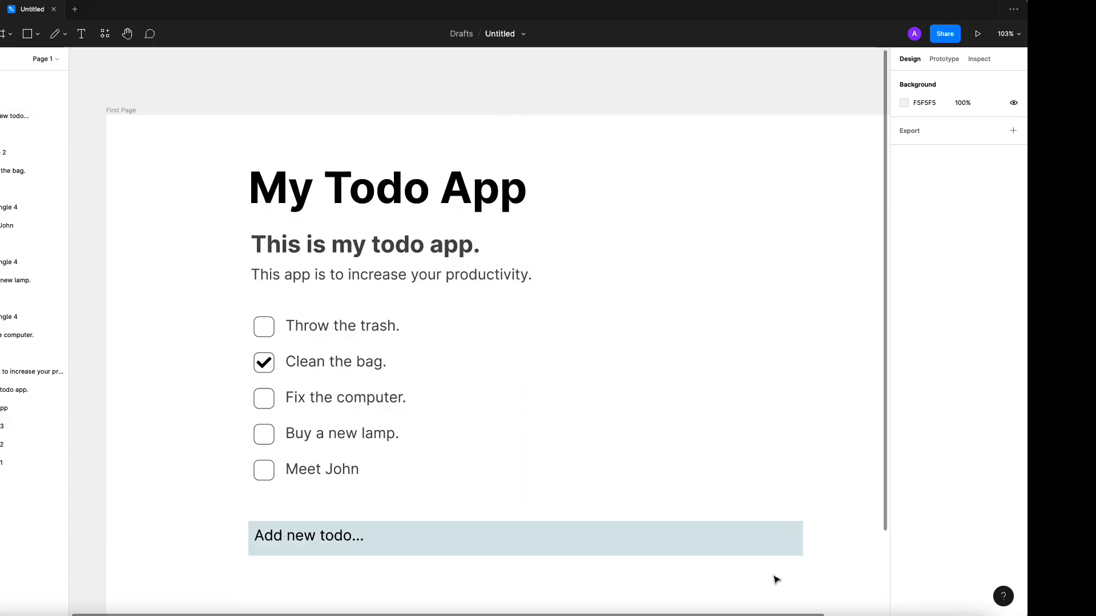
Step: Change the fill of the "Add new todo..." text to the grey 989898
left_click(329, 538)
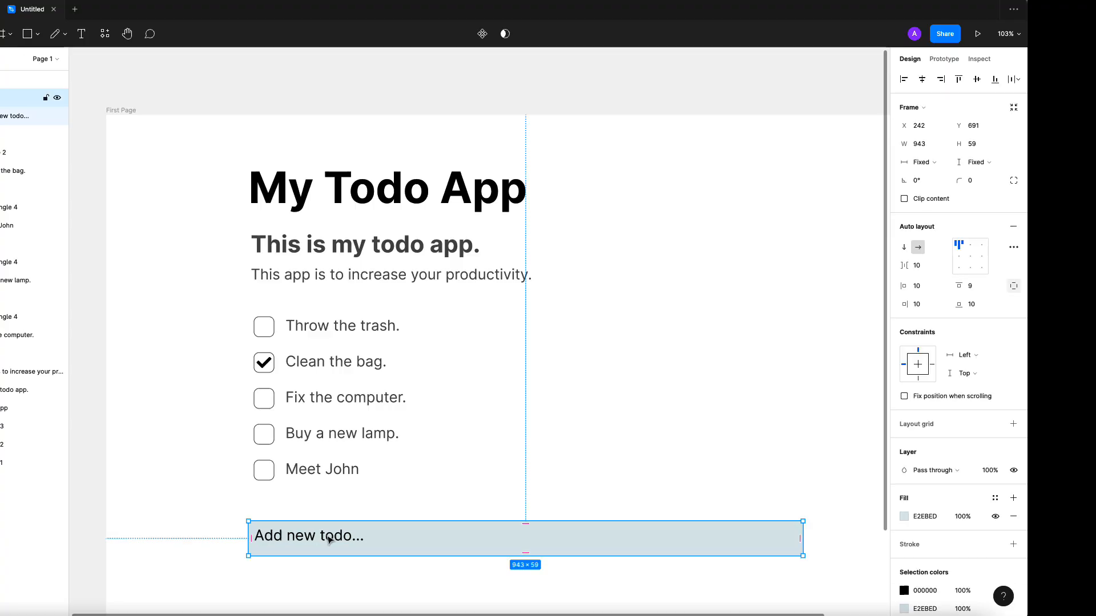
left_click(329, 538)
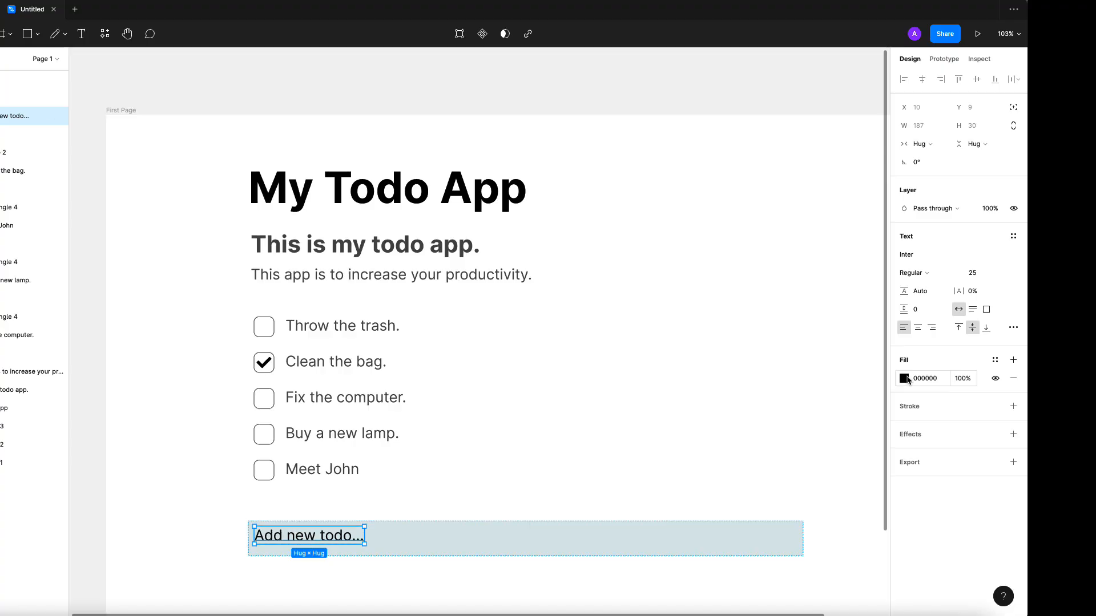
left_click(905, 379)
left_click_drag(770, 413, 746, 397)
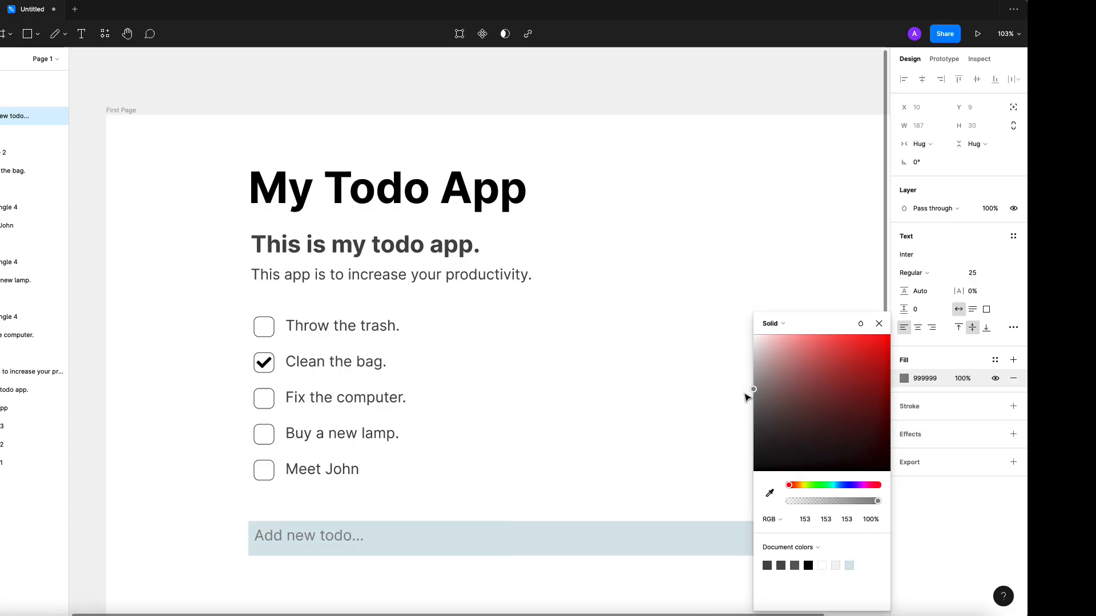
left_click(706, 404)
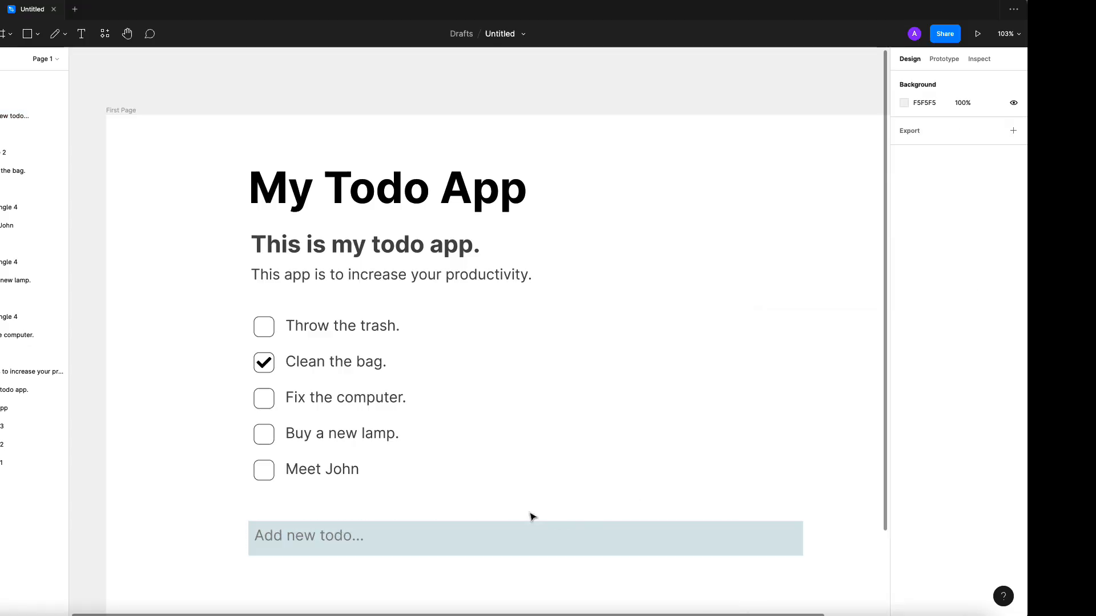
Step: Round the corners of the "Add new todo..." input field frame with a radius of 7
left_click(467, 527)
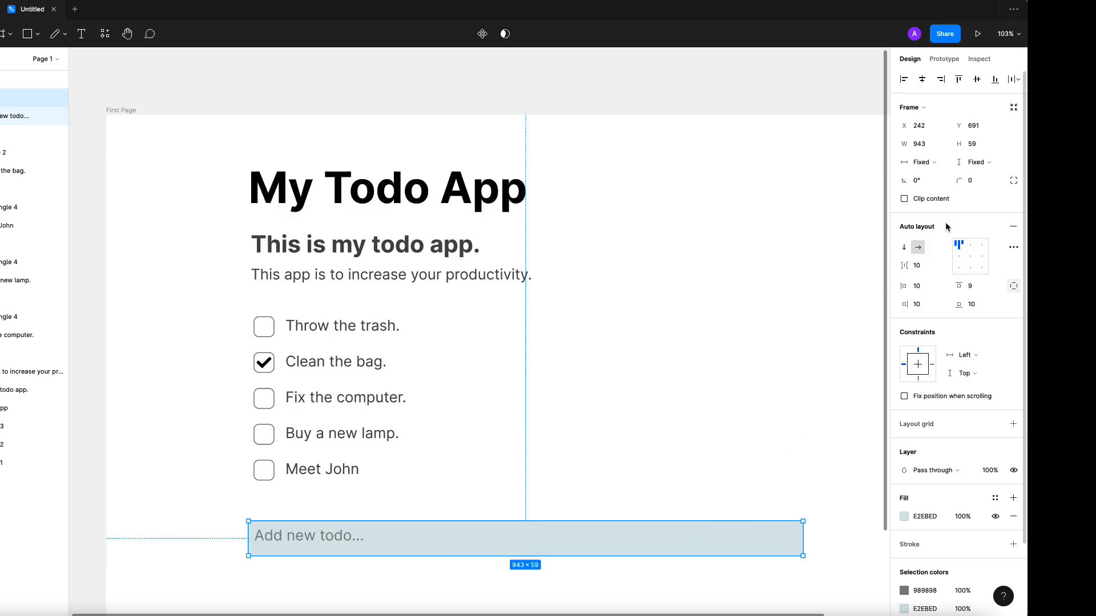
left_click(971, 182)
type("7")
key("Return")
left_click(679, 428)
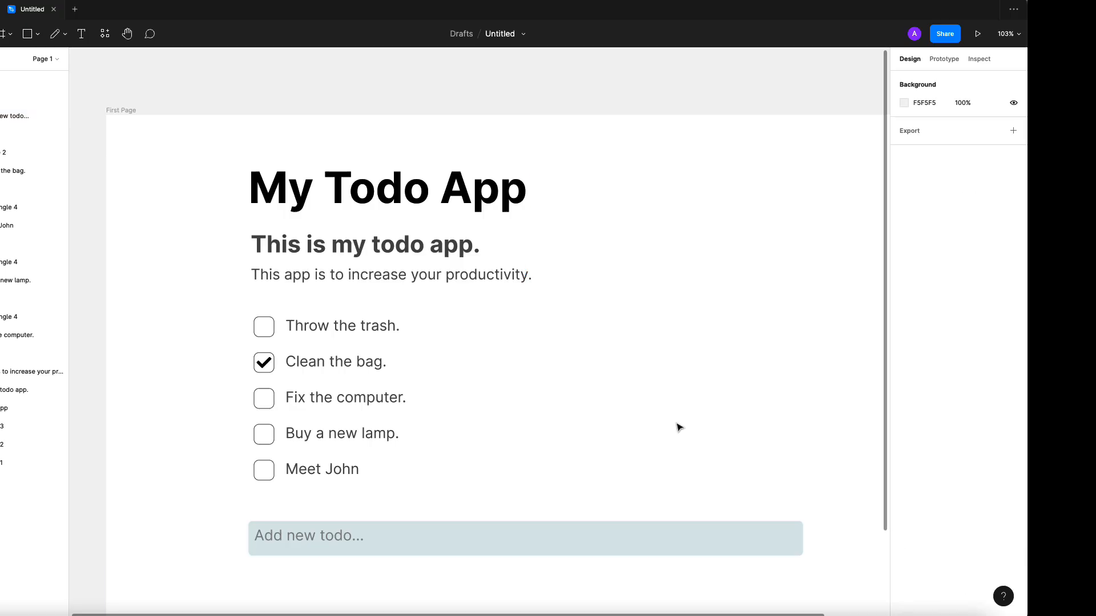
left_click_drag(679, 428, 391, 591)
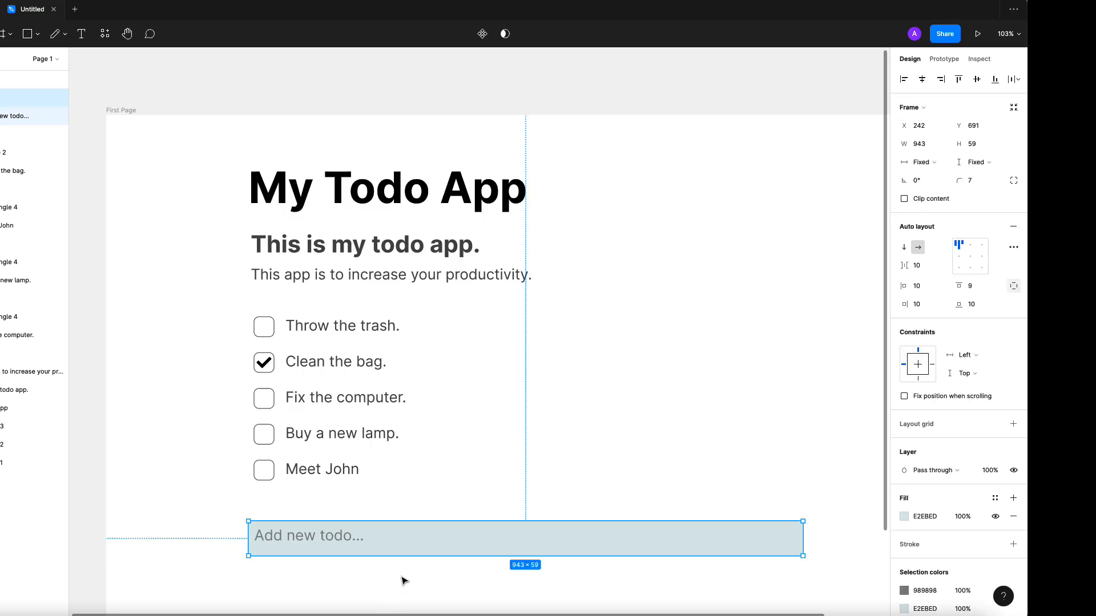
left_click(406, 576)
left_click_drag(484, 500, 225, 570)
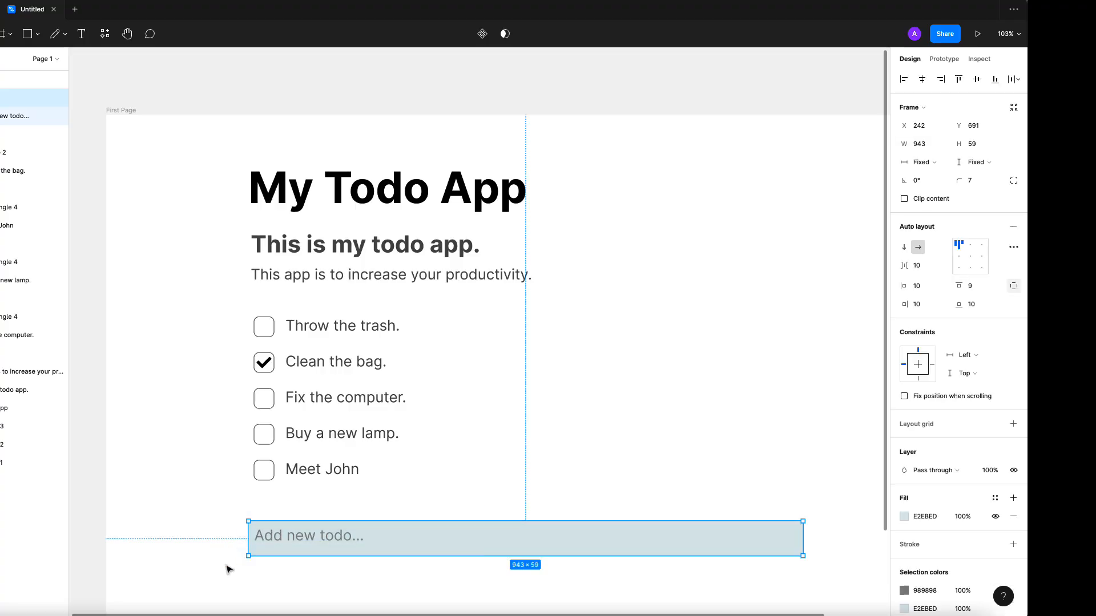
left_click(209, 529)
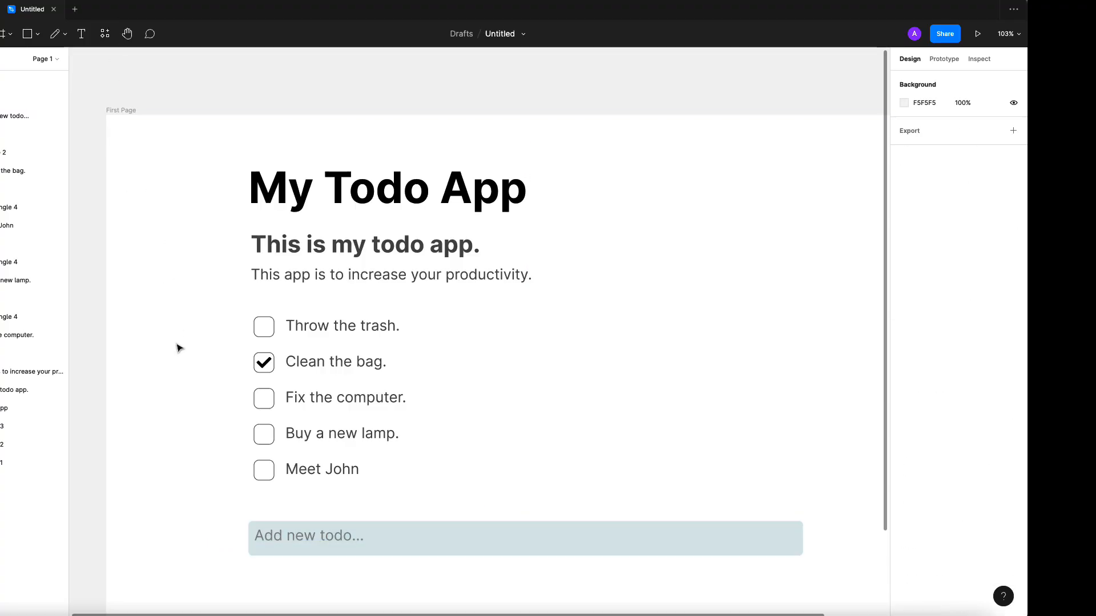
Step: Increase the upper padding of the "Add new todo..." auto layout frame to 13 directly on the canvas
left_click(280, 540)
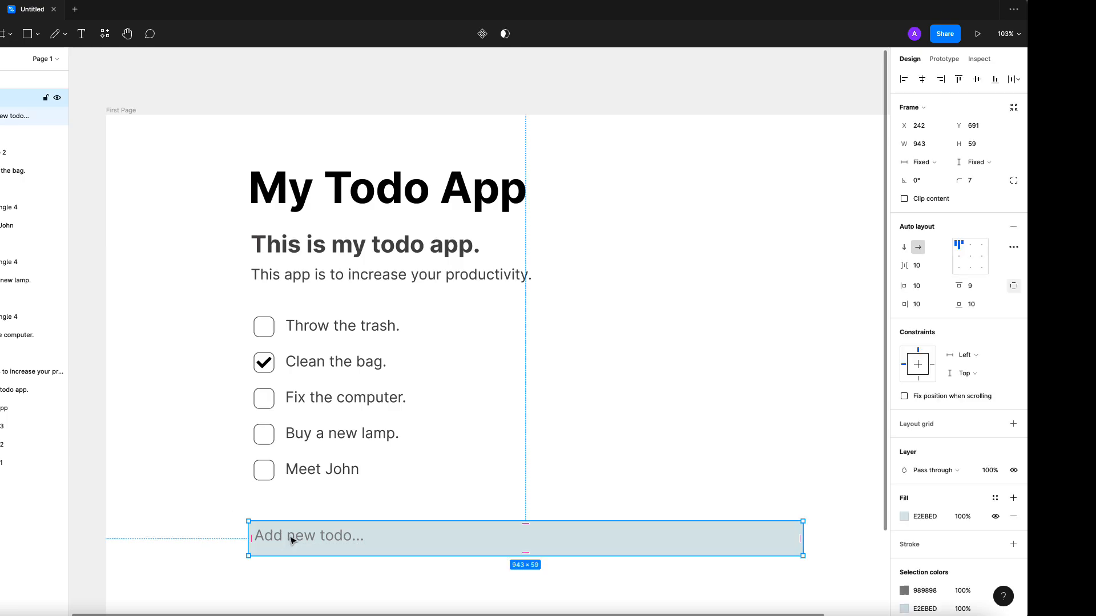
left_click(303, 539)
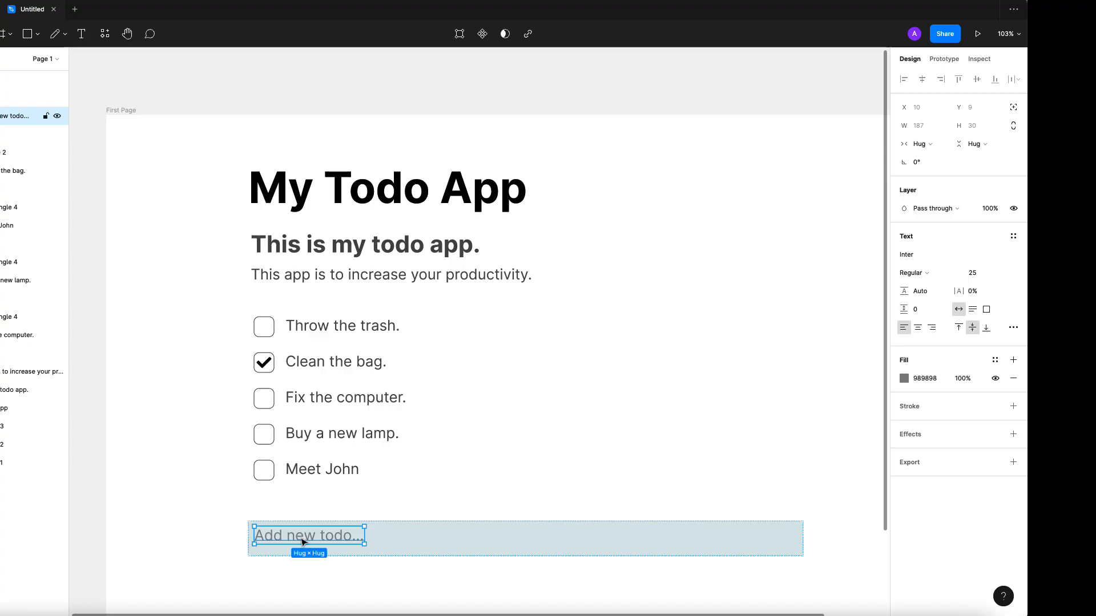
left_click(320, 511)
left_click(339, 536)
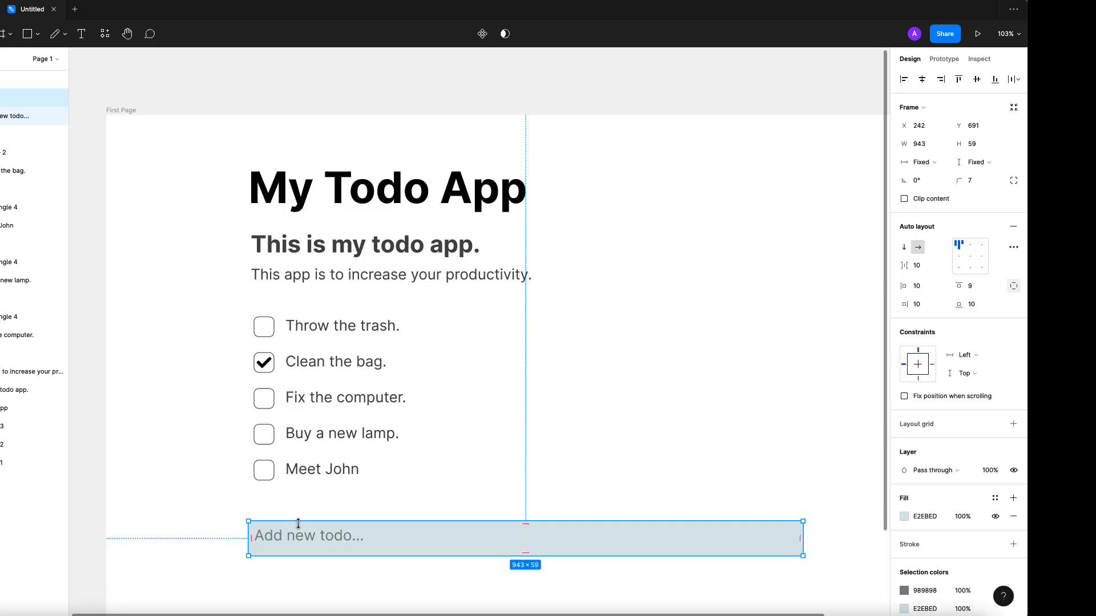
left_click_drag(524, 525, 528, 525)
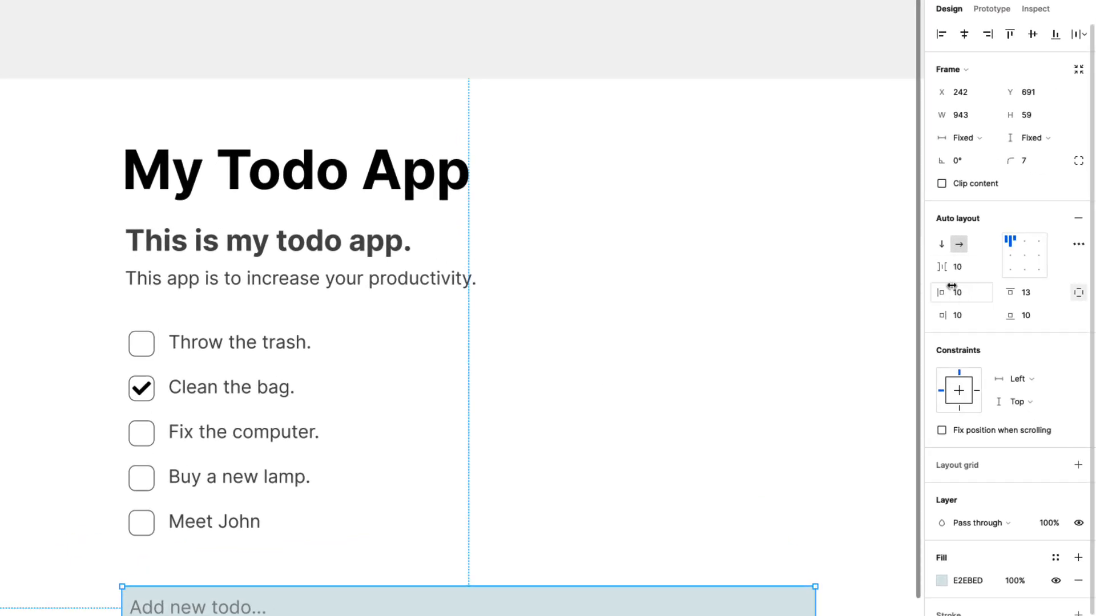
Step: Set the upper padding of the "Add new todo..." frame to 10
left_click(956, 292)
left_click(1033, 300)
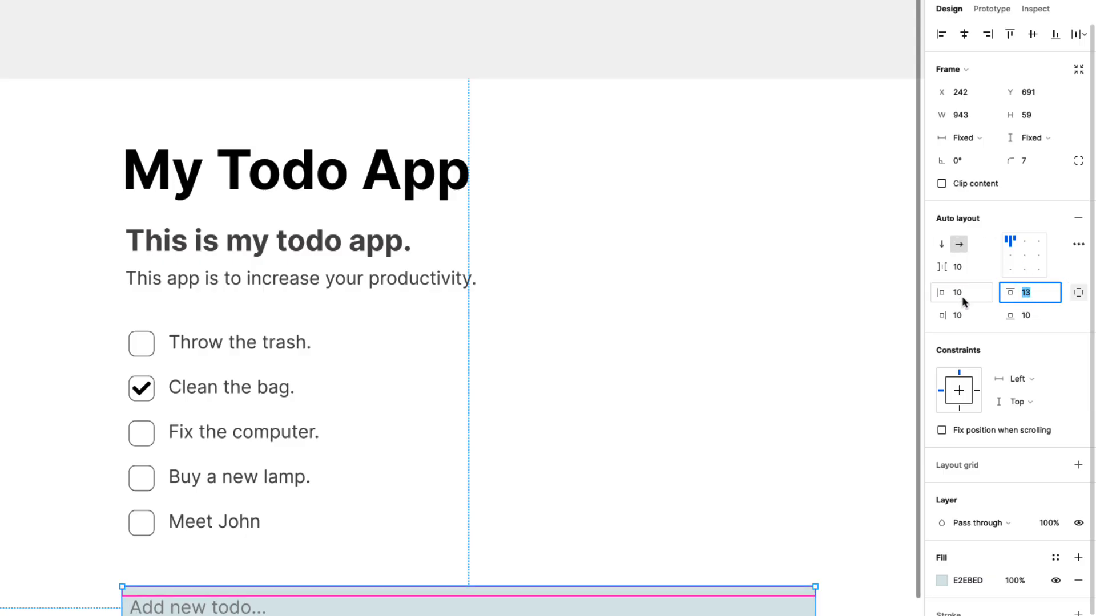
left_click(957, 297)
left_click(1030, 298)
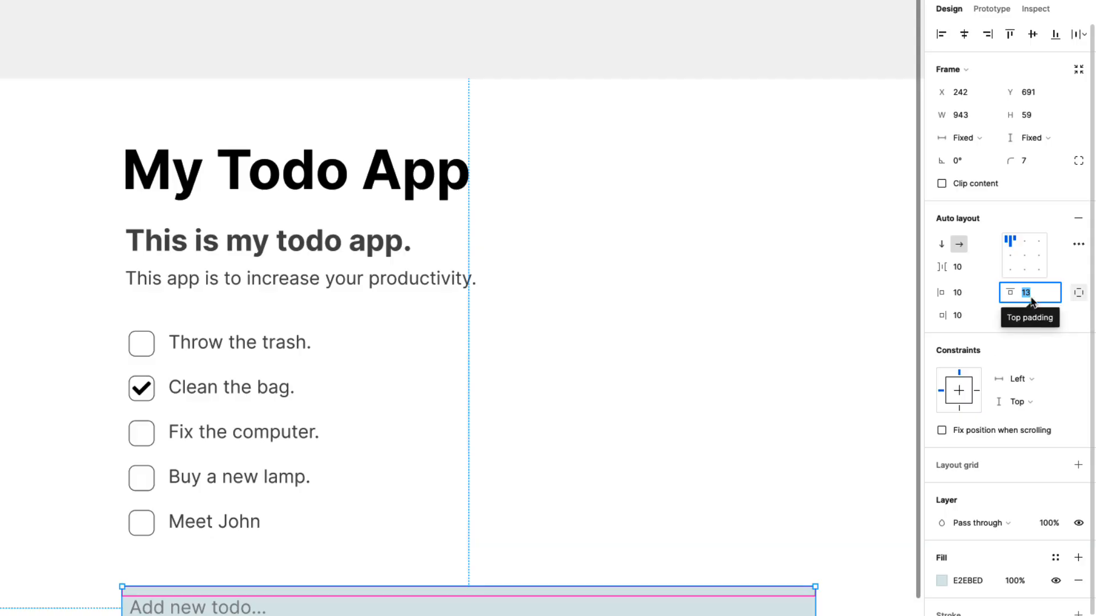
type("10")
key("Return")
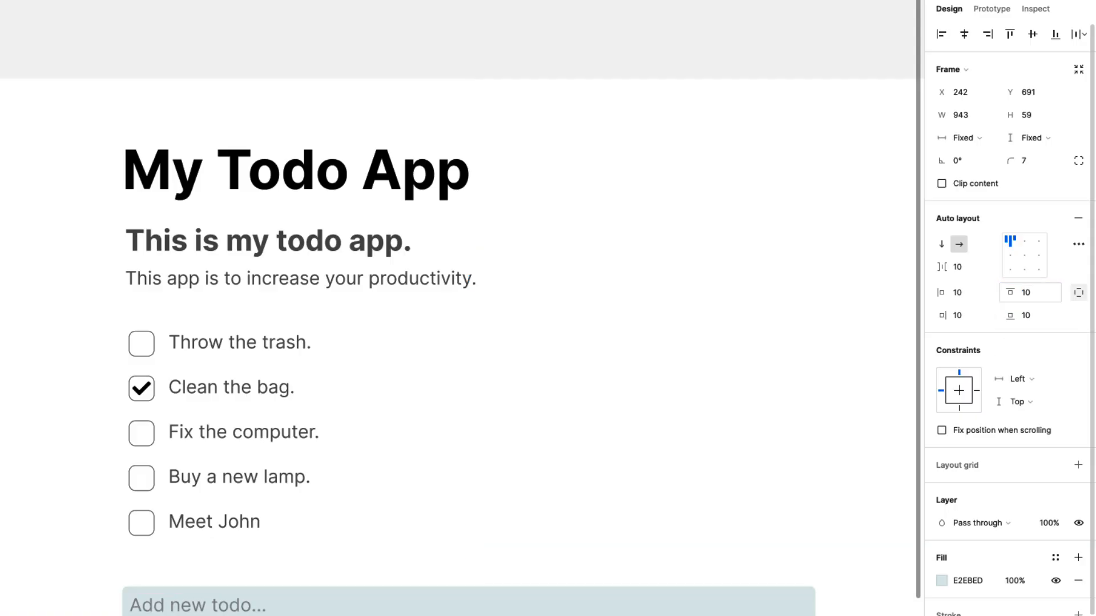
Step: Set the upper padding of the "Add new todo..." frame to 12 and deselect it
left_click(1026, 301)
type("12")
key("Return")
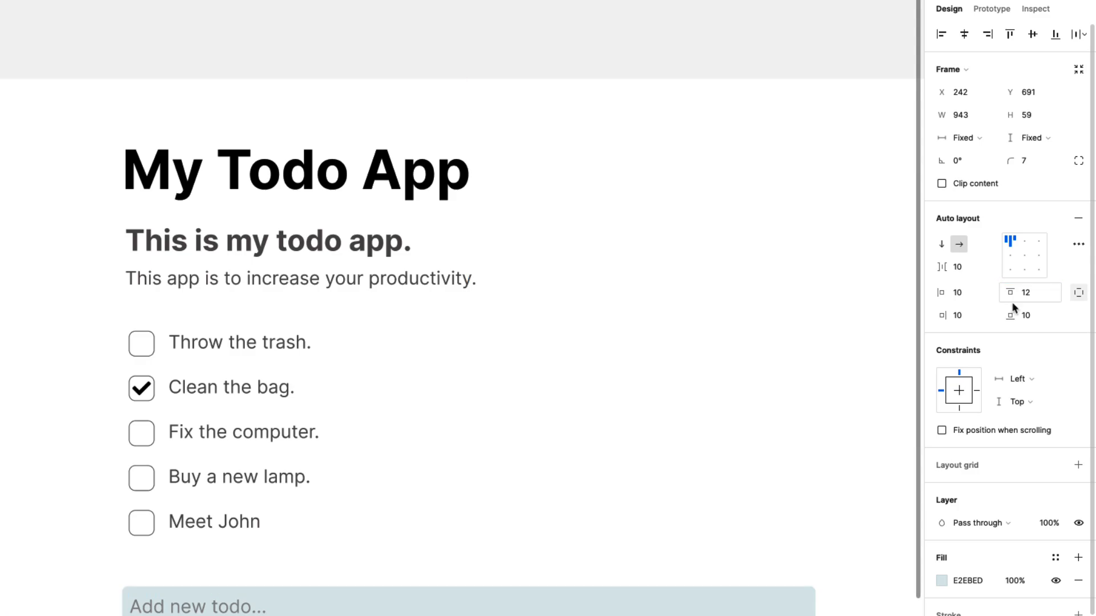
left_click(793, 382)
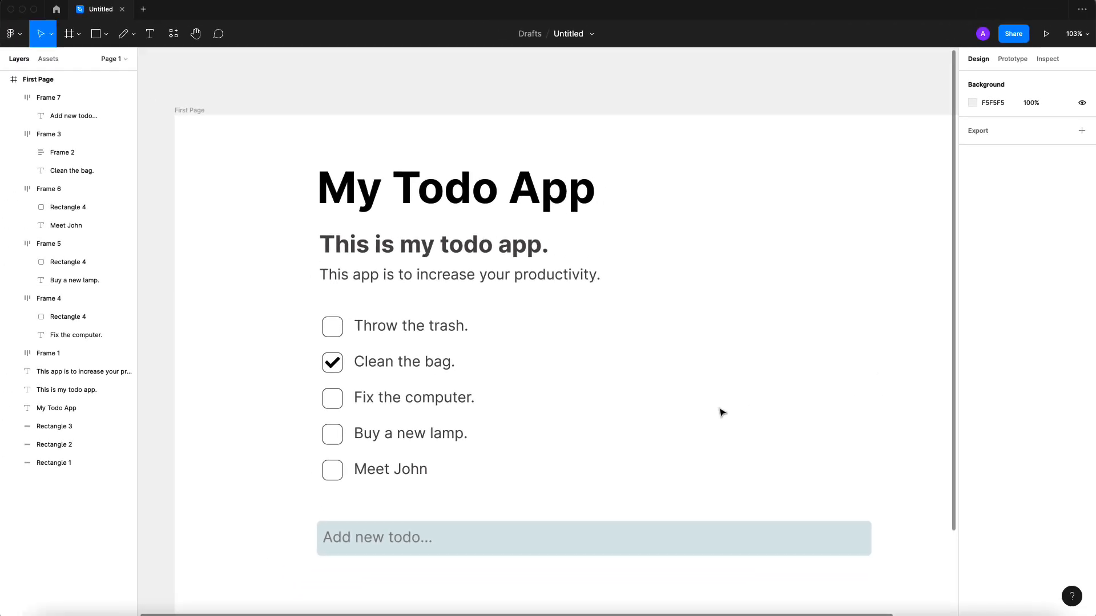
scroll(719, 411, "down", 3)
scroll(722, 413, "down", 1)
scroll(722, 413, "right", 1)
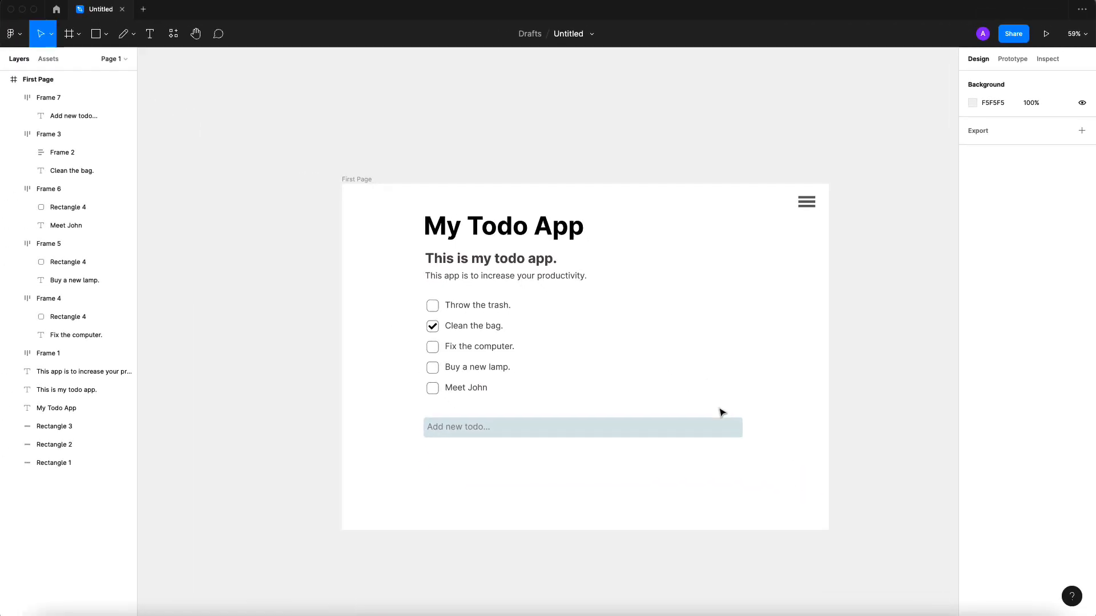